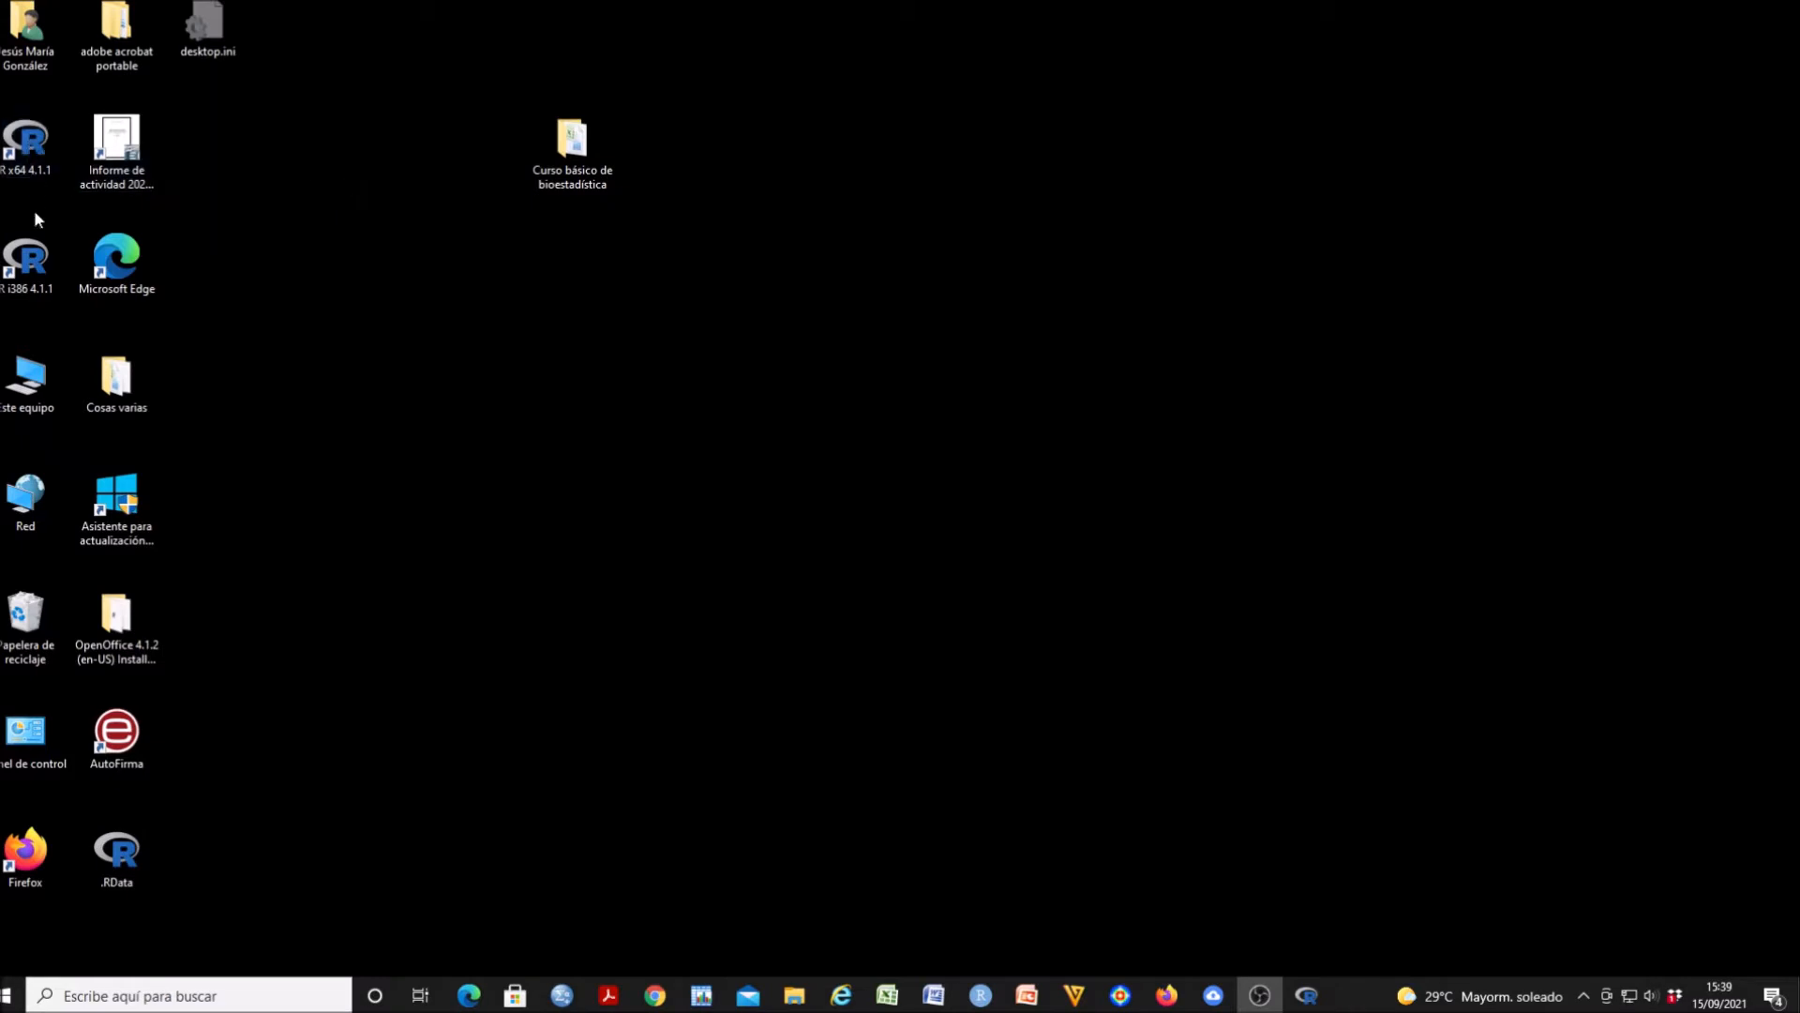
# Open the workbook Datos de entrada_V01.xlsx from the desktop folder Curso básico de bioestadística
pyautogui.click(31, 143)
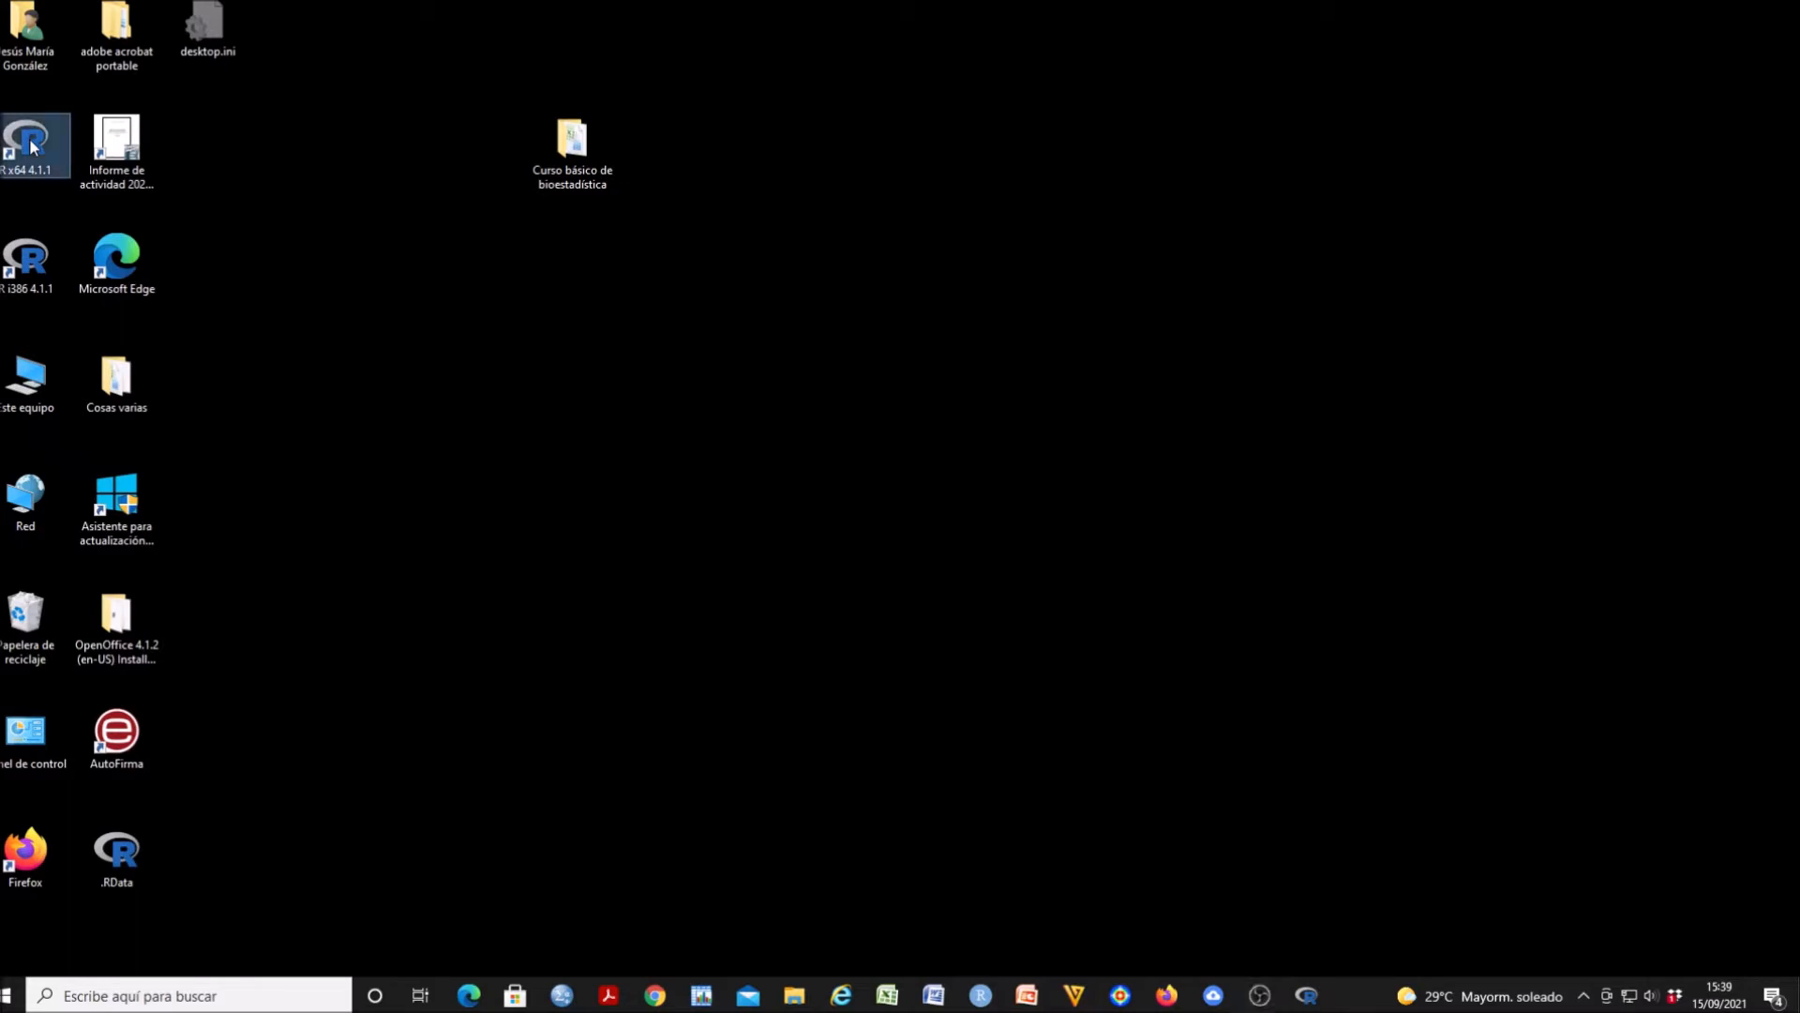
pyautogui.doubleClick(570, 141)
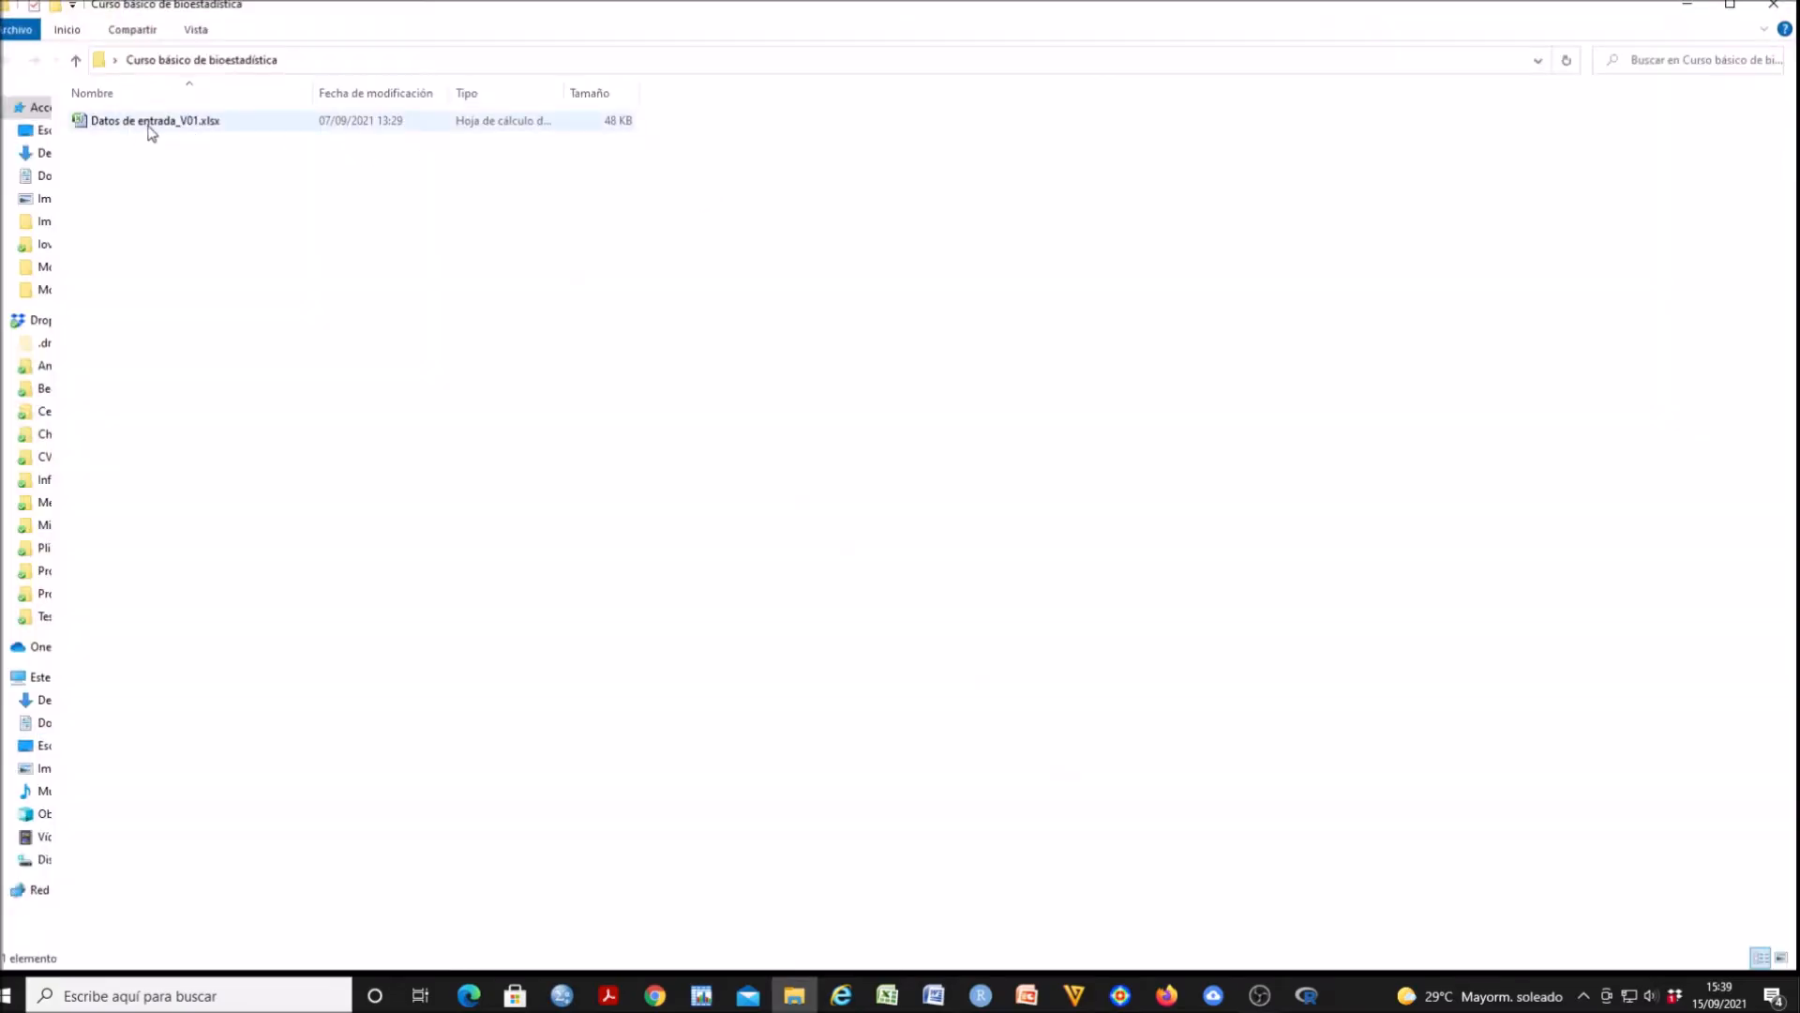
pyautogui.click(151, 130)
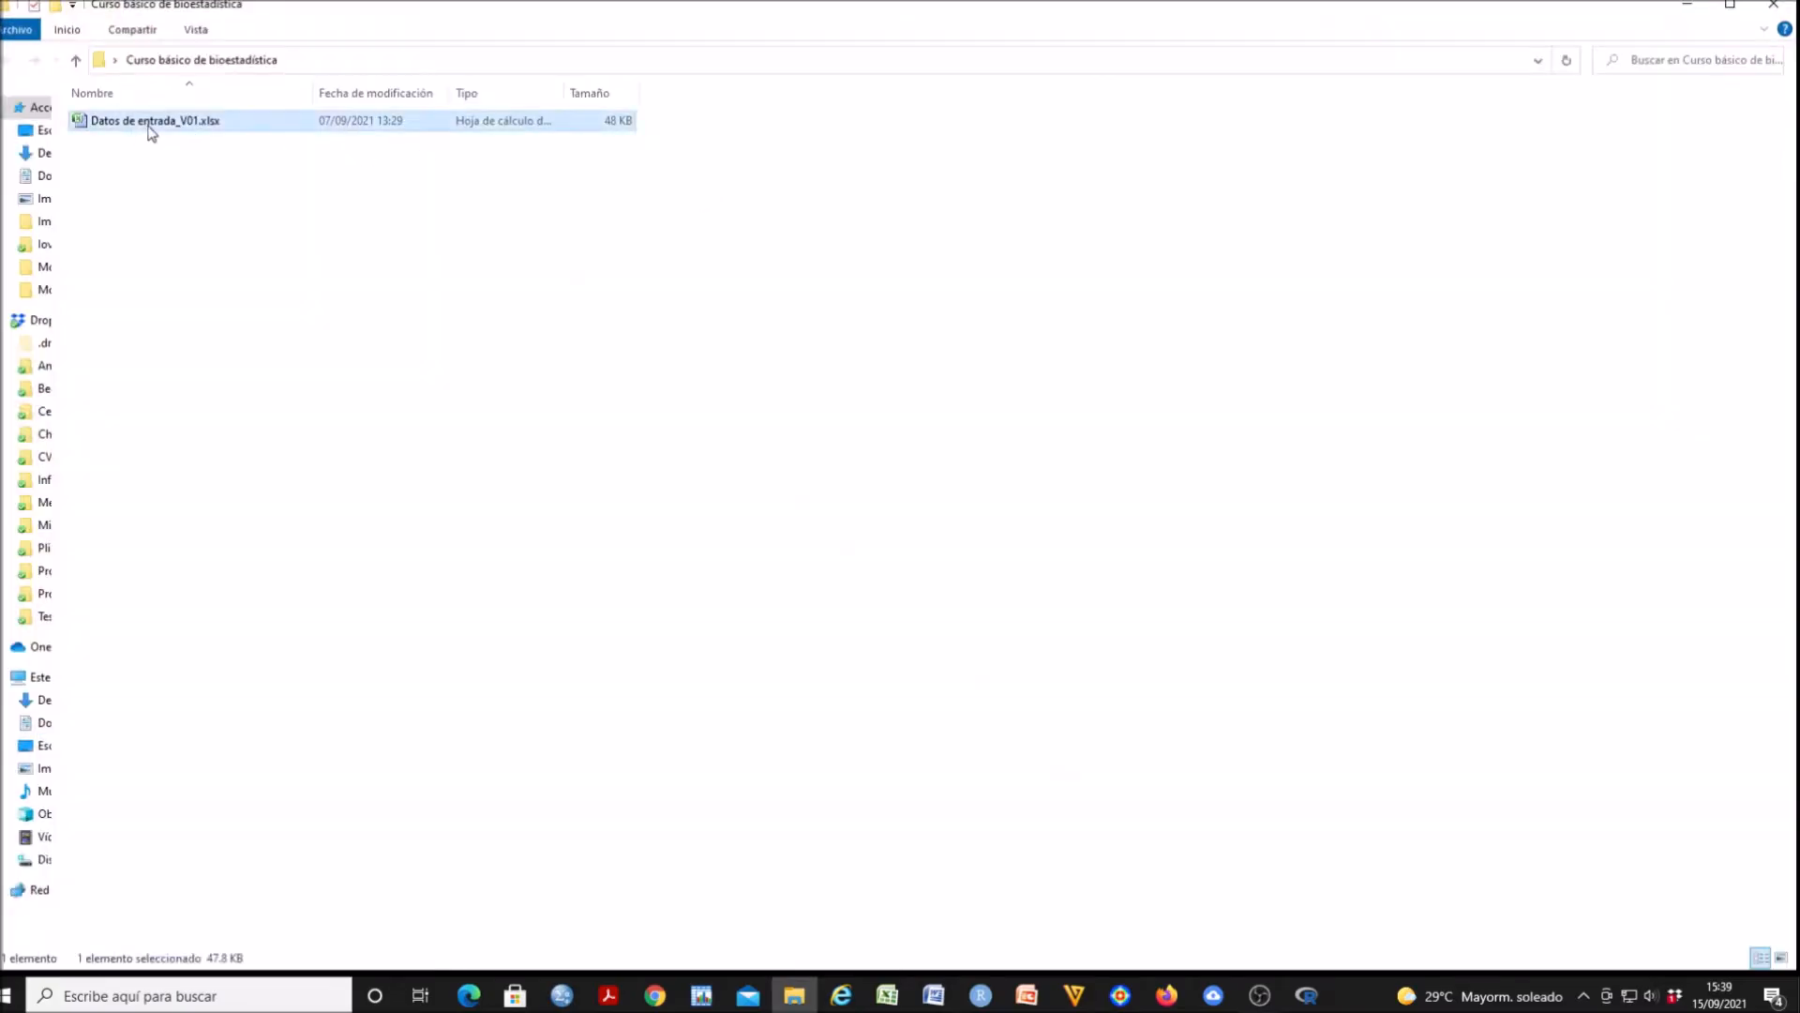
pyautogui.doubleClick(155, 128)
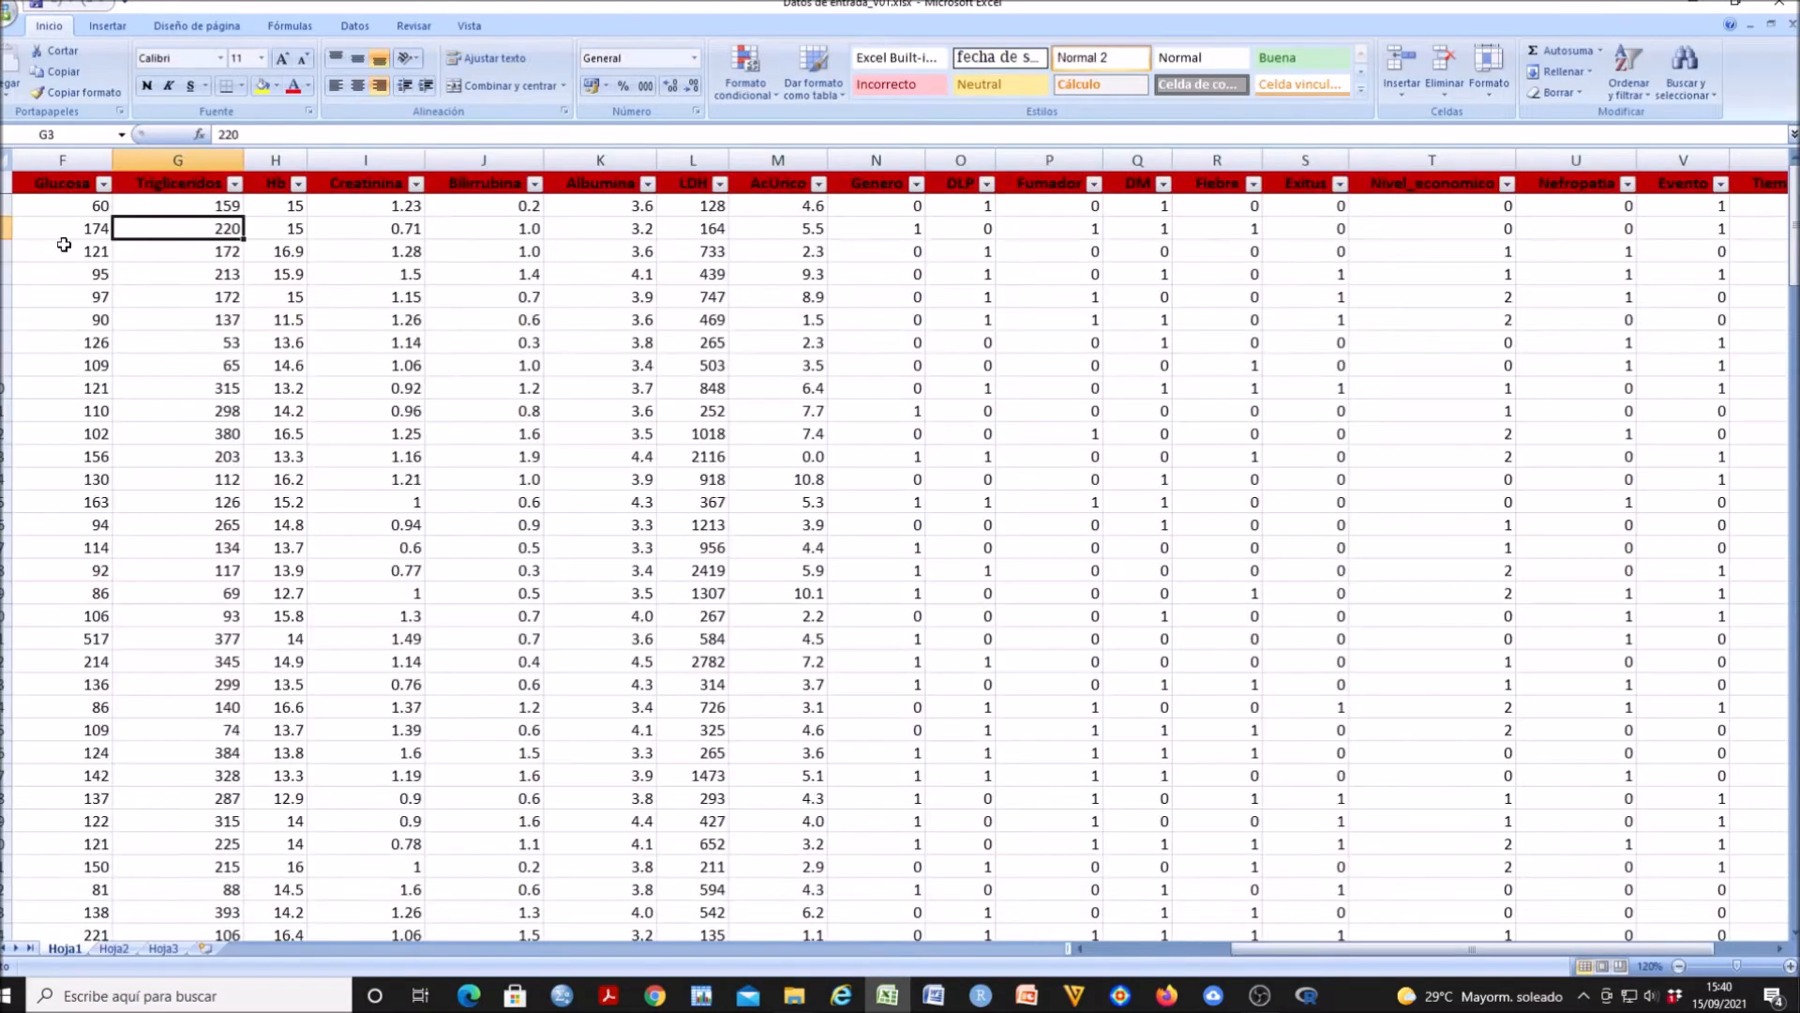
# Examine the first variables of sheet Hoja1, from the ID column through the quantitative columns to Genero
pyautogui.click(65, 246)
pyautogui.press('Left')
pyautogui.press('Left')
pyautogui.press('Left')
pyautogui.press('Left')
pyautogui.press('Left')
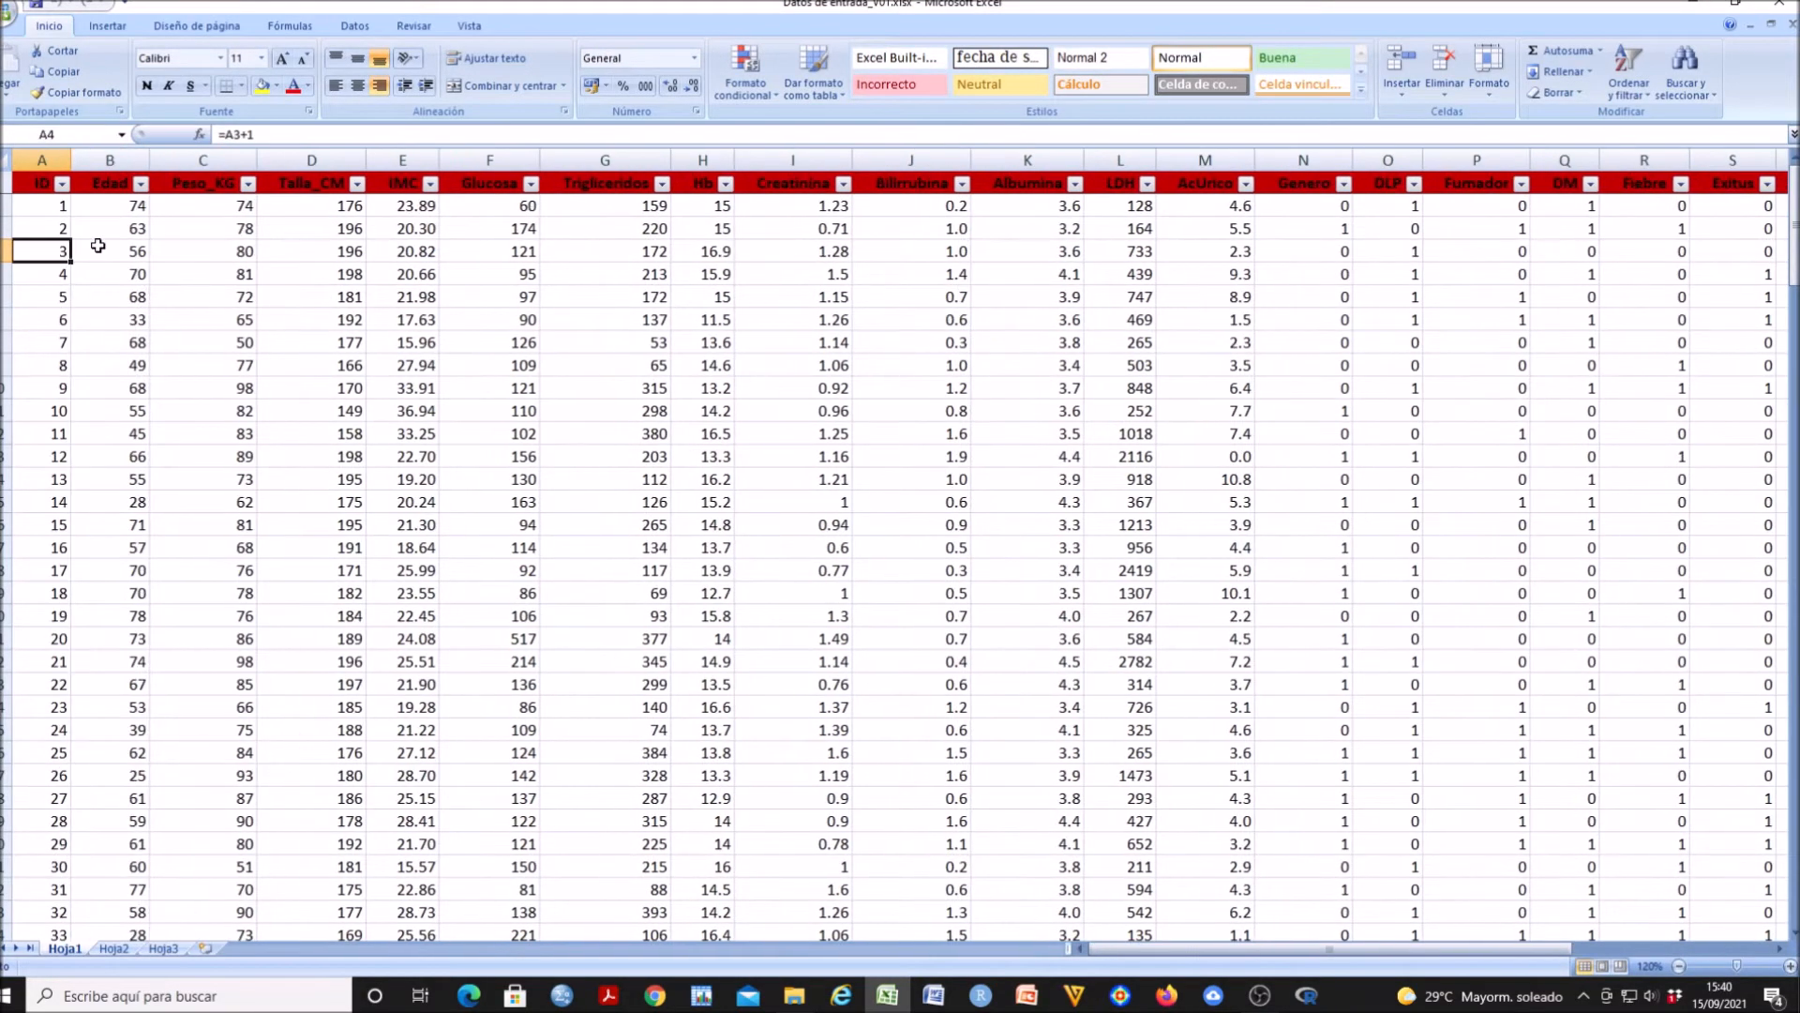
pyautogui.click(37, 160)
pyautogui.moveTo(100, 206); pyautogui.dragTo(1664, 314)
pyautogui.click(1295, 254)
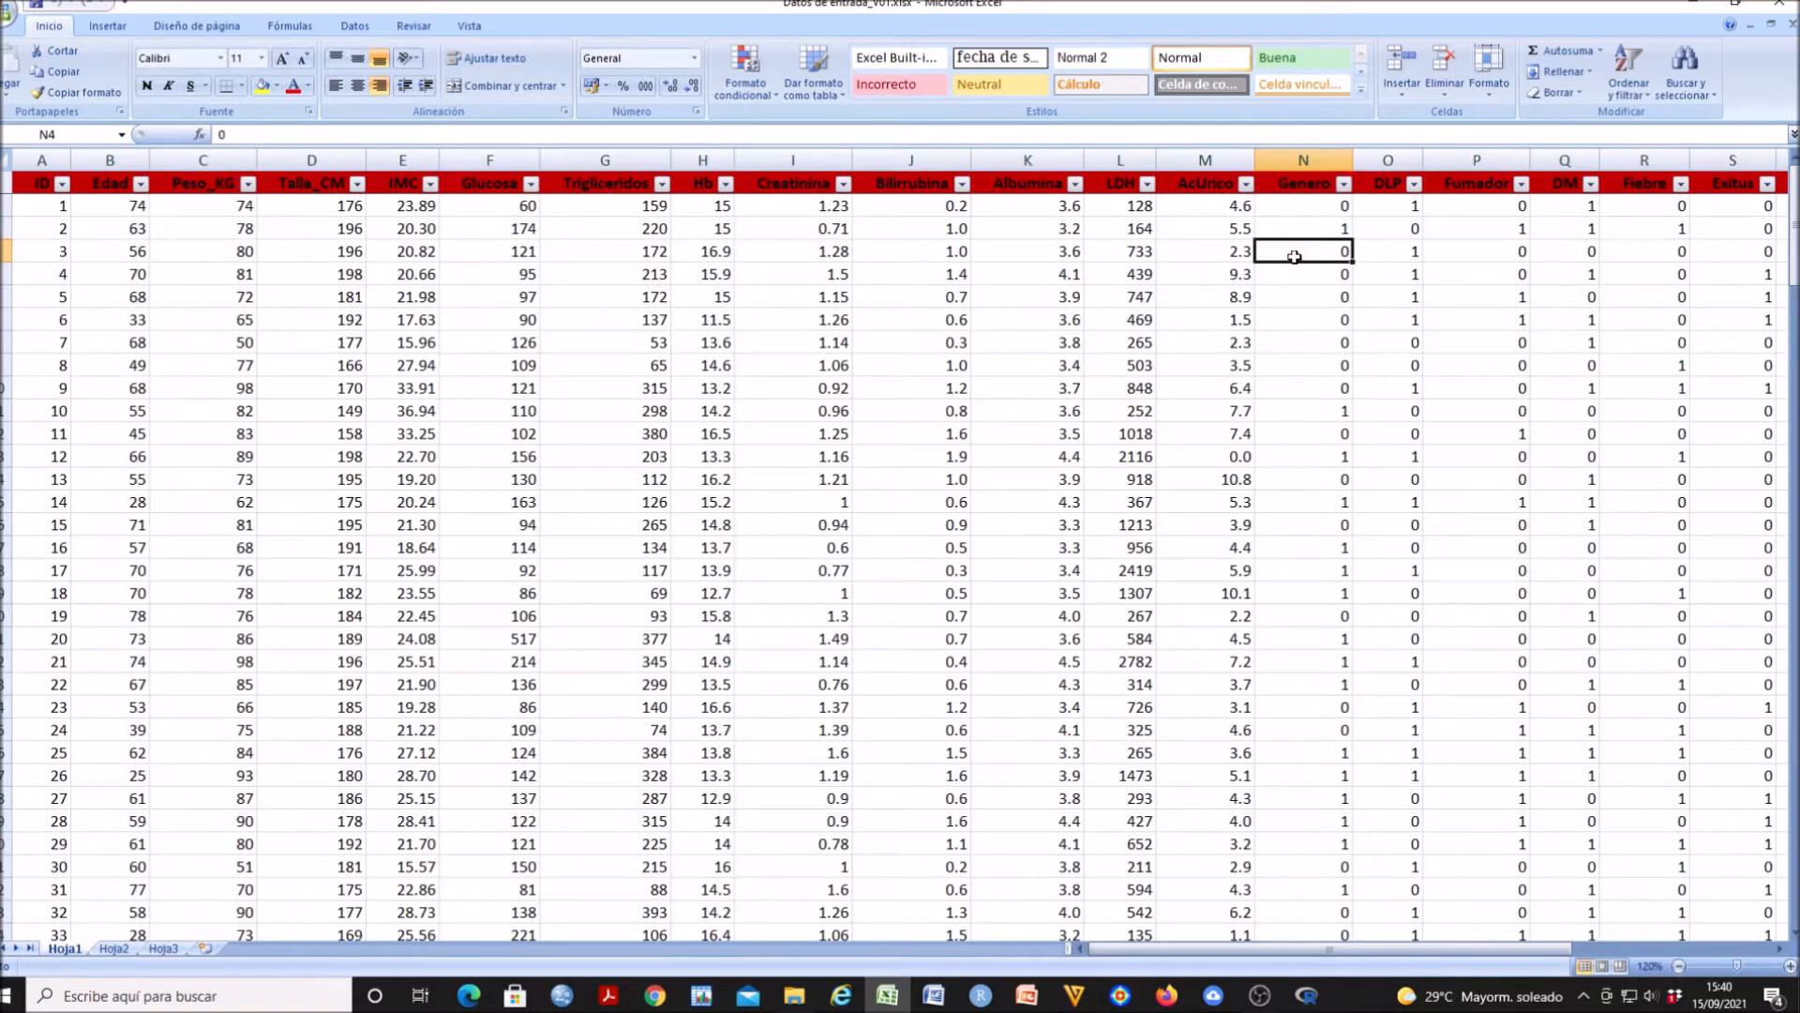
# Examine the remaining variables from Genero through Nivel_economico, Nefropatia and Tiempo_supervivencia to Peso_post
pyautogui.press('Right')
pyautogui.press('Right')
pyautogui.press('Right')
pyautogui.press('Right')
pyautogui.press('Right')
pyautogui.press('Right')
pyautogui.press('Right')
pyautogui.press('Right')
pyautogui.press('Right')
pyautogui.press('Right')
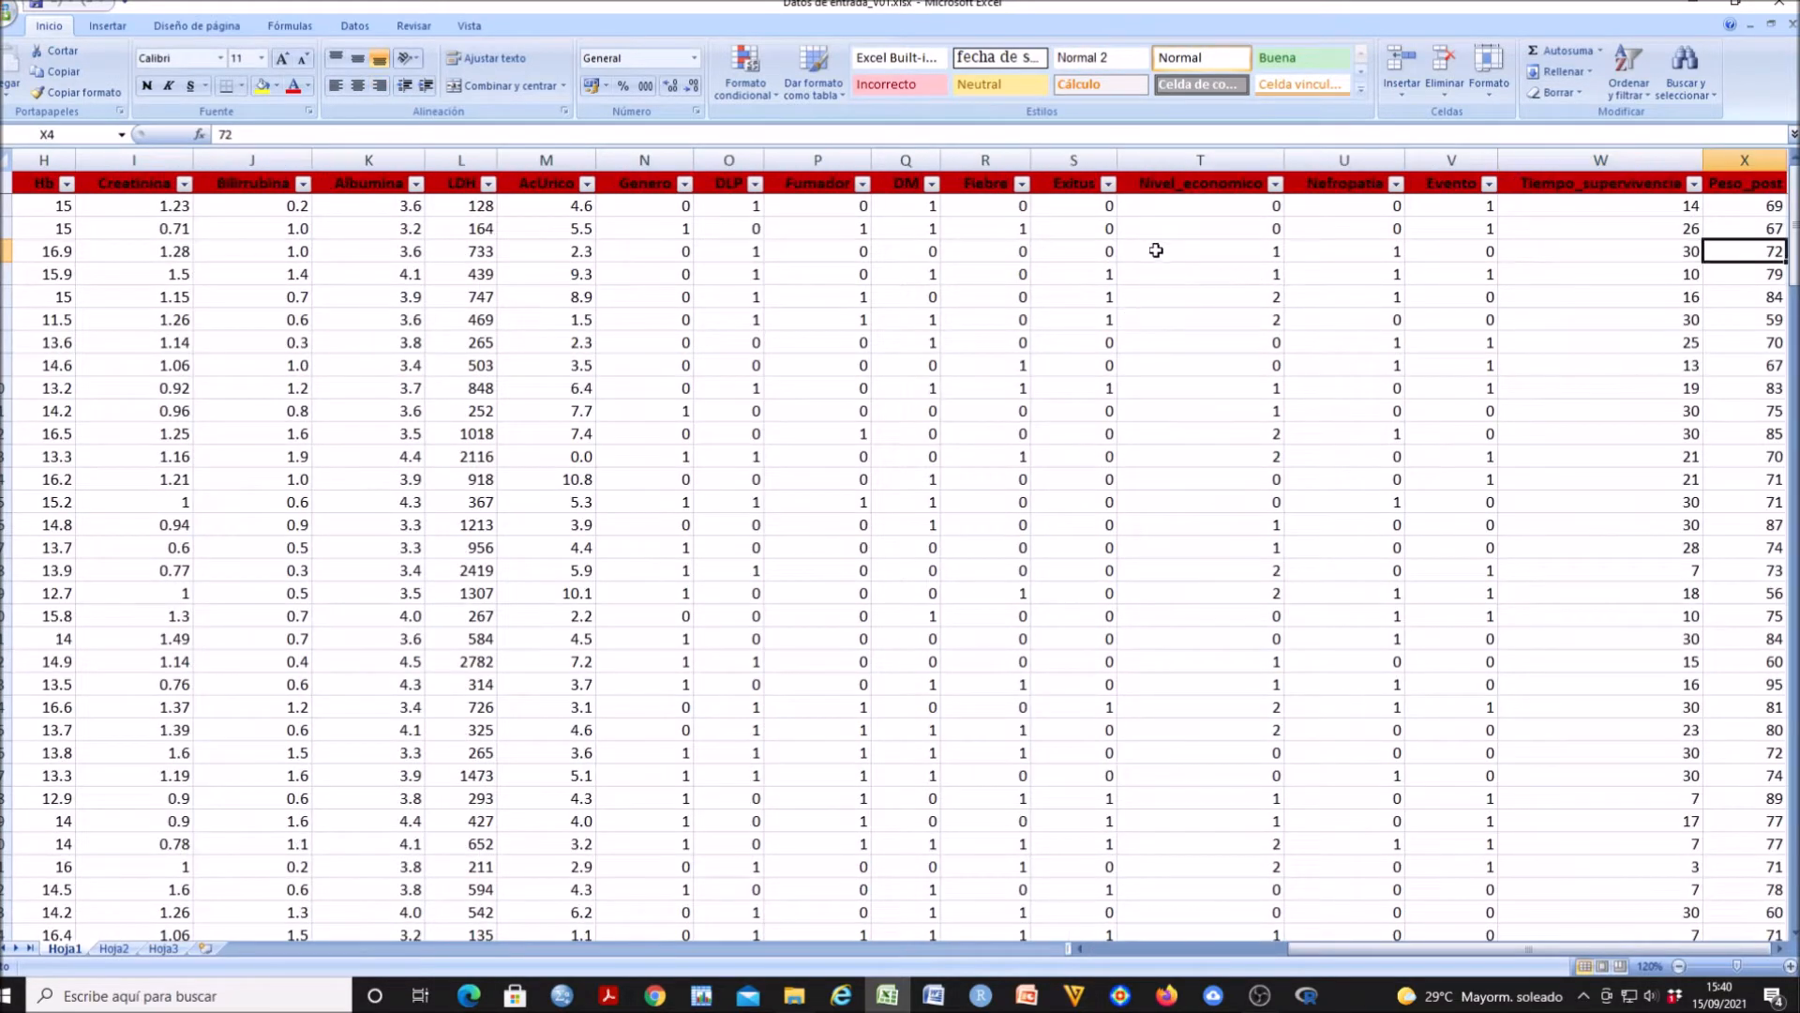
pyautogui.click(1229, 255)
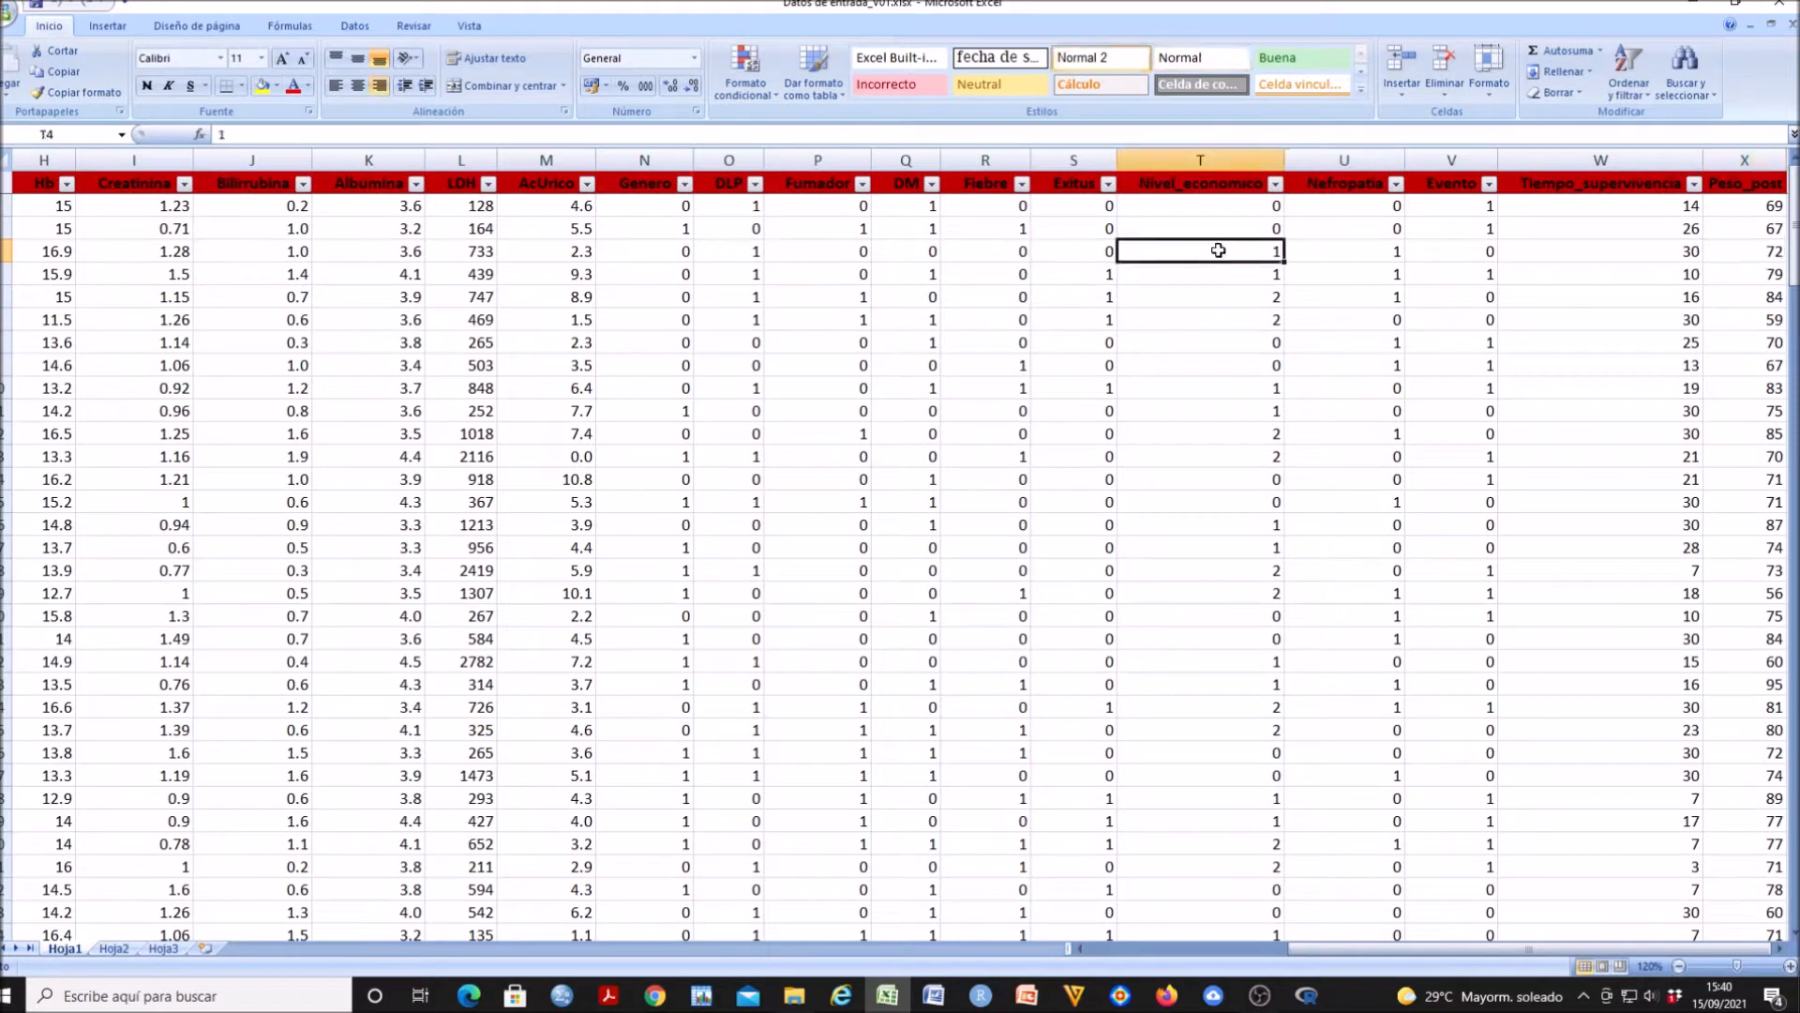
pyautogui.click(1320, 291)
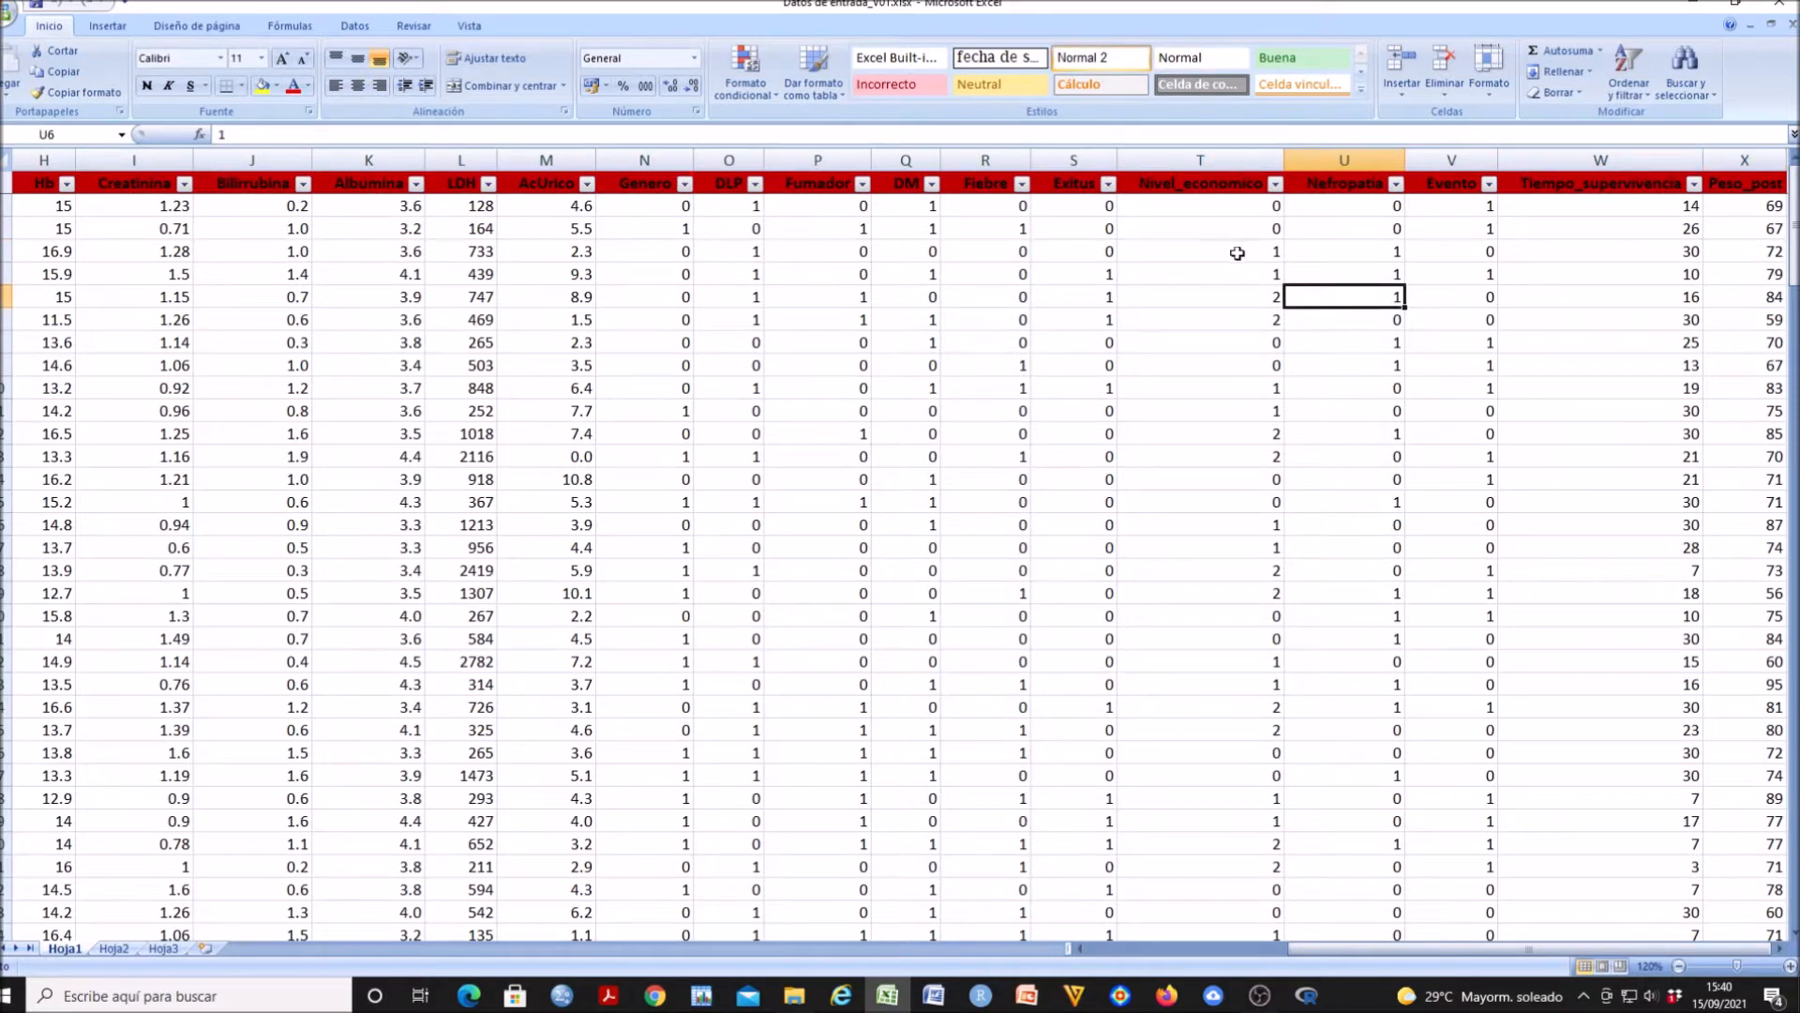
pyautogui.click(1238, 253)
pyautogui.press('Right')
pyautogui.press('Right')
pyautogui.press('Right')
pyautogui.press('Right')
pyautogui.press('Right')
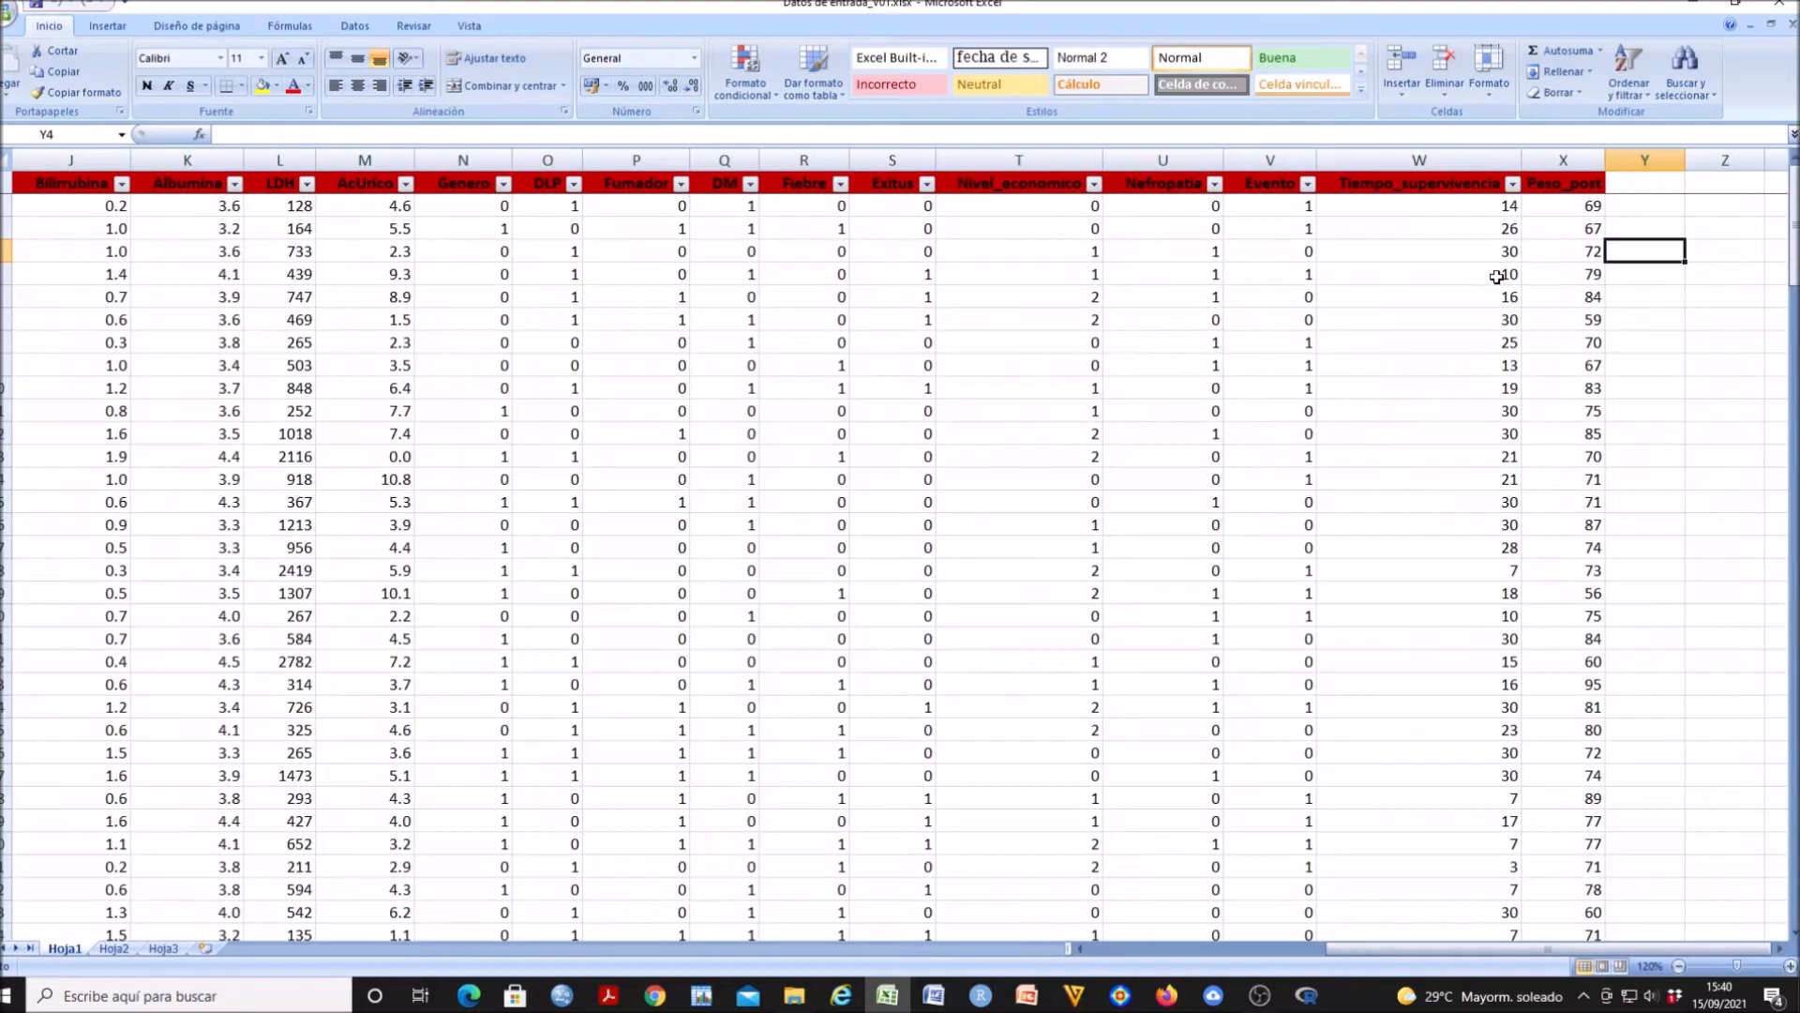
pyautogui.click(1565, 167)
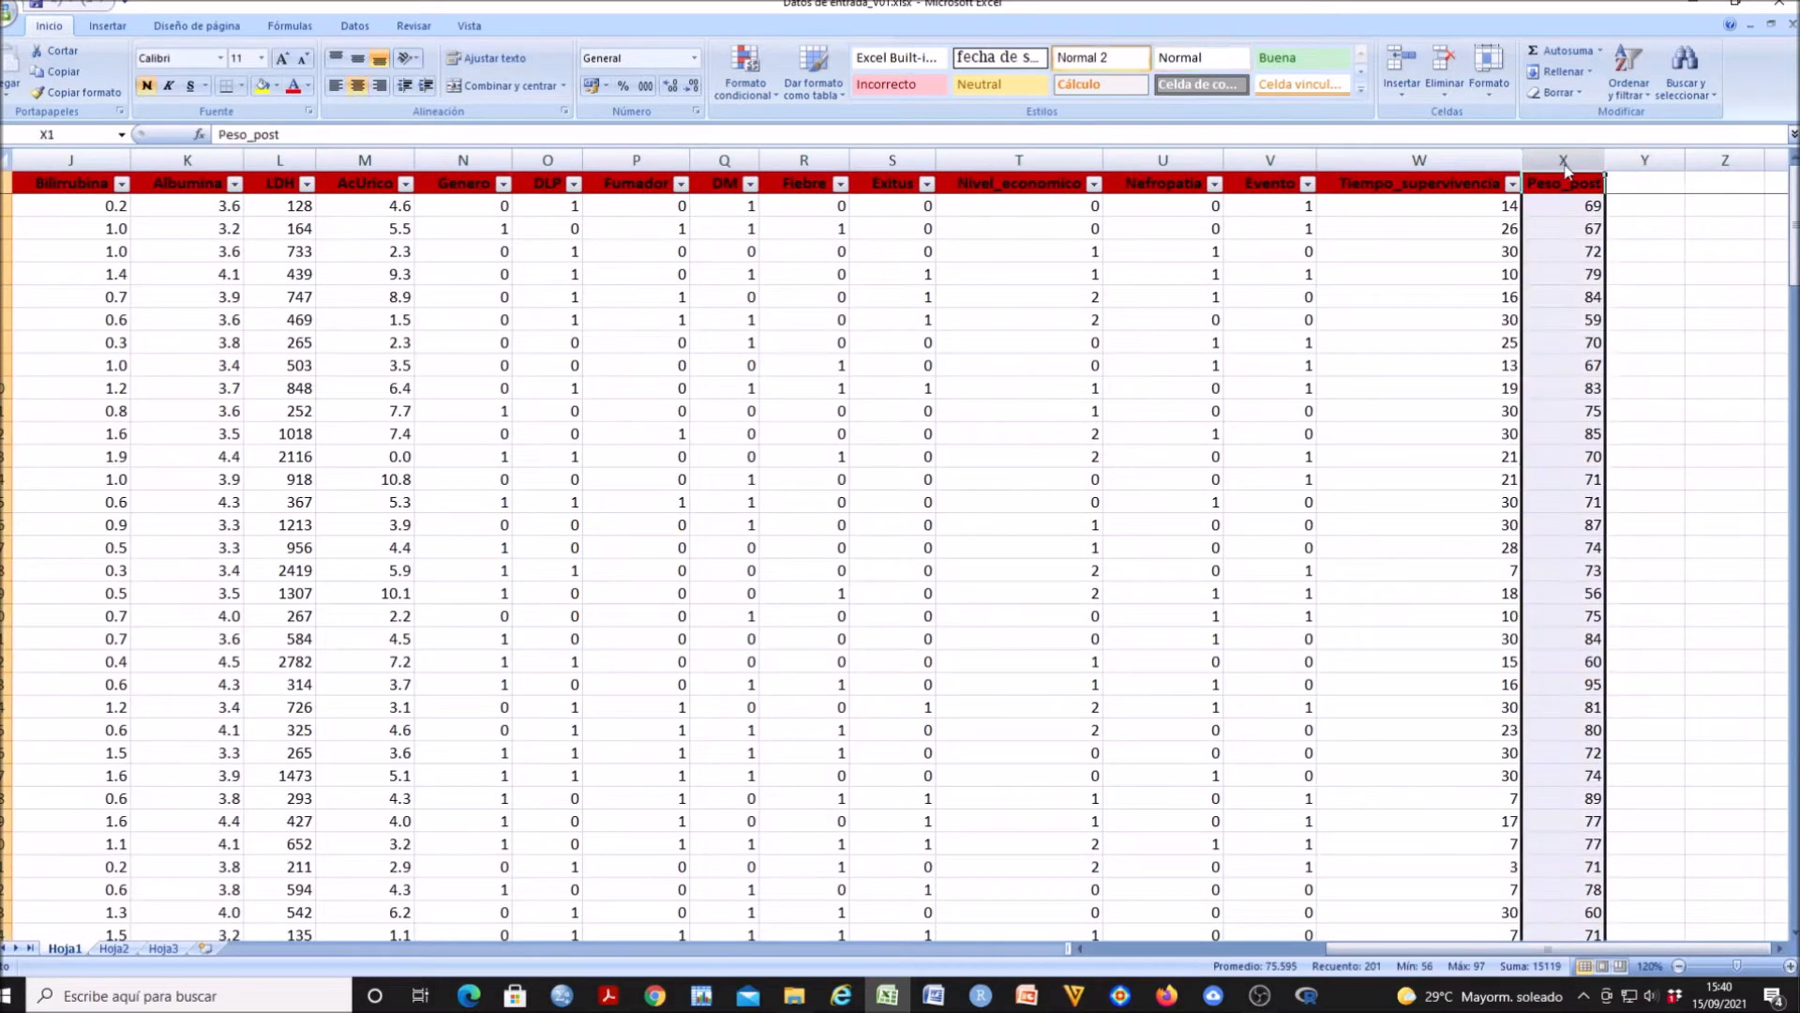
pyautogui.click(1563, 257)
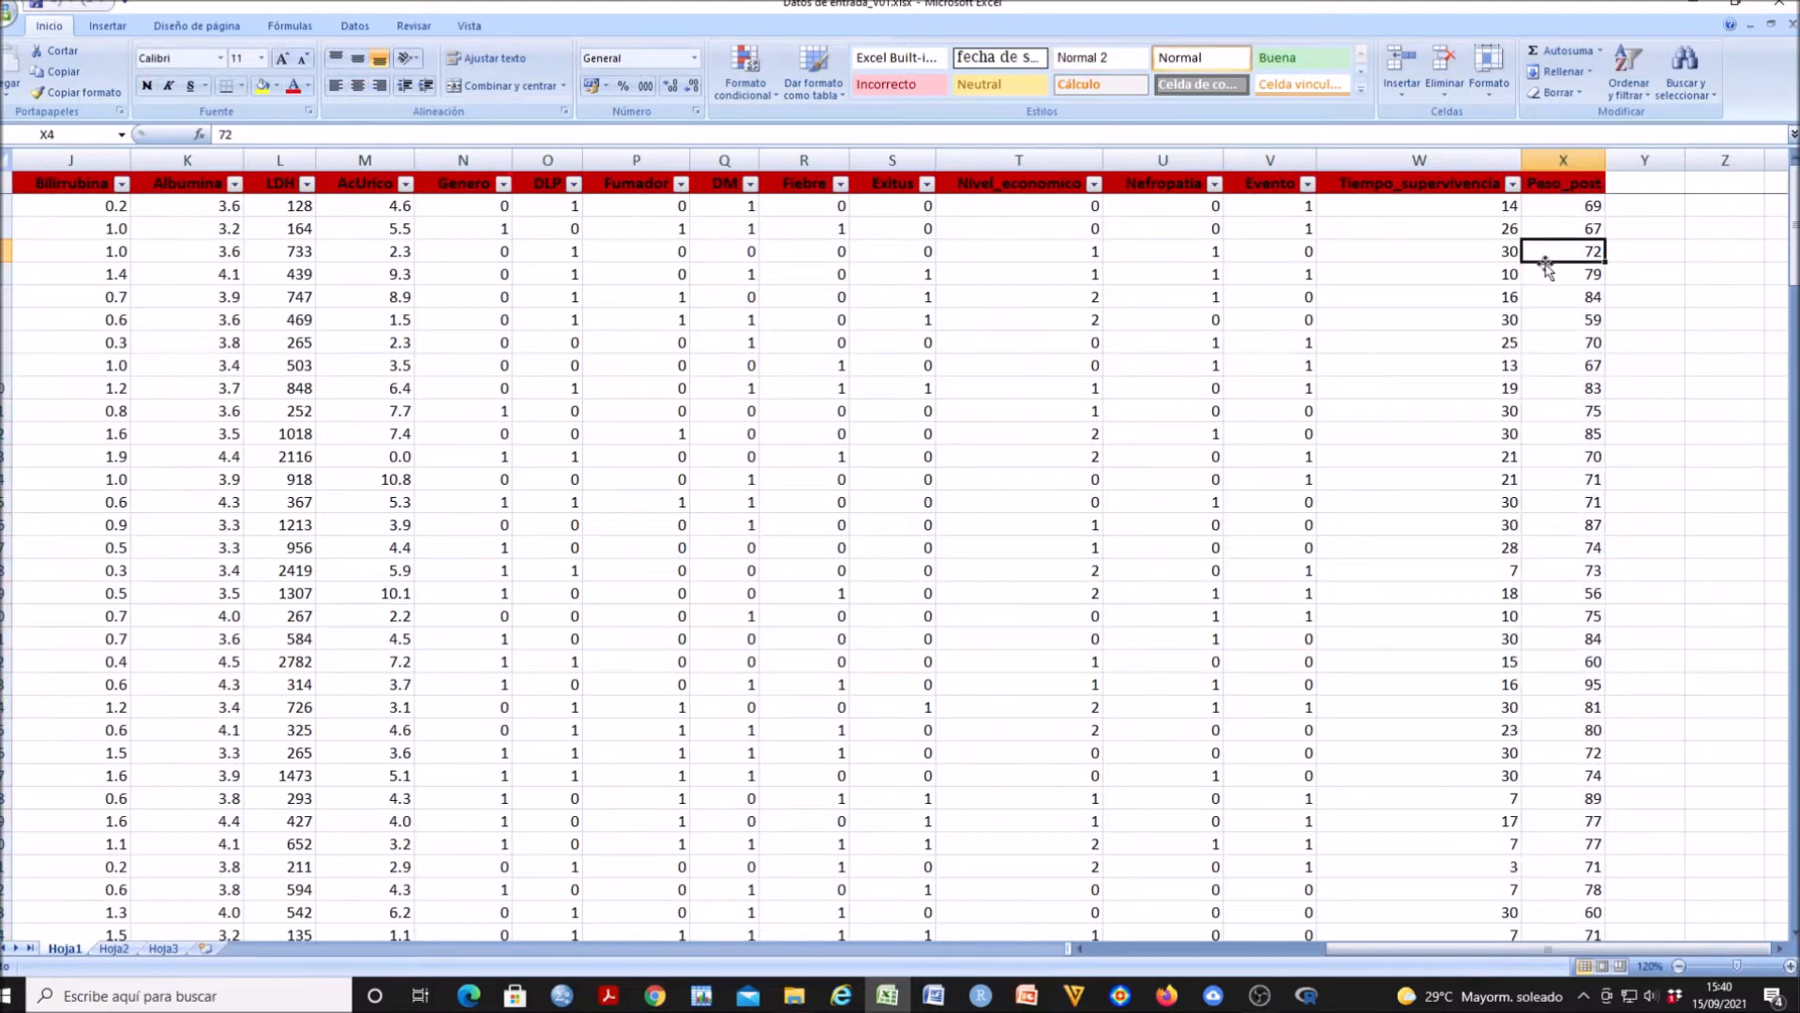
# Review the data columns in reverse order, from Peso_post back to Glucosa
pyautogui.press('Left')
pyautogui.press('Left')
pyautogui.press('Left')
pyautogui.press('Left')
pyautogui.press('Left')
pyautogui.press('Left')
pyautogui.press('Left')
pyautogui.press('Left')
pyautogui.press('Left')
pyautogui.press('Left')
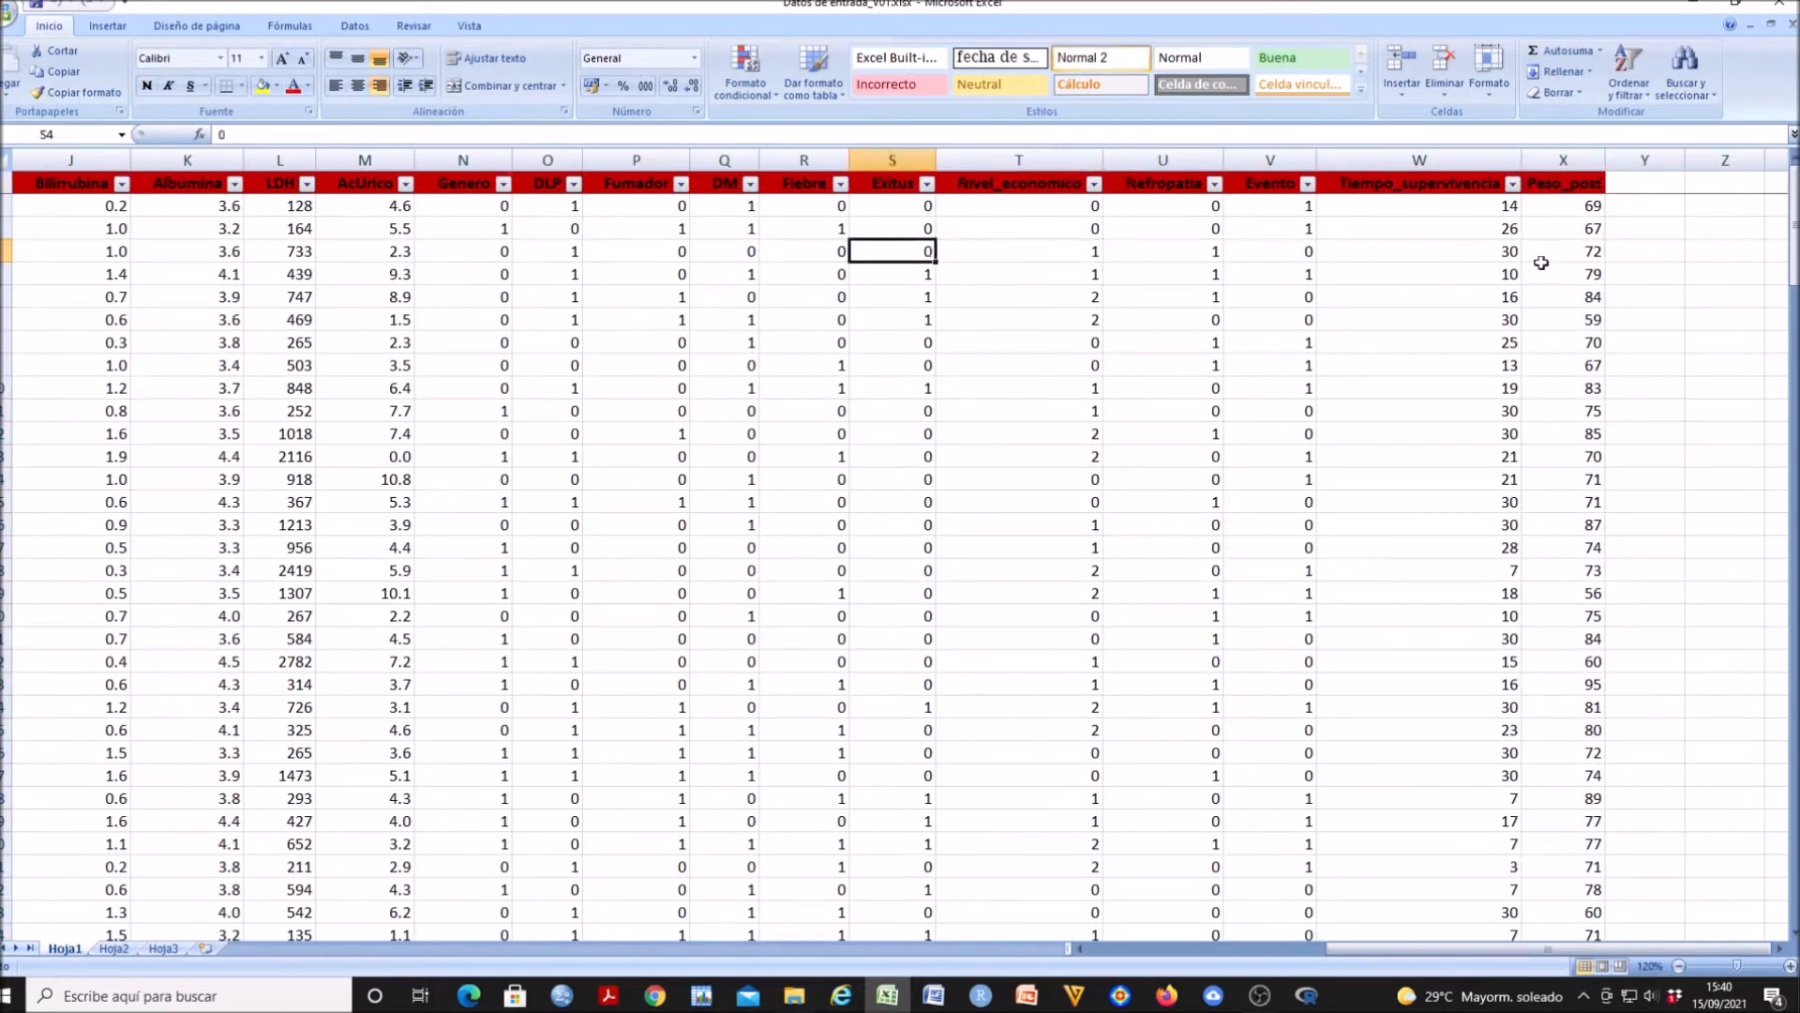
pyautogui.press('Left')
pyautogui.press('Left')
pyautogui.press('Left')
pyautogui.press('Left')
pyautogui.press('Left')
pyautogui.press('Left')
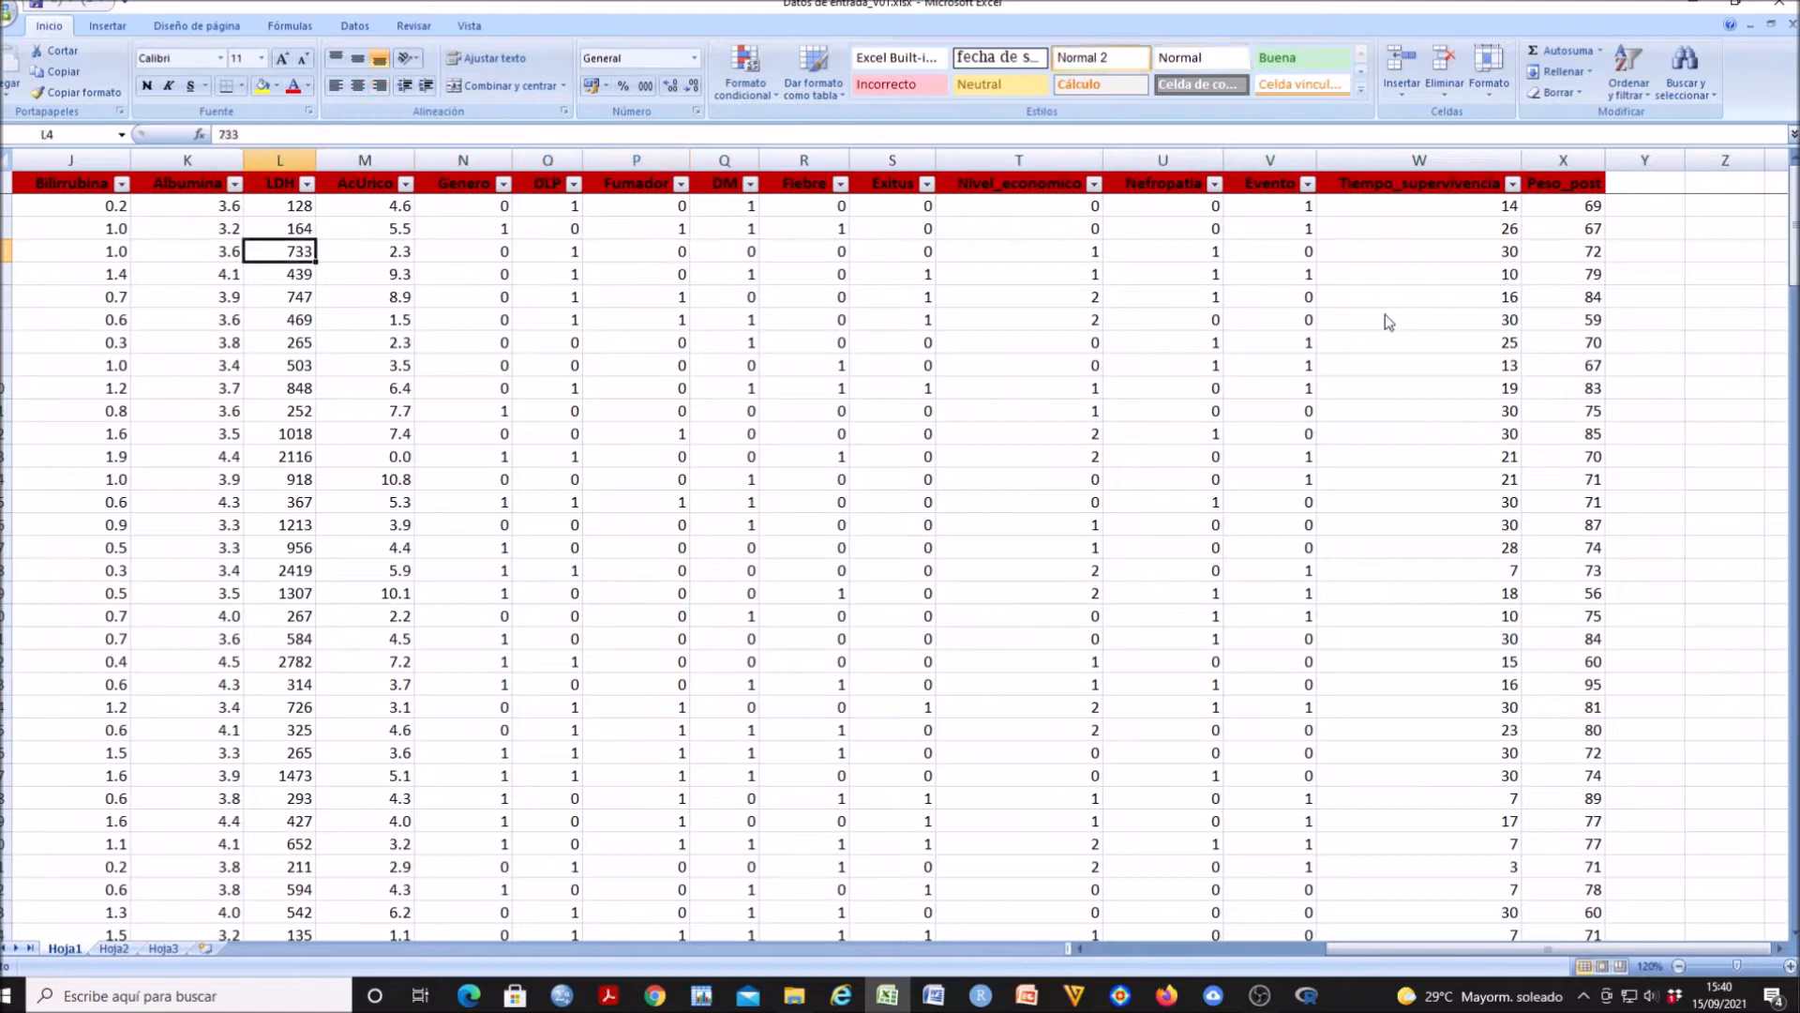
pyautogui.press('Left')
pyautogui.press('Left')
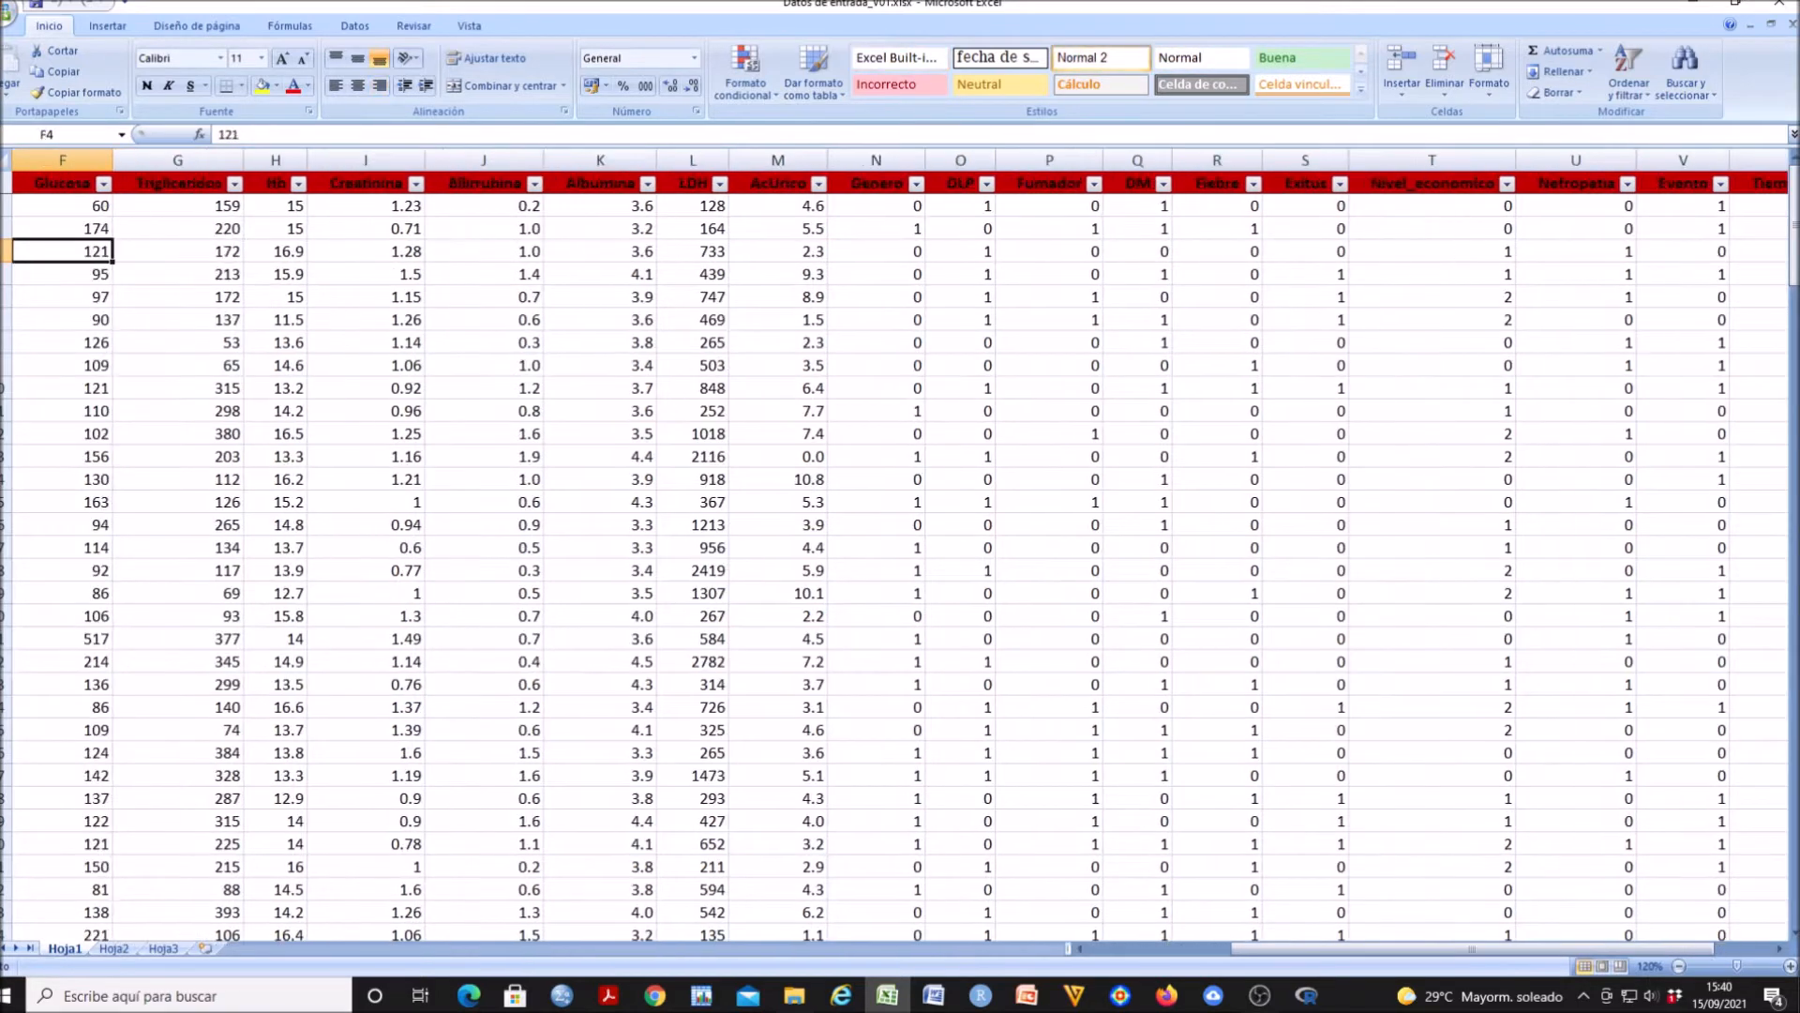
# Close the workbook, clear the folder window away and launch R x64 4.1.1 from the desktop
pyautogui.click(1778, 4)
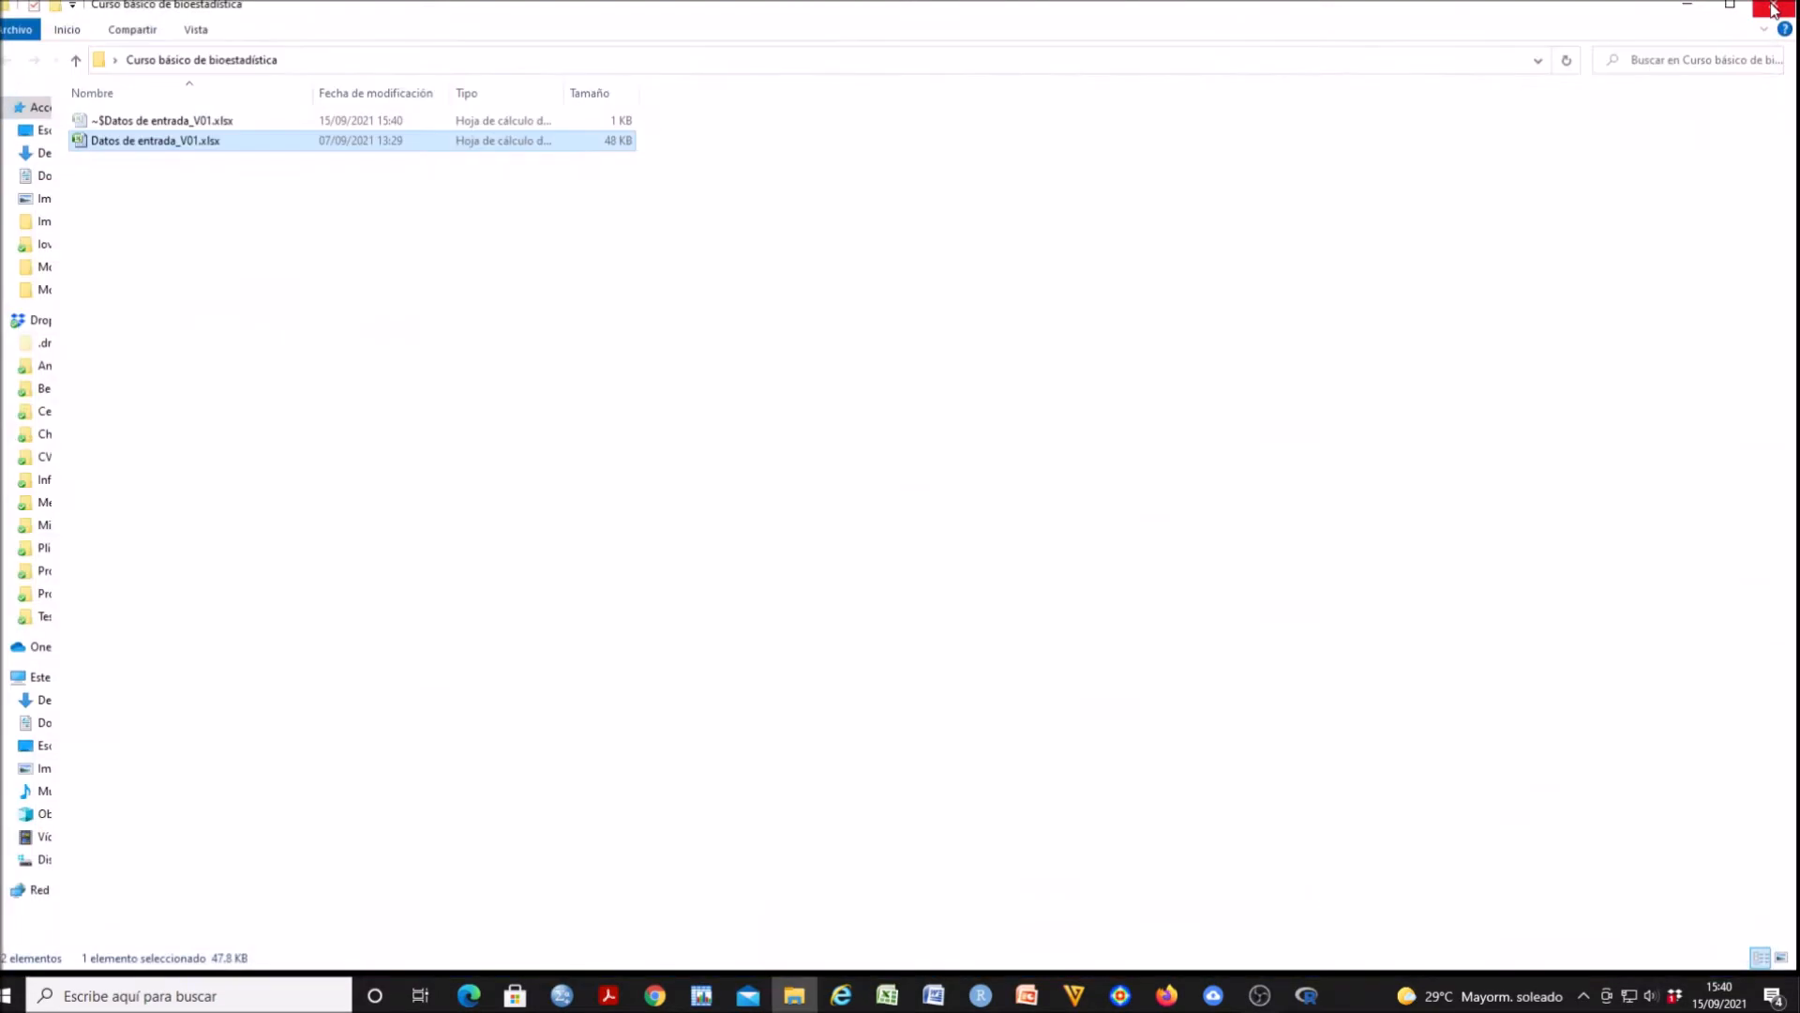
pyautogui.click(1687, 6)
pyautogui.doubleClick(27, 150)
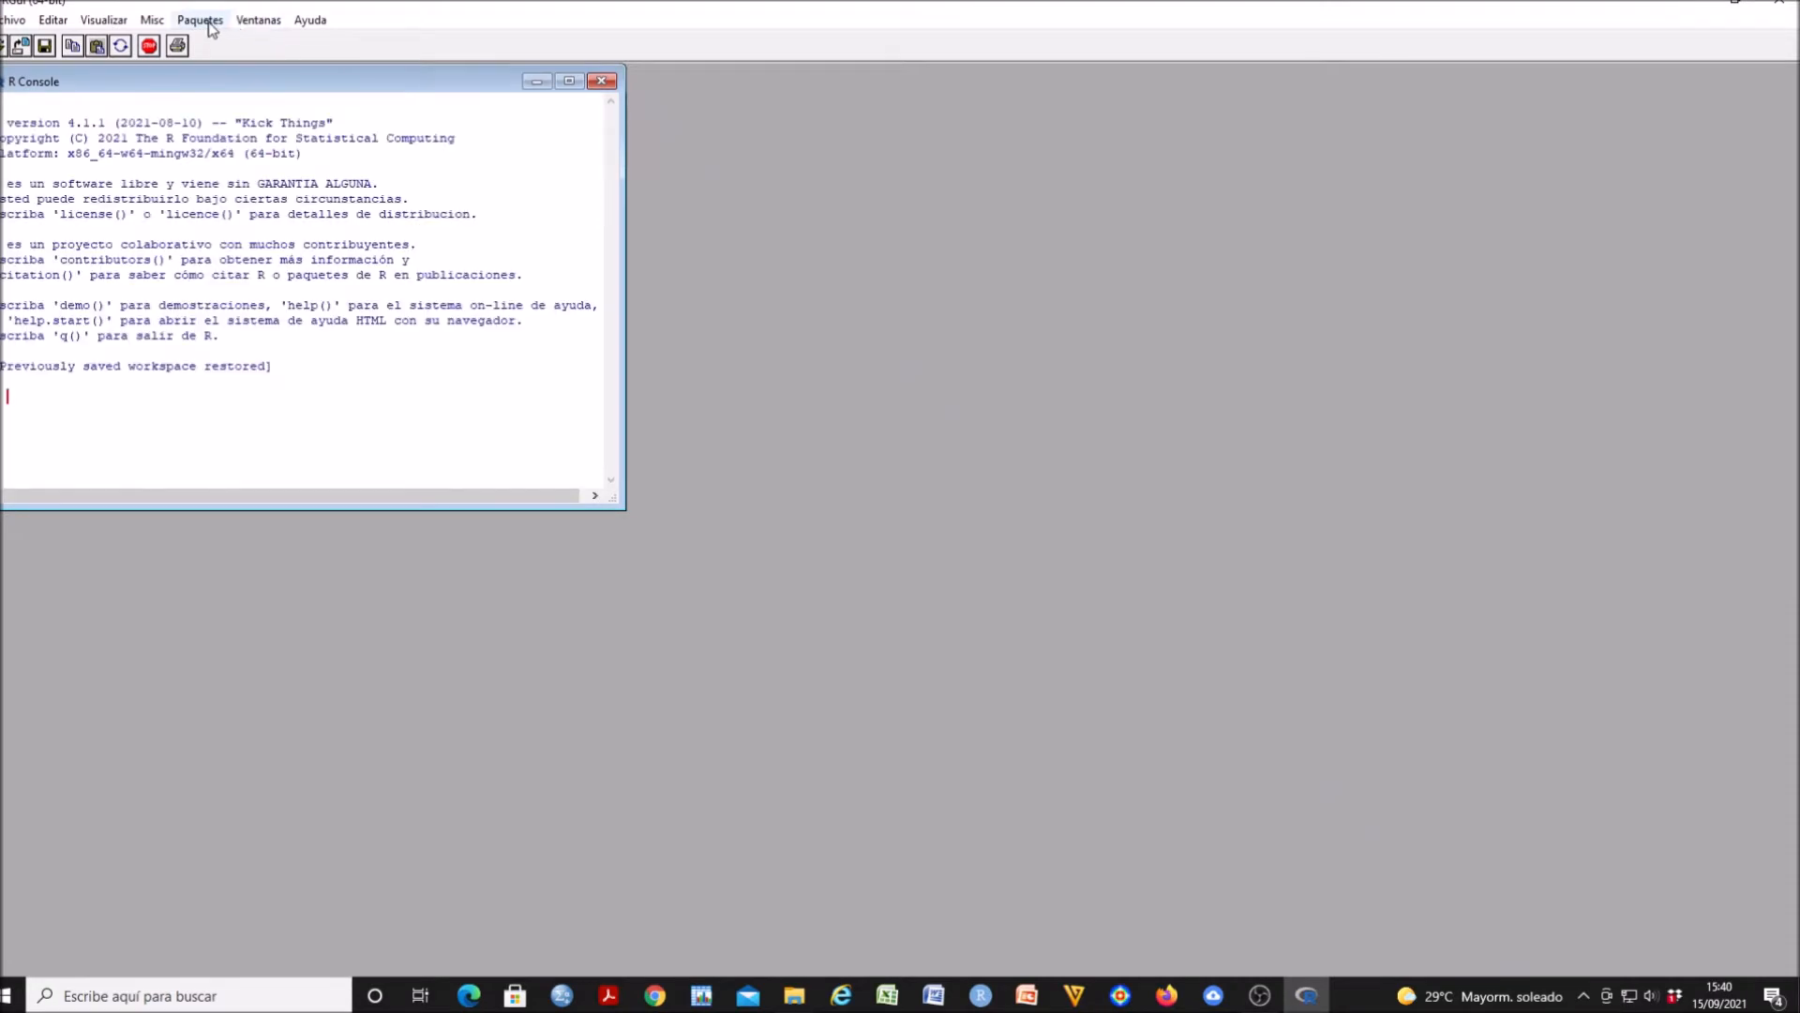
# Load the Rcmdr package in R and maximize the R Commander window
pyautogui.click(209, 23)
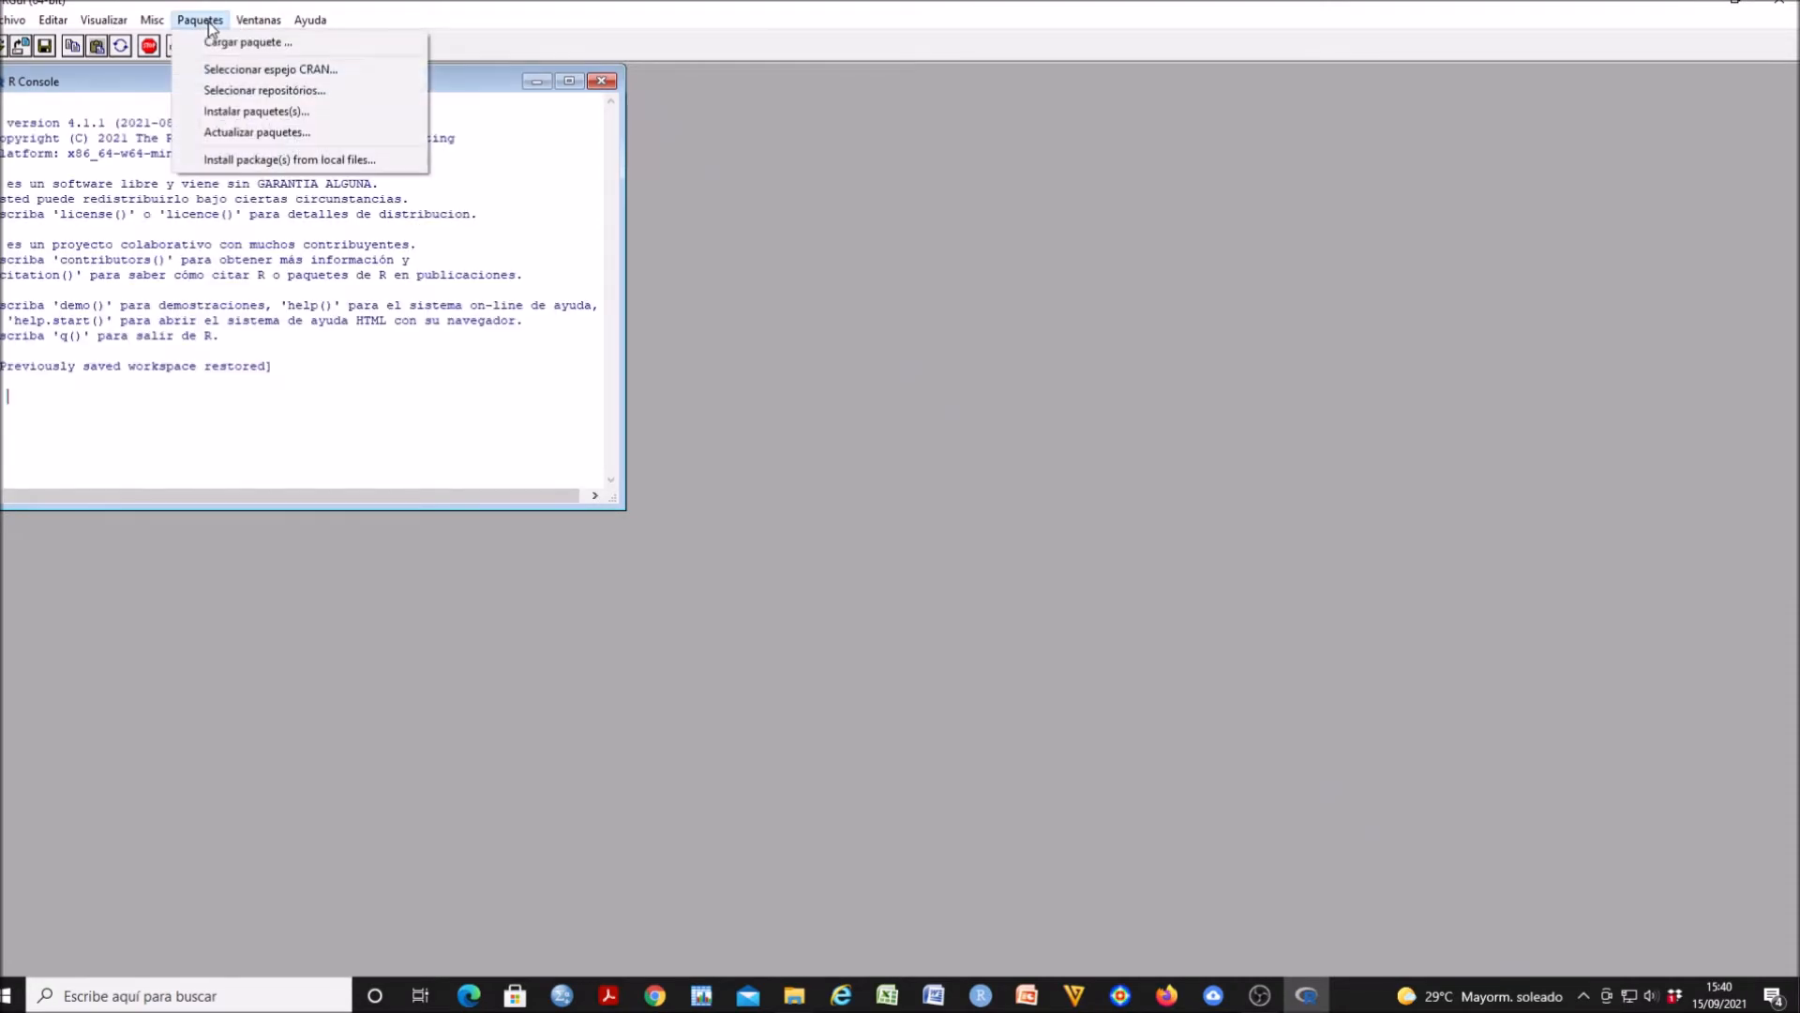
pyautogui.click(221, 41)
pyautogui.moveTo(949, 212); pyautogui.dragTo(951, 643)
pyautogui.click(861, 755)
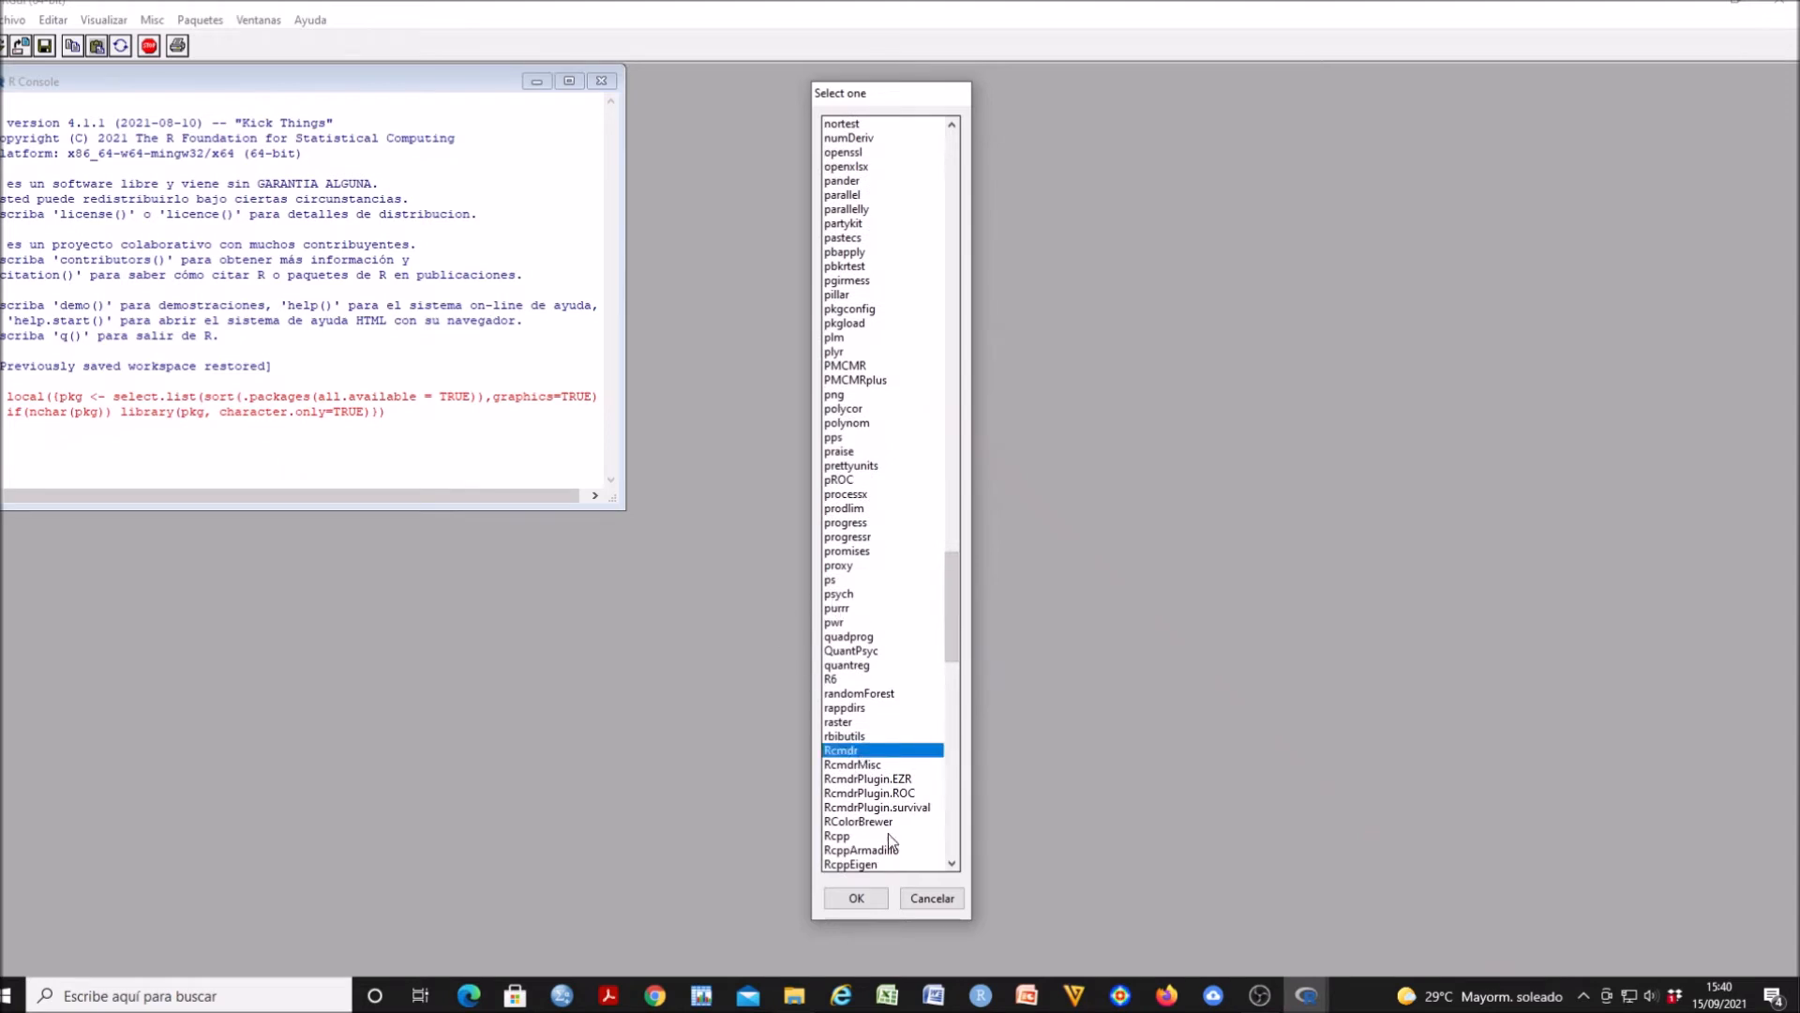
pyautogui.click(855, 897)
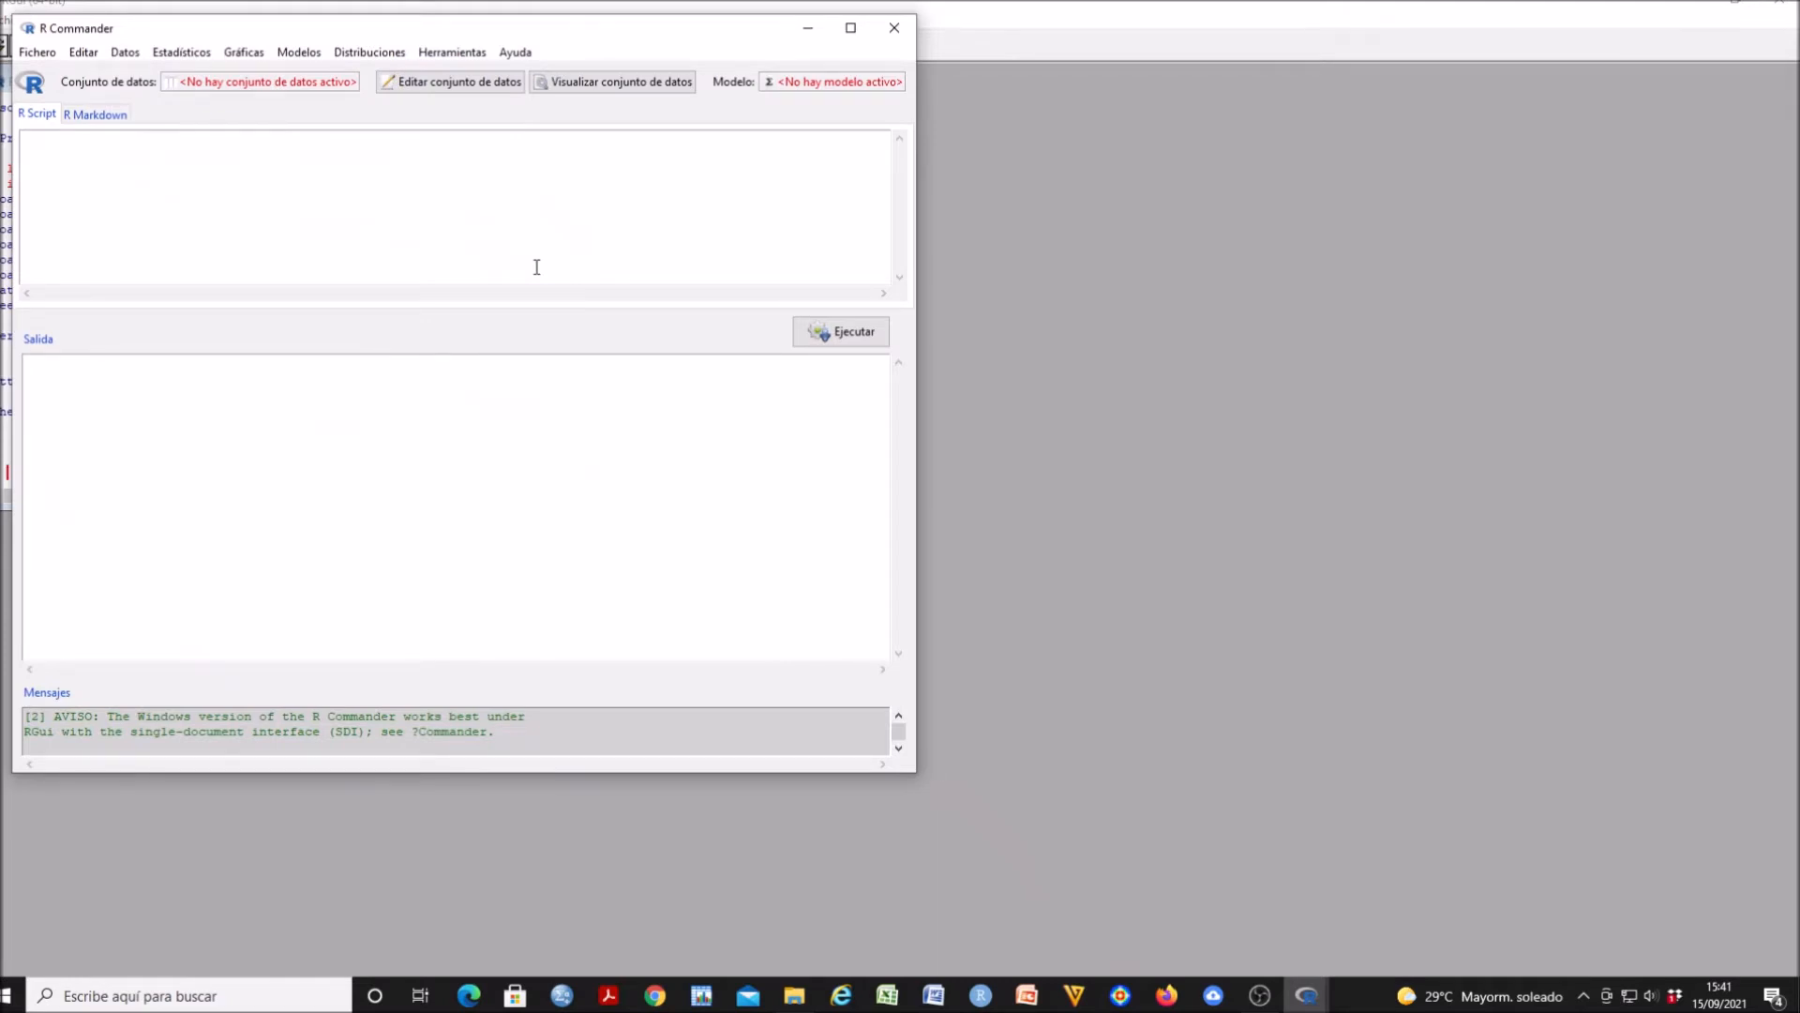
pyautogui.click(851, 27)
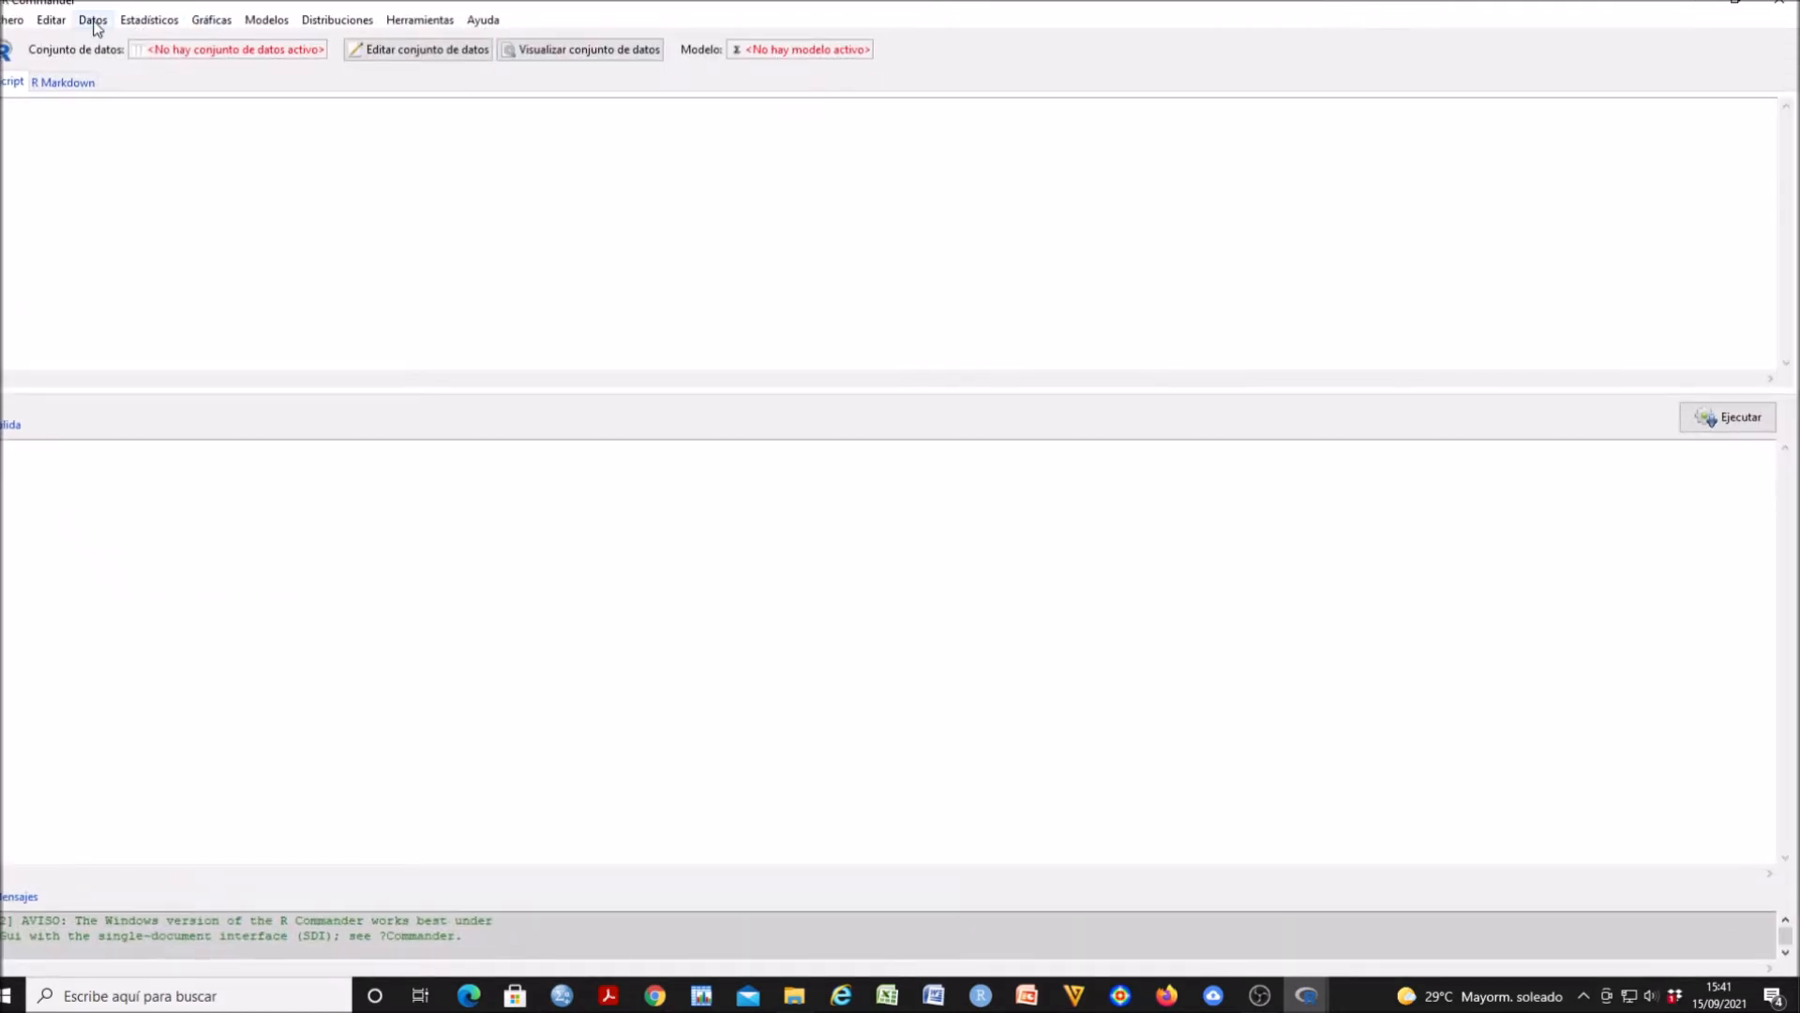
# Set up an Excel data import named Dataset, keeping variable names in the first row and character variables converted to factors
pyautogui.click(94, 20)
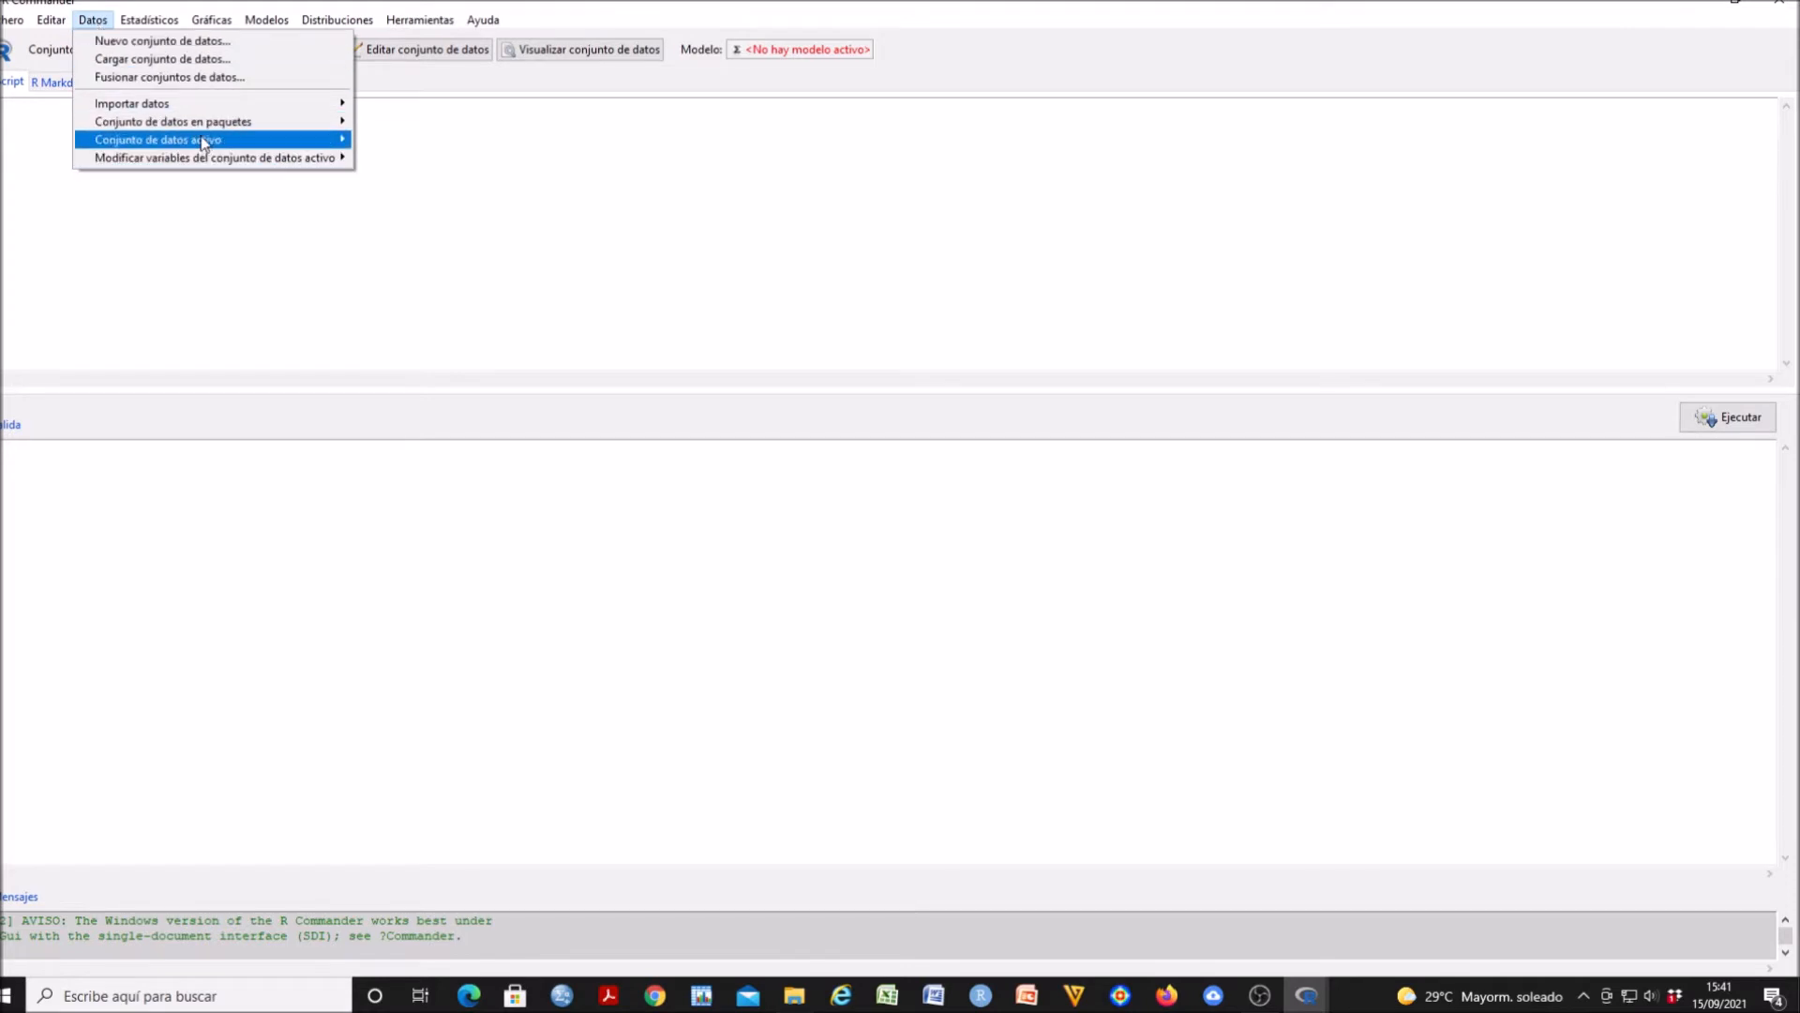
pyautogui.moveTo(212, 107)
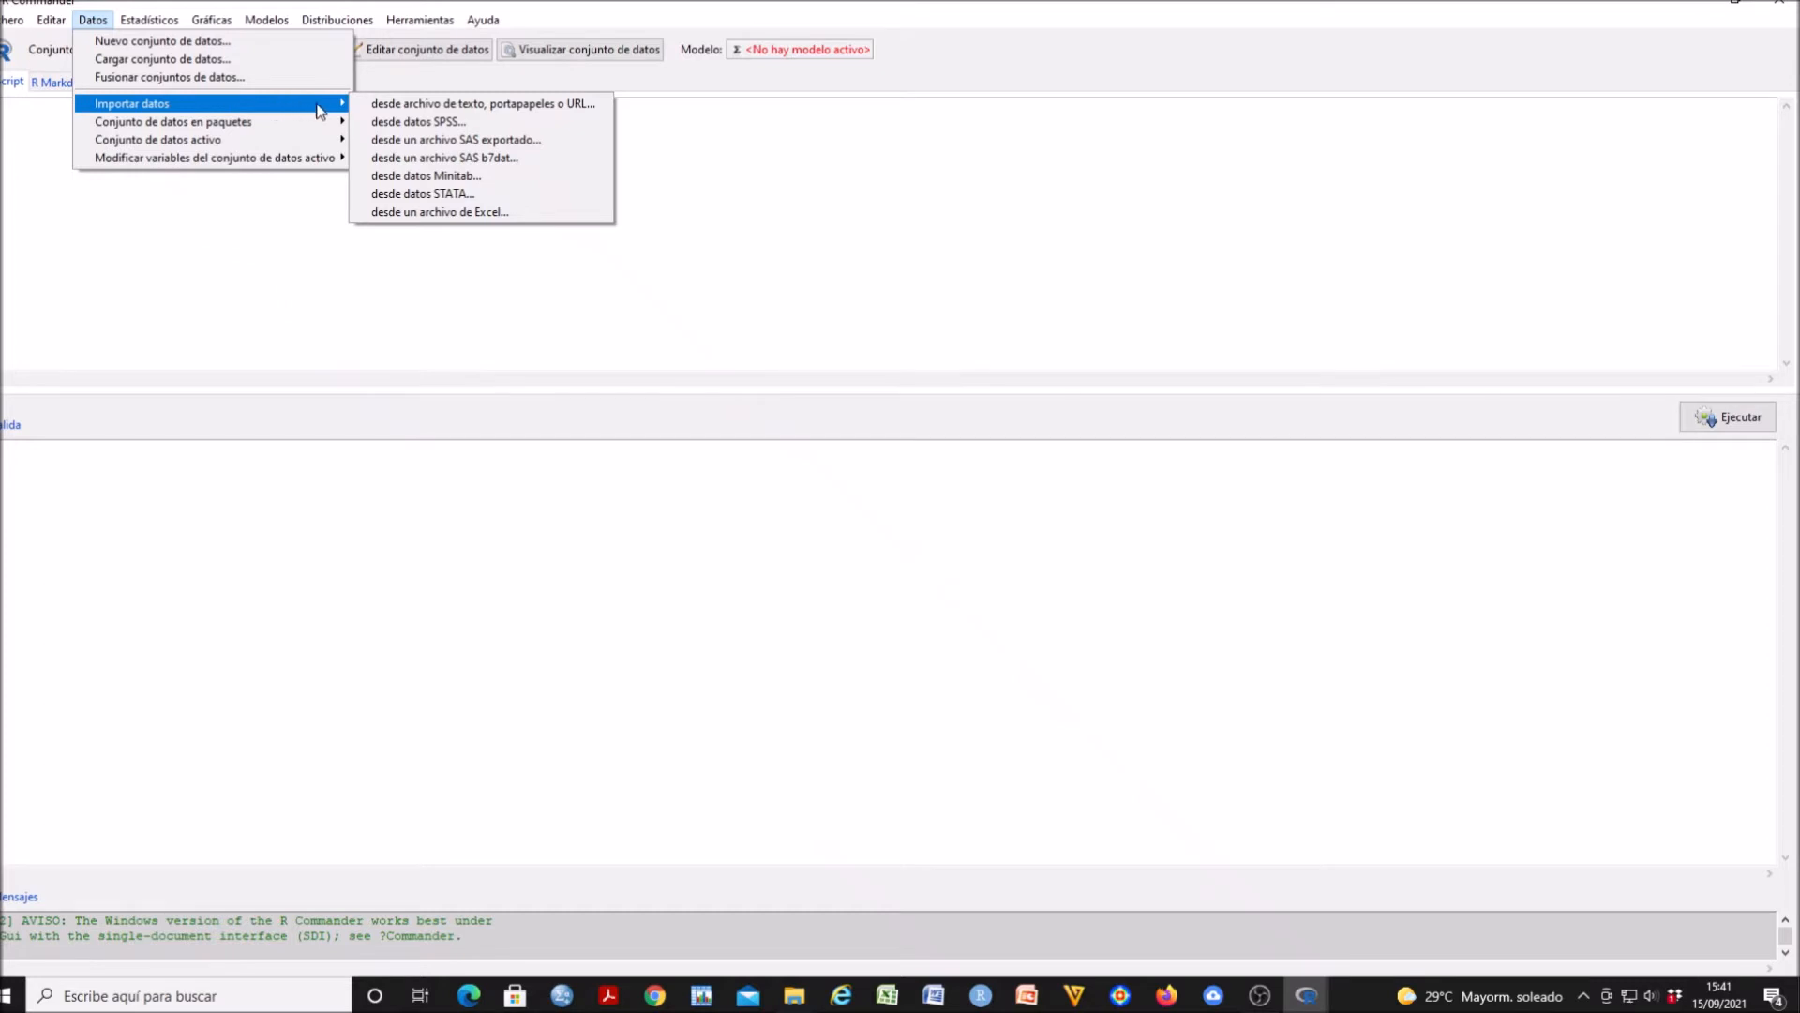
pyautogui.click(515, 213)
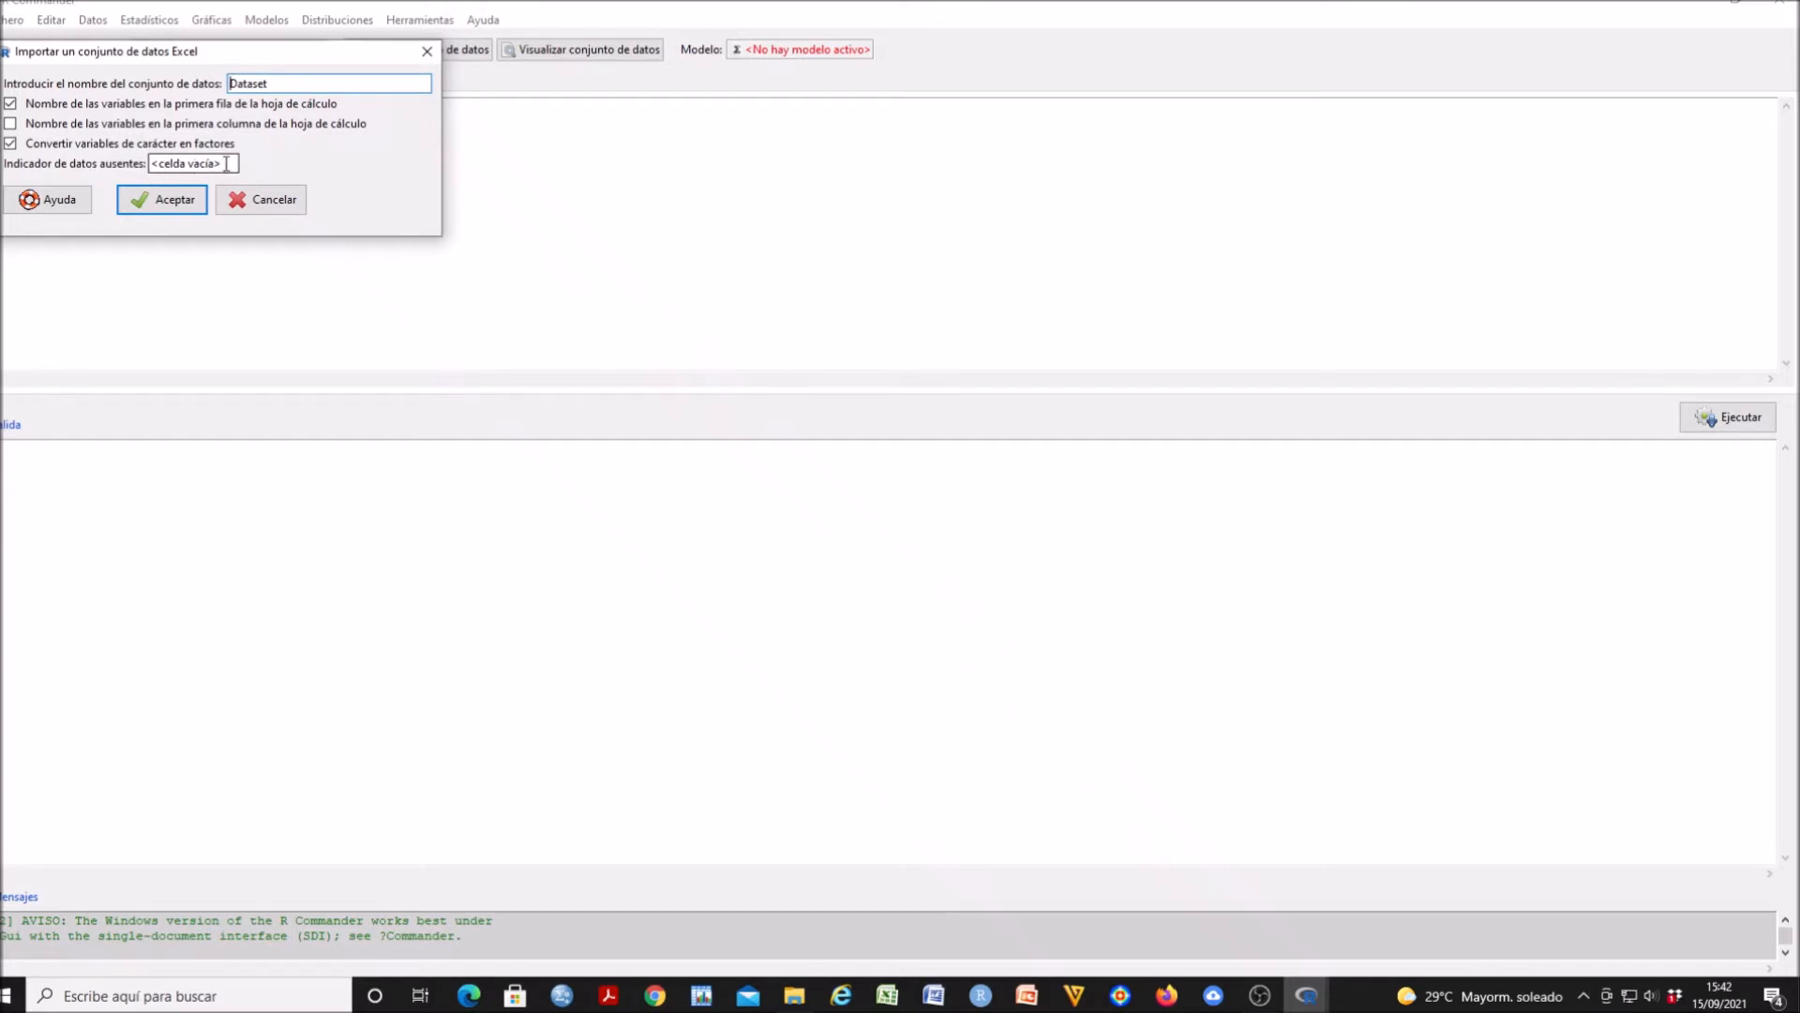
pyautogui.click(166, 203)
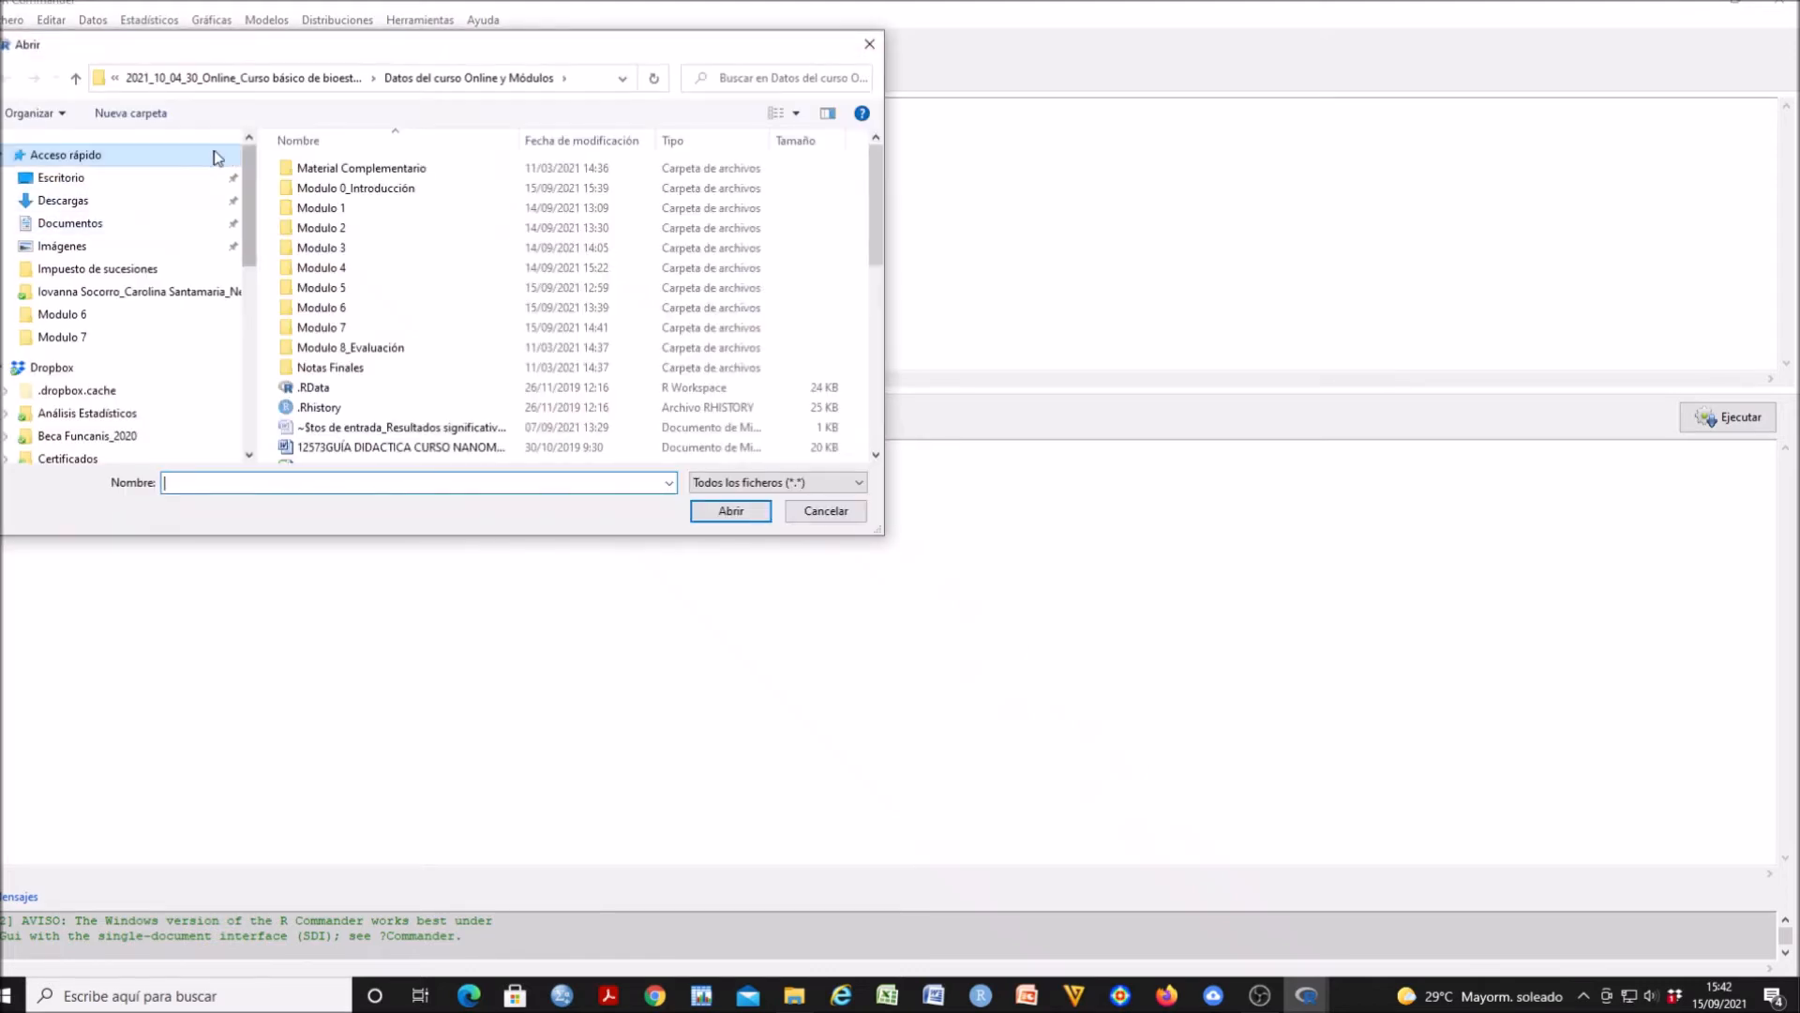
# Import sheet Hoja1 of Datos de entrada_V01.xlsx from the desktop folder Curso básico de bioestadística
pyautogui.click(85, 180)
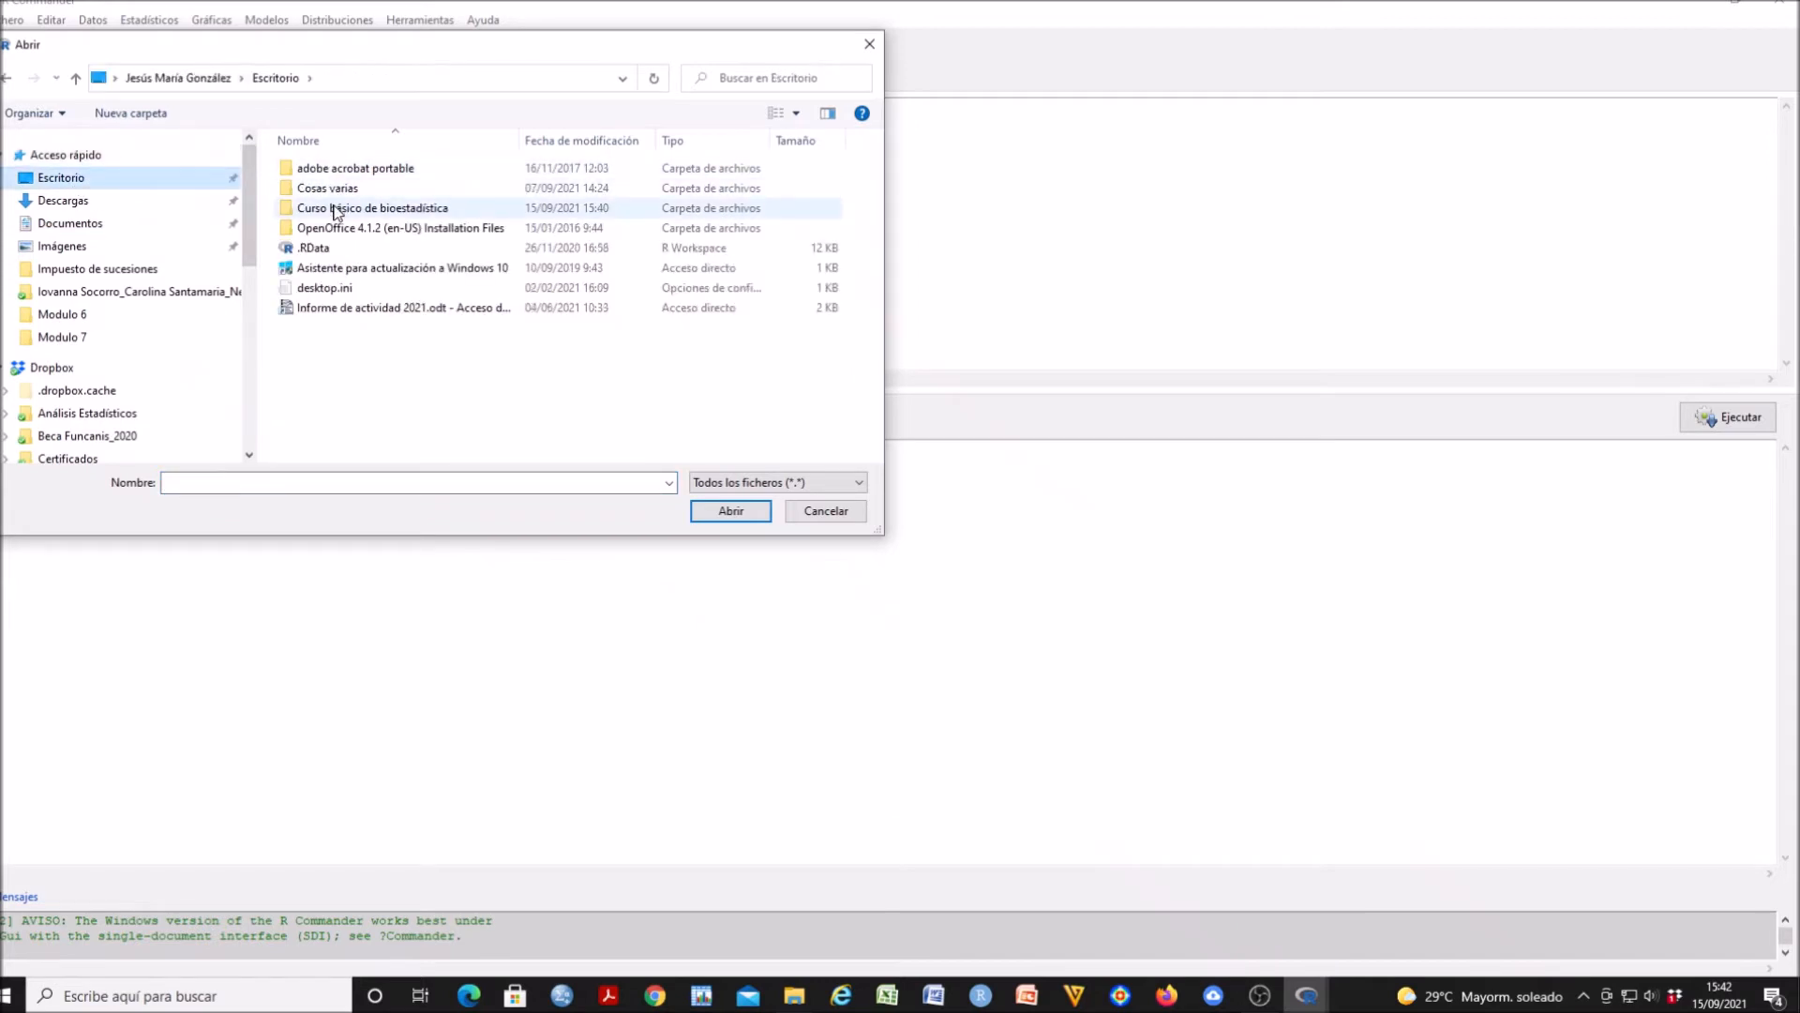
pyautogui.doubleClick(335, 210)
pyautogui.click(330, 172)
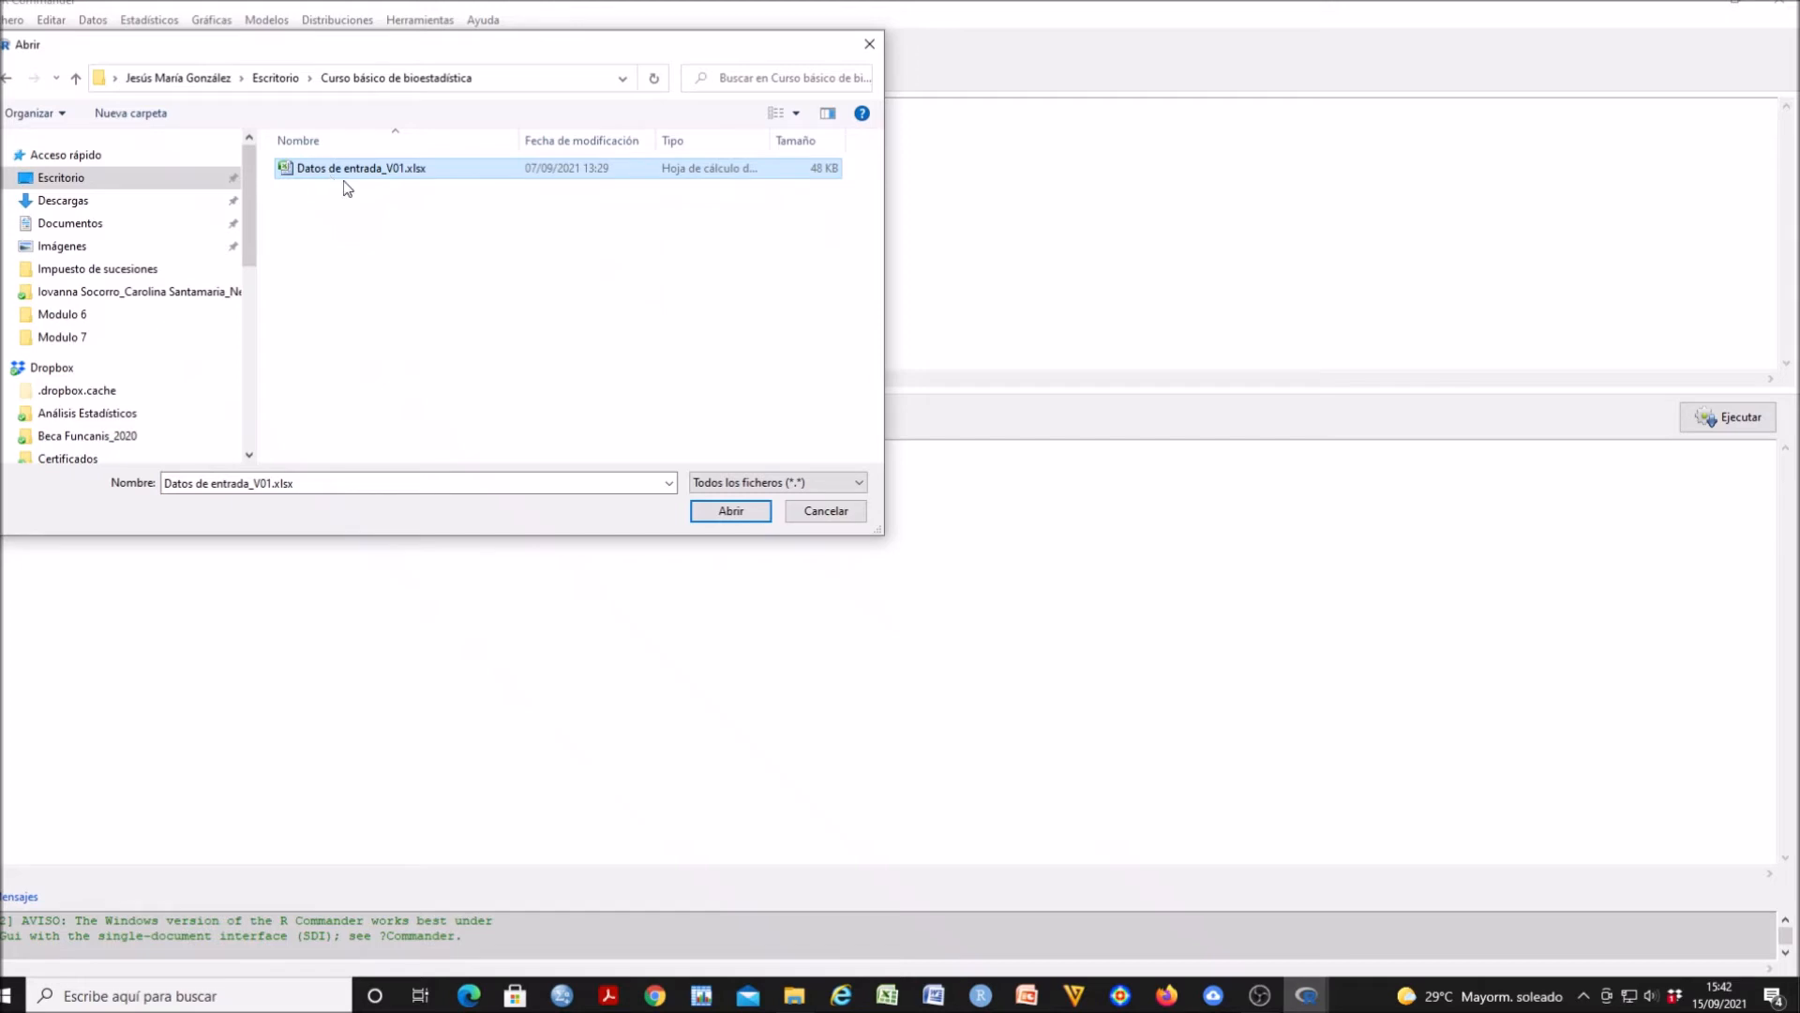
pyautogui.click(724, 512)
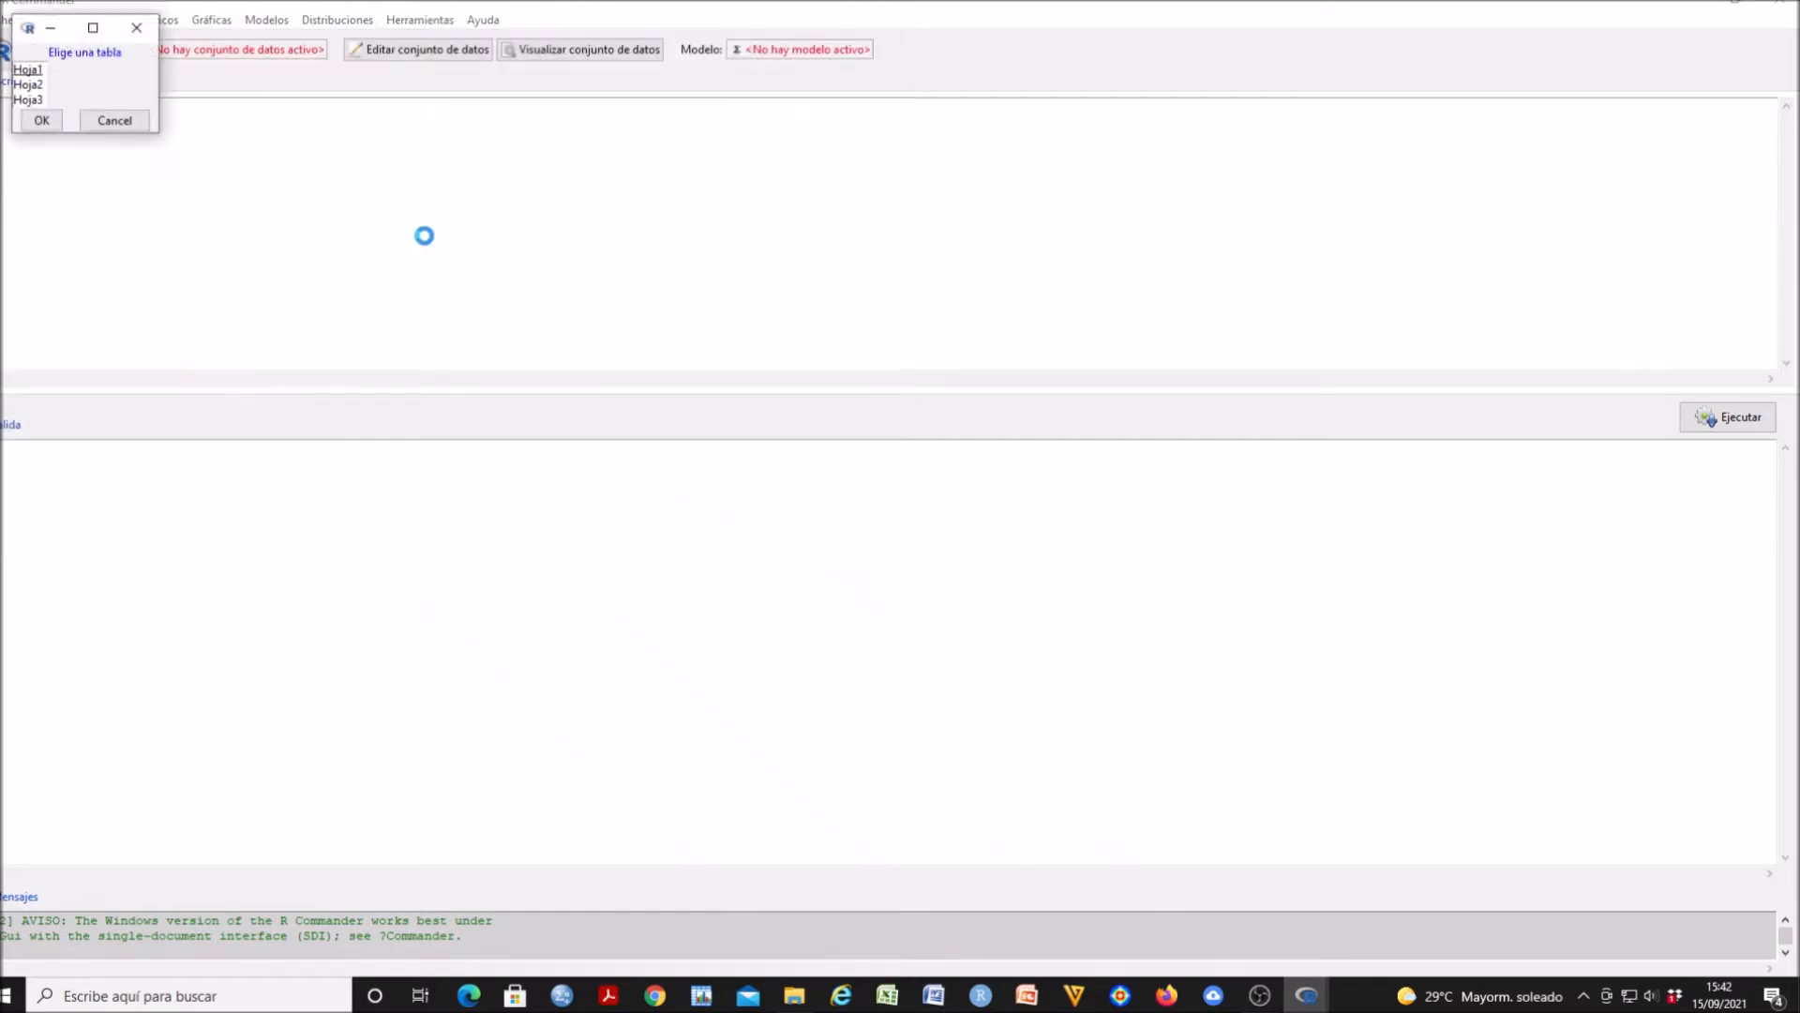
pyautogui.click(26, 71)
pyautogui.click(41, 121)
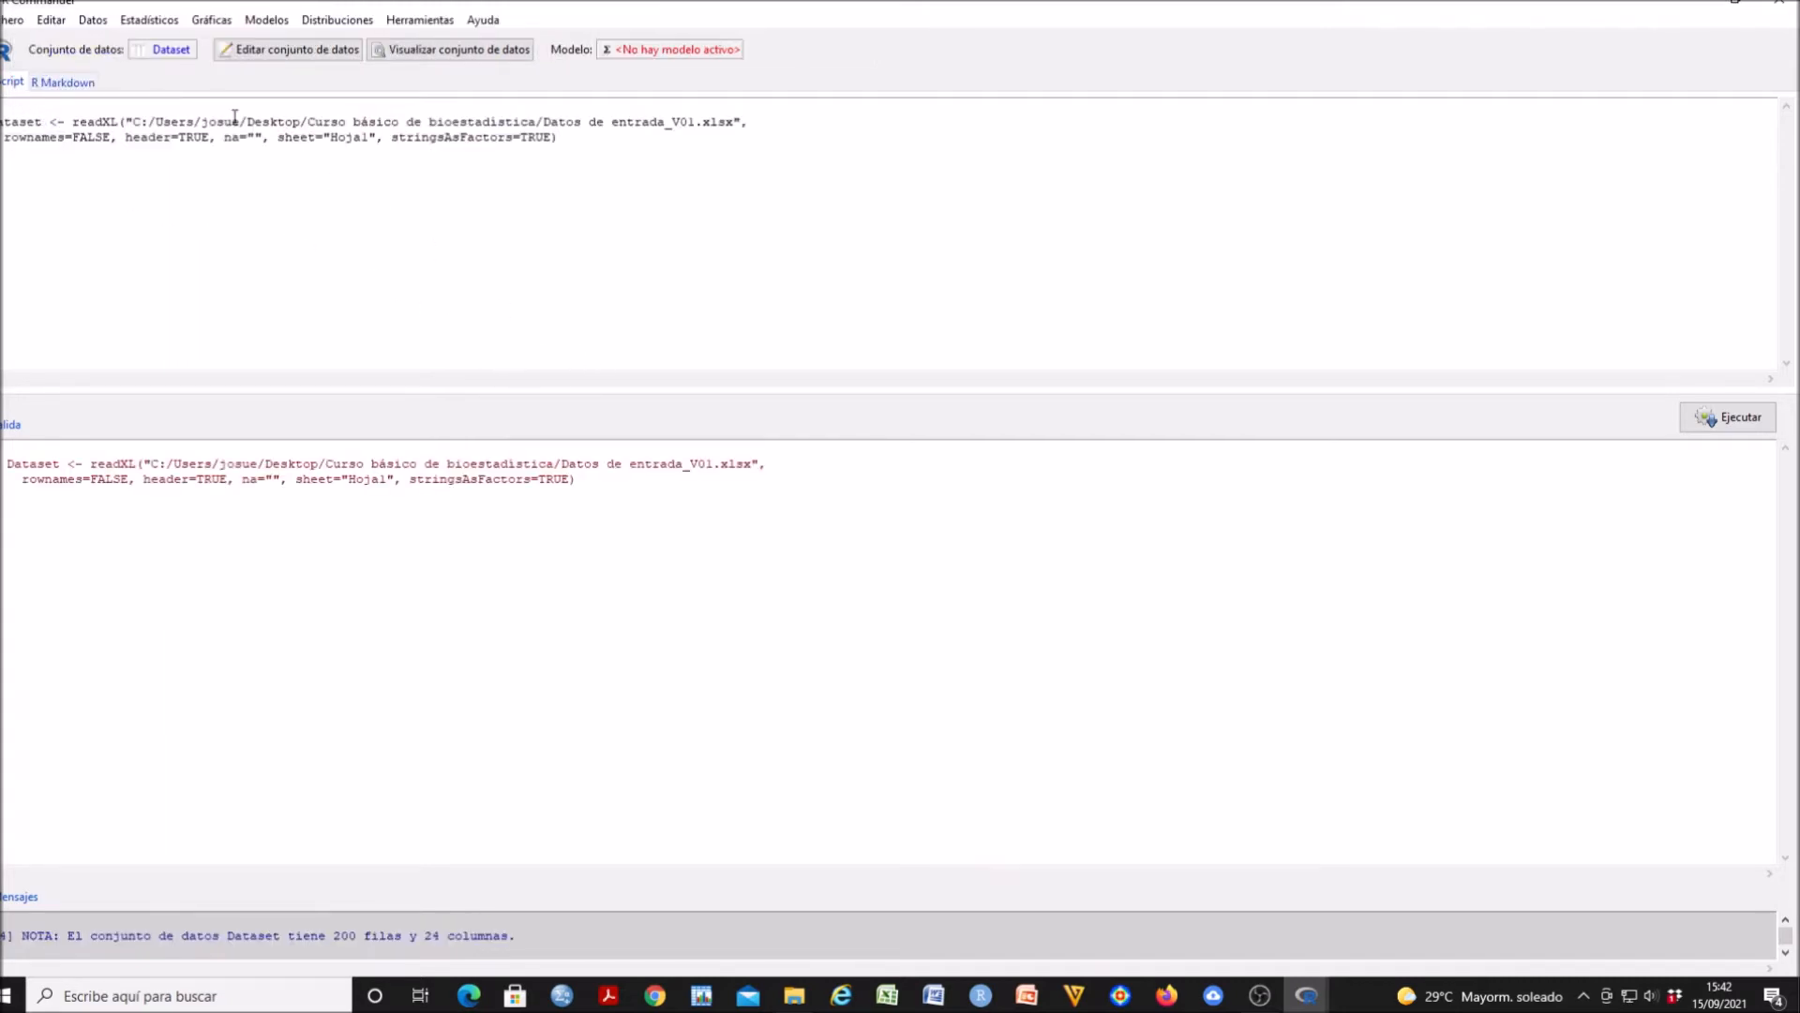
# Generate the statistical summary of the whole active dataset, accepting all its variables
pyautogui.click(155, 23)
pyautogui.moveTo(169, 42)
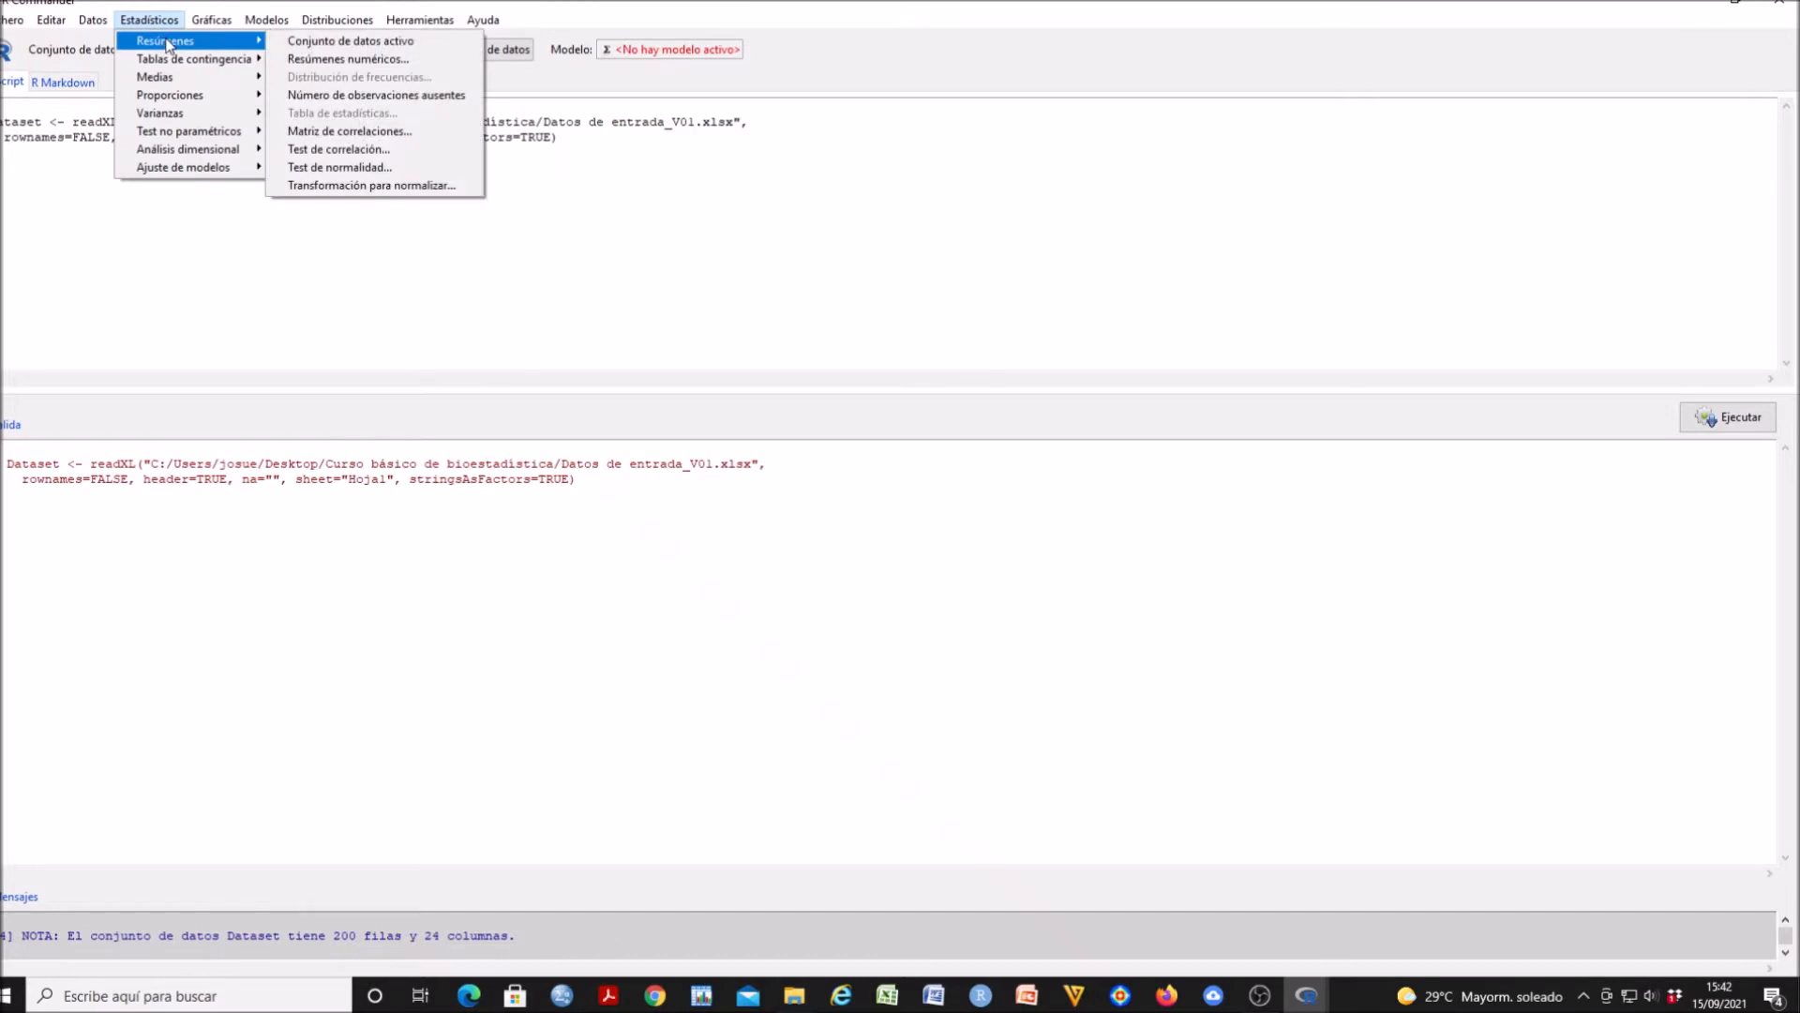
pyautogui.click(392, 43)
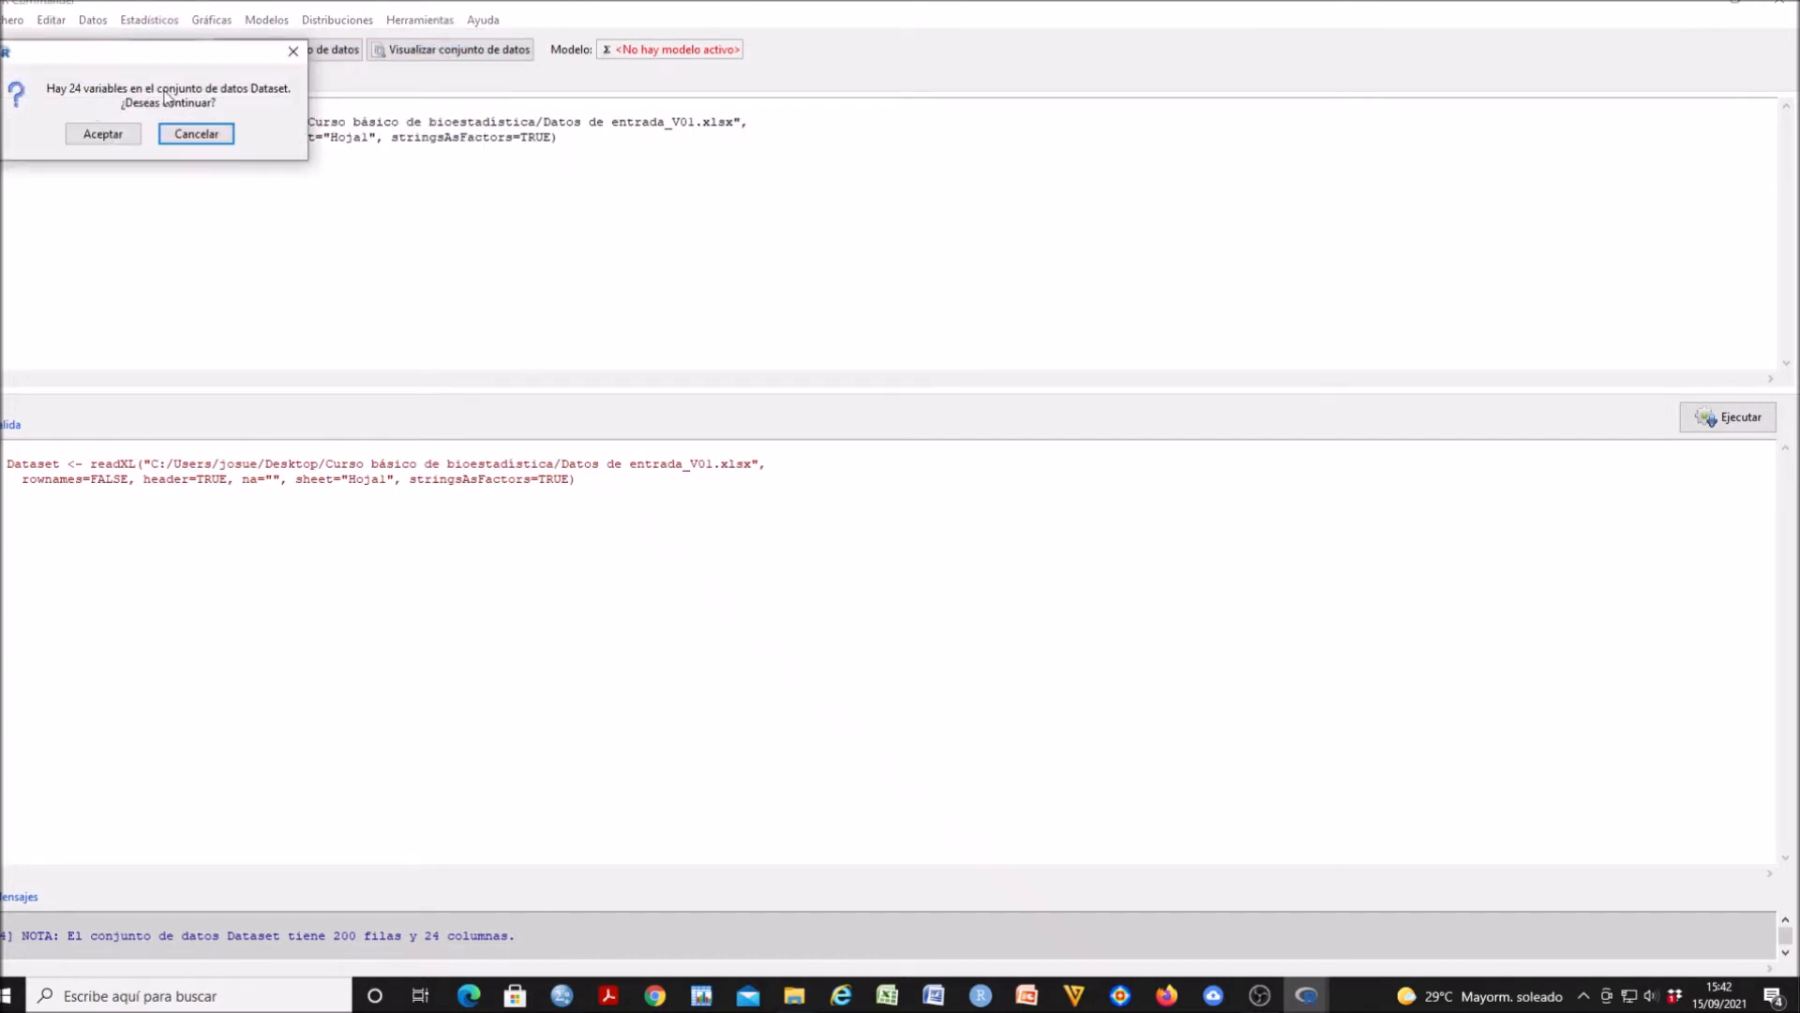
pyautogui.click(103, 134)
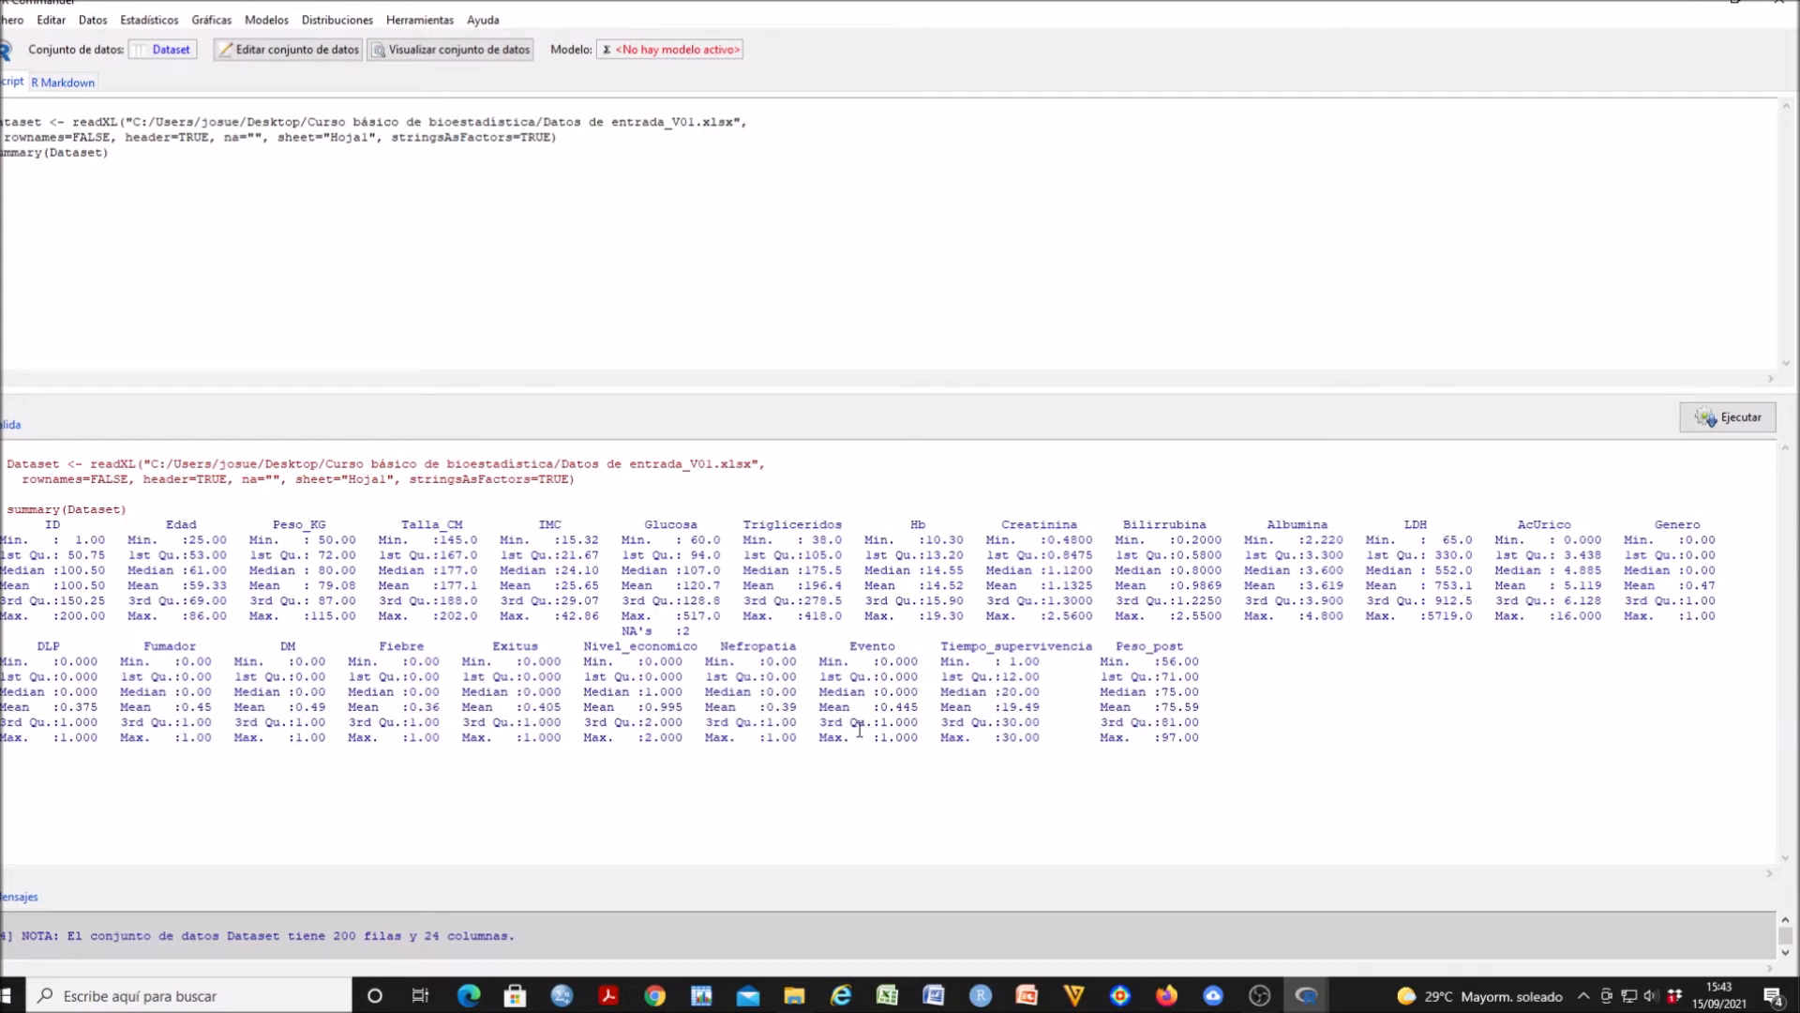
# Set up the conversion of the numeric variable Genero into a factor with named levels, overwriting the existing variable
pyautogui.click(93, 20)
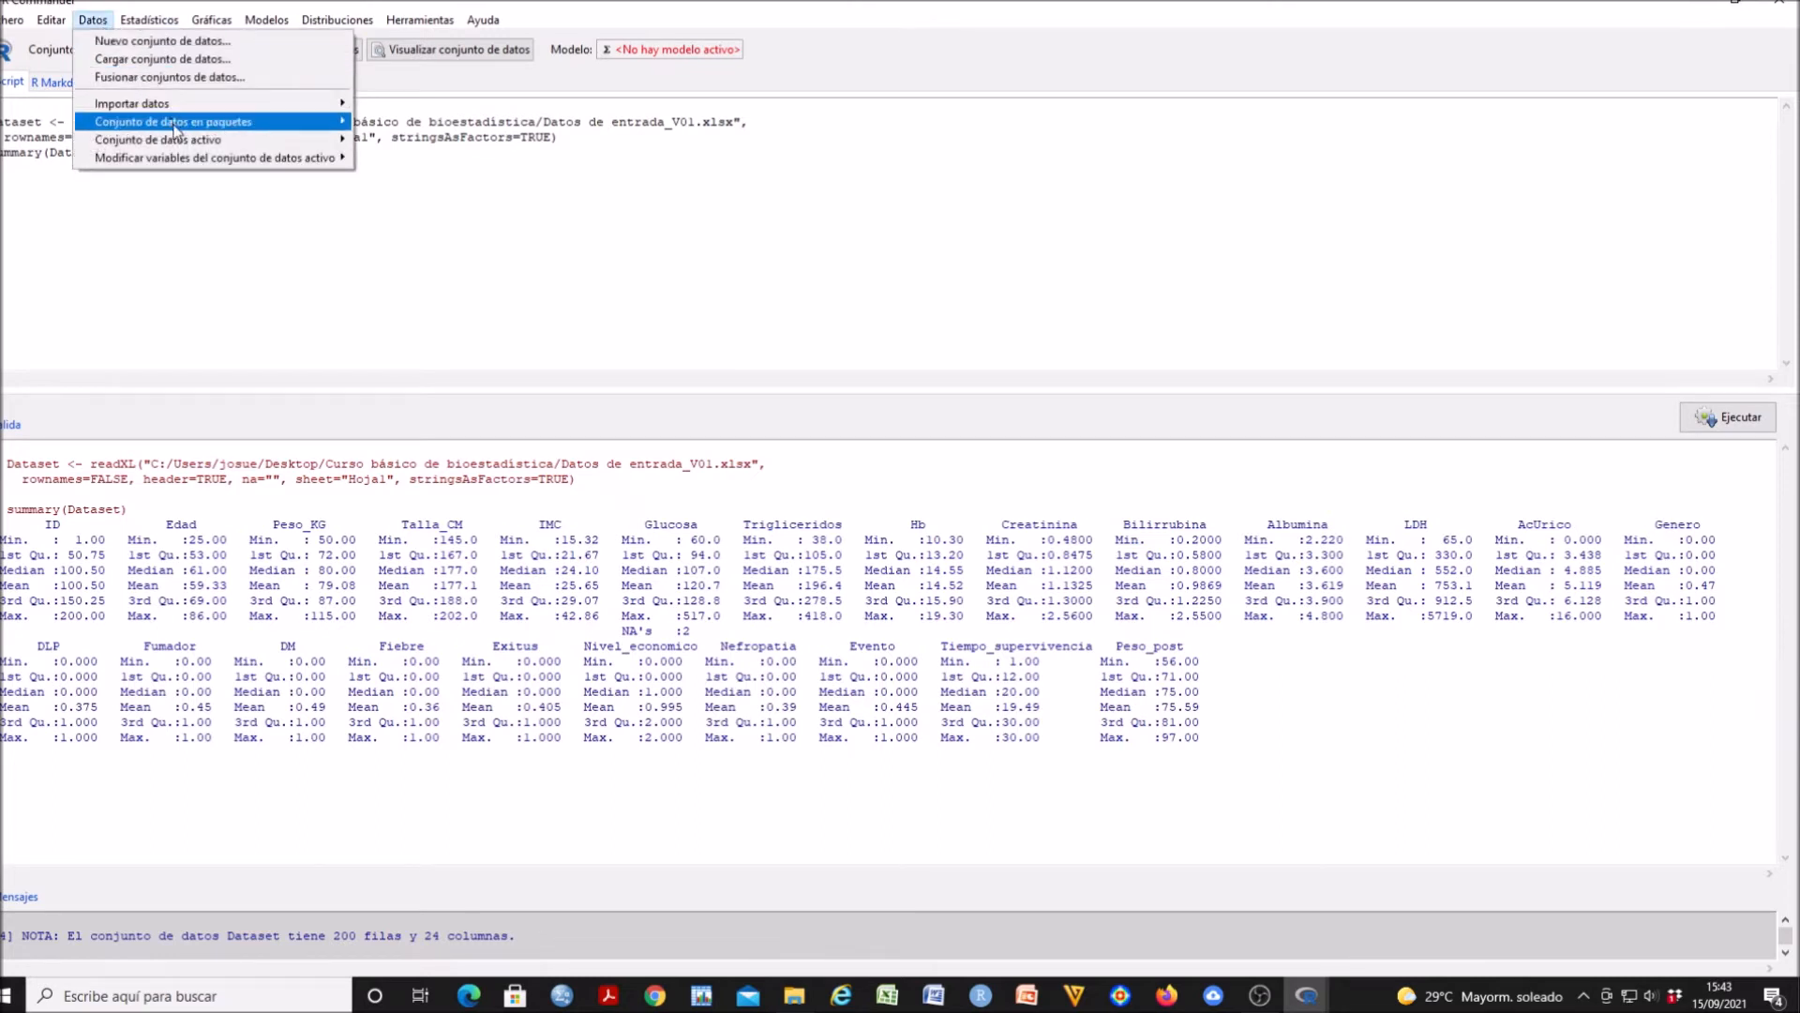
pyautogui.moveTo(197, 163)
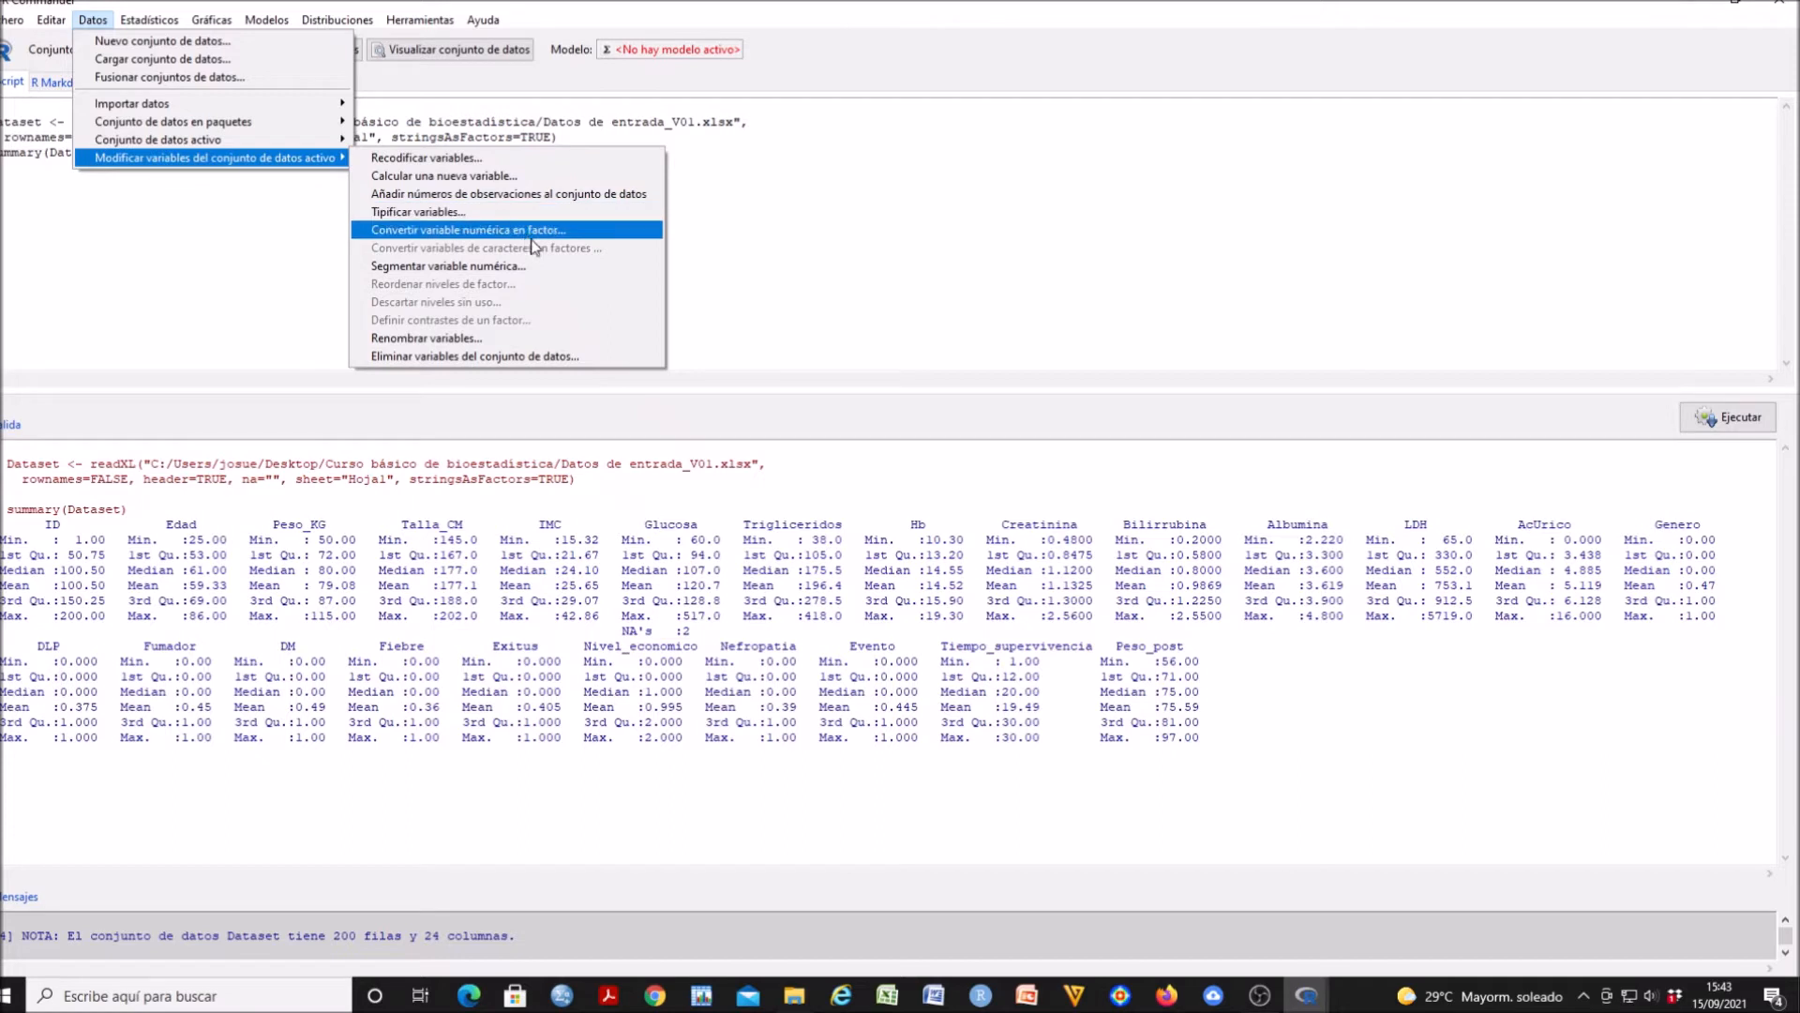
pyautogui.click(589, 235)
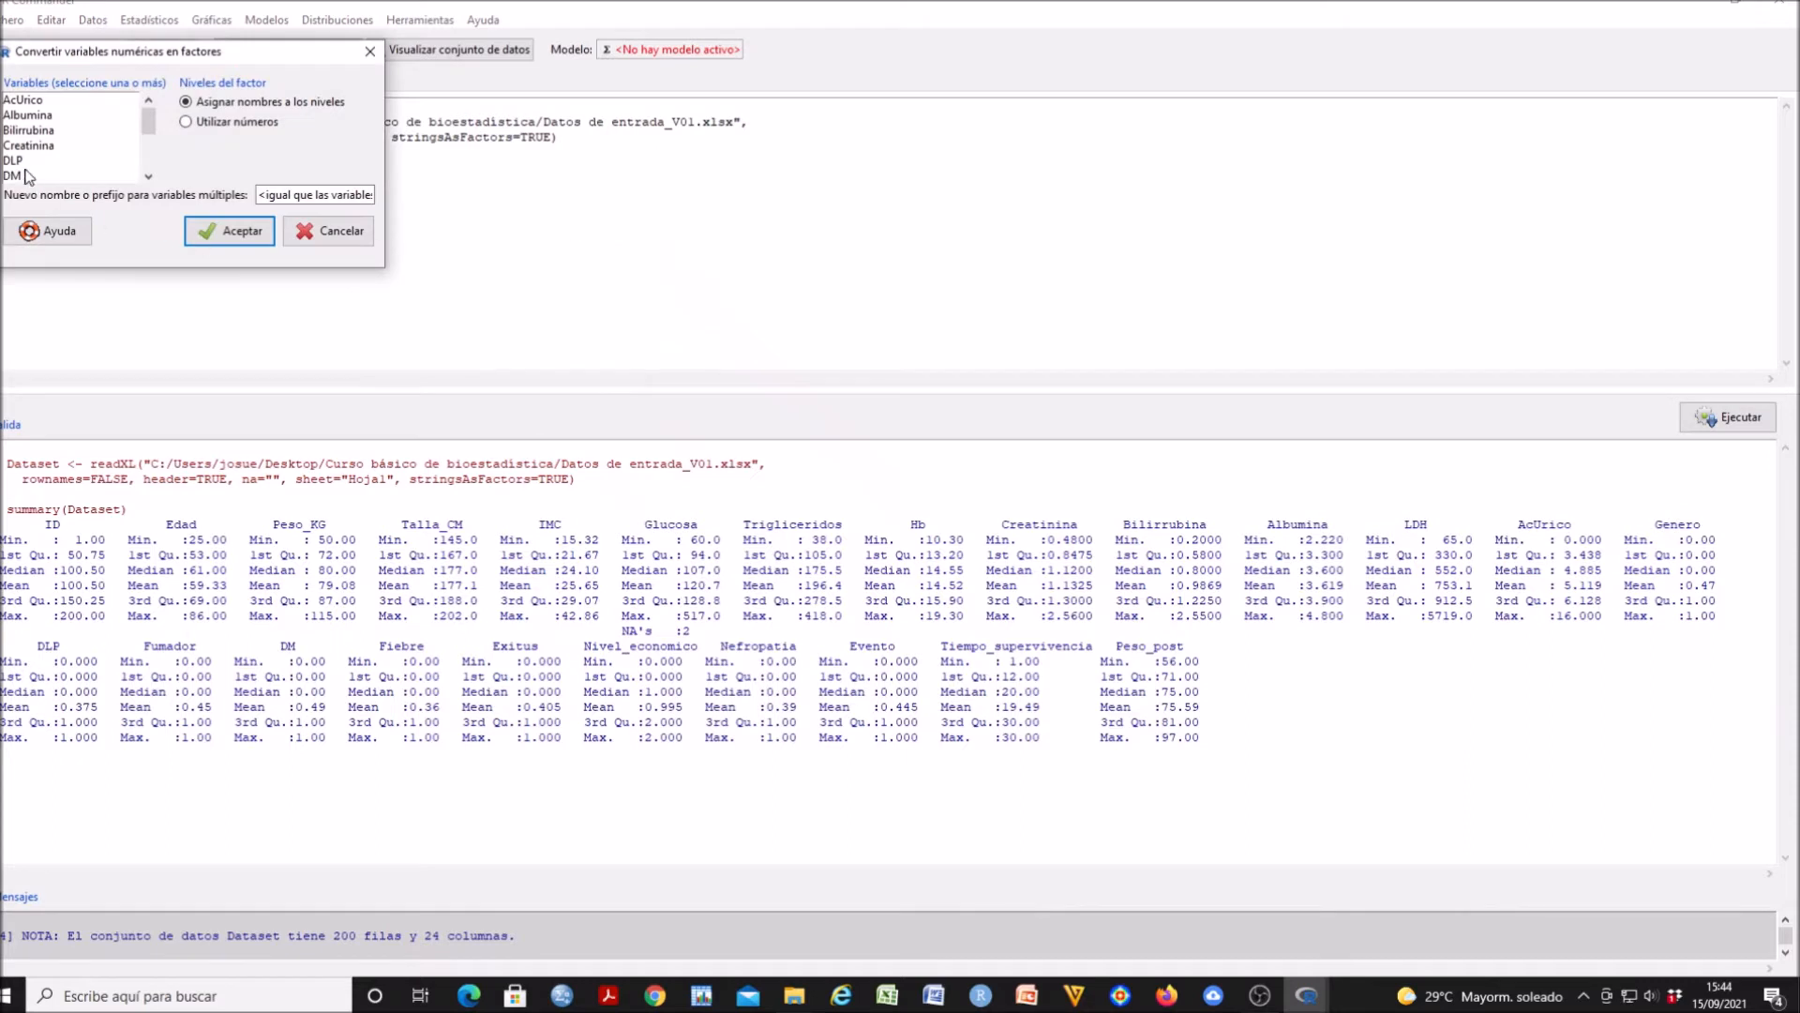
pyautogui.click(148, 178)
pyautogui.click(148, 178)
pyautogui.click(148, 178)
pyautogui.click(148, 178)
pyautogui.click(148, 178)
pyautogui.click(149, 179)
pyautogui.click(148, 179)
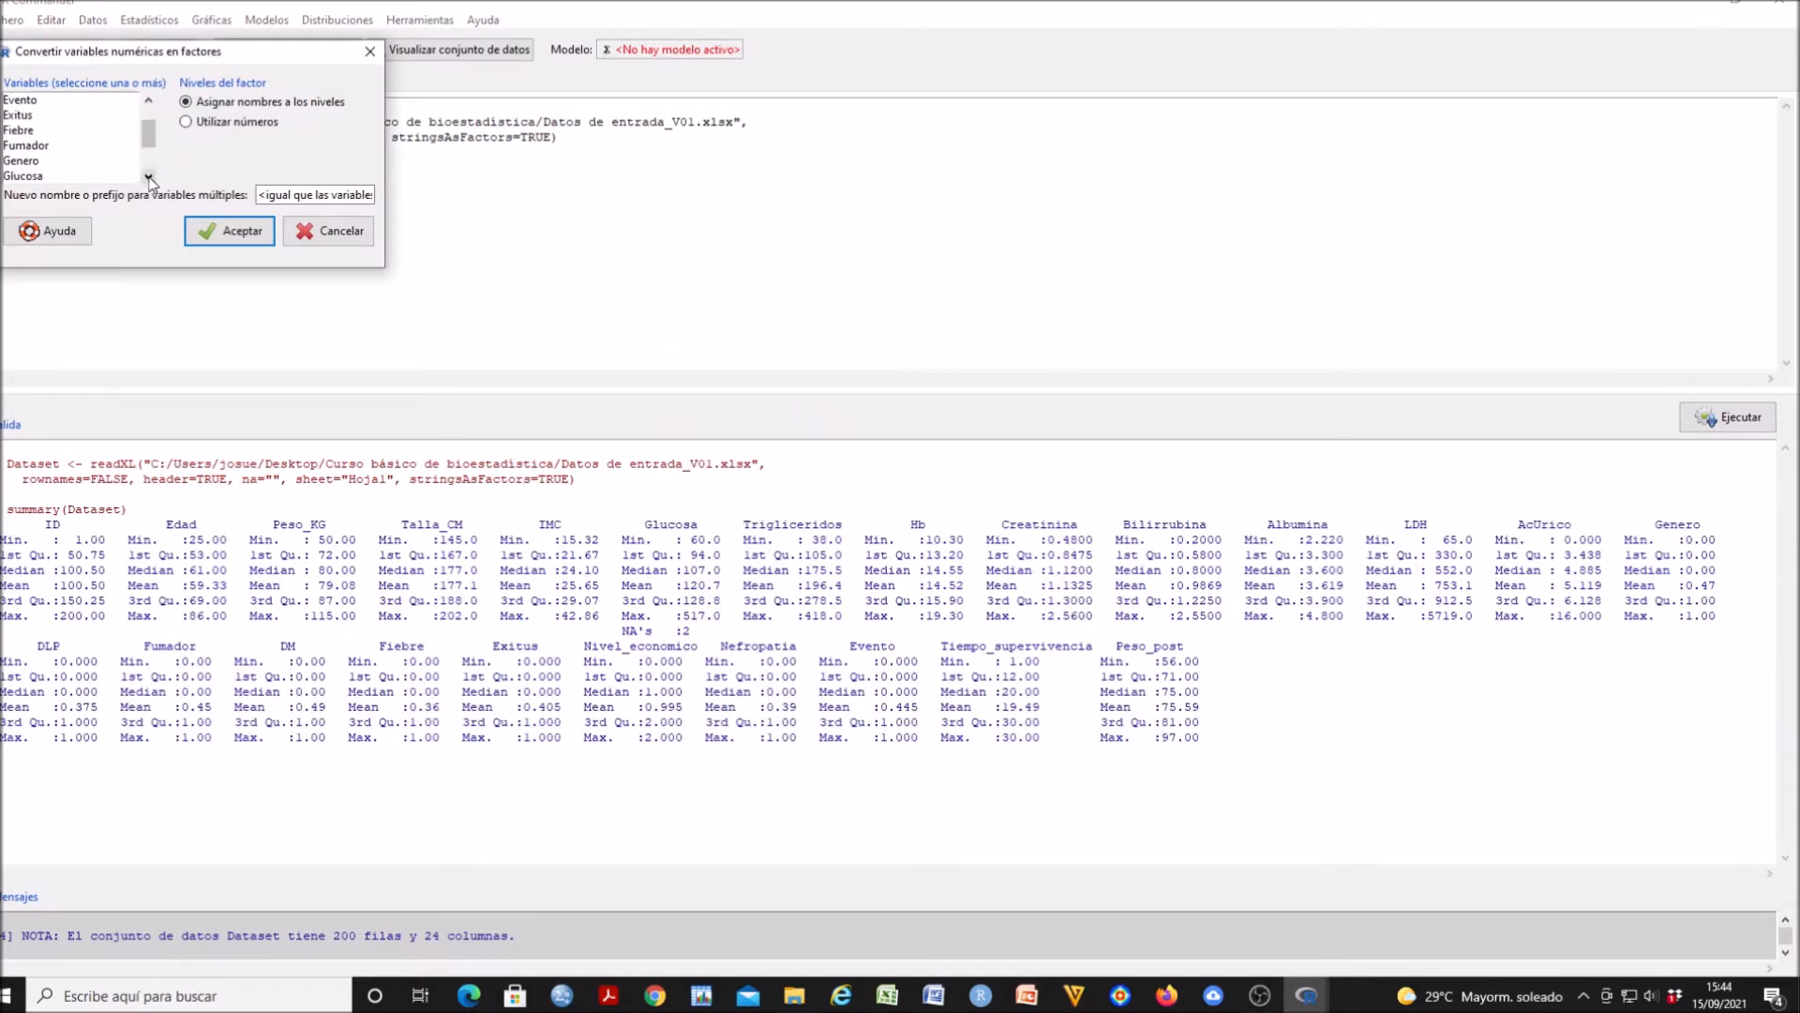
pyautogui.click(37, 162)
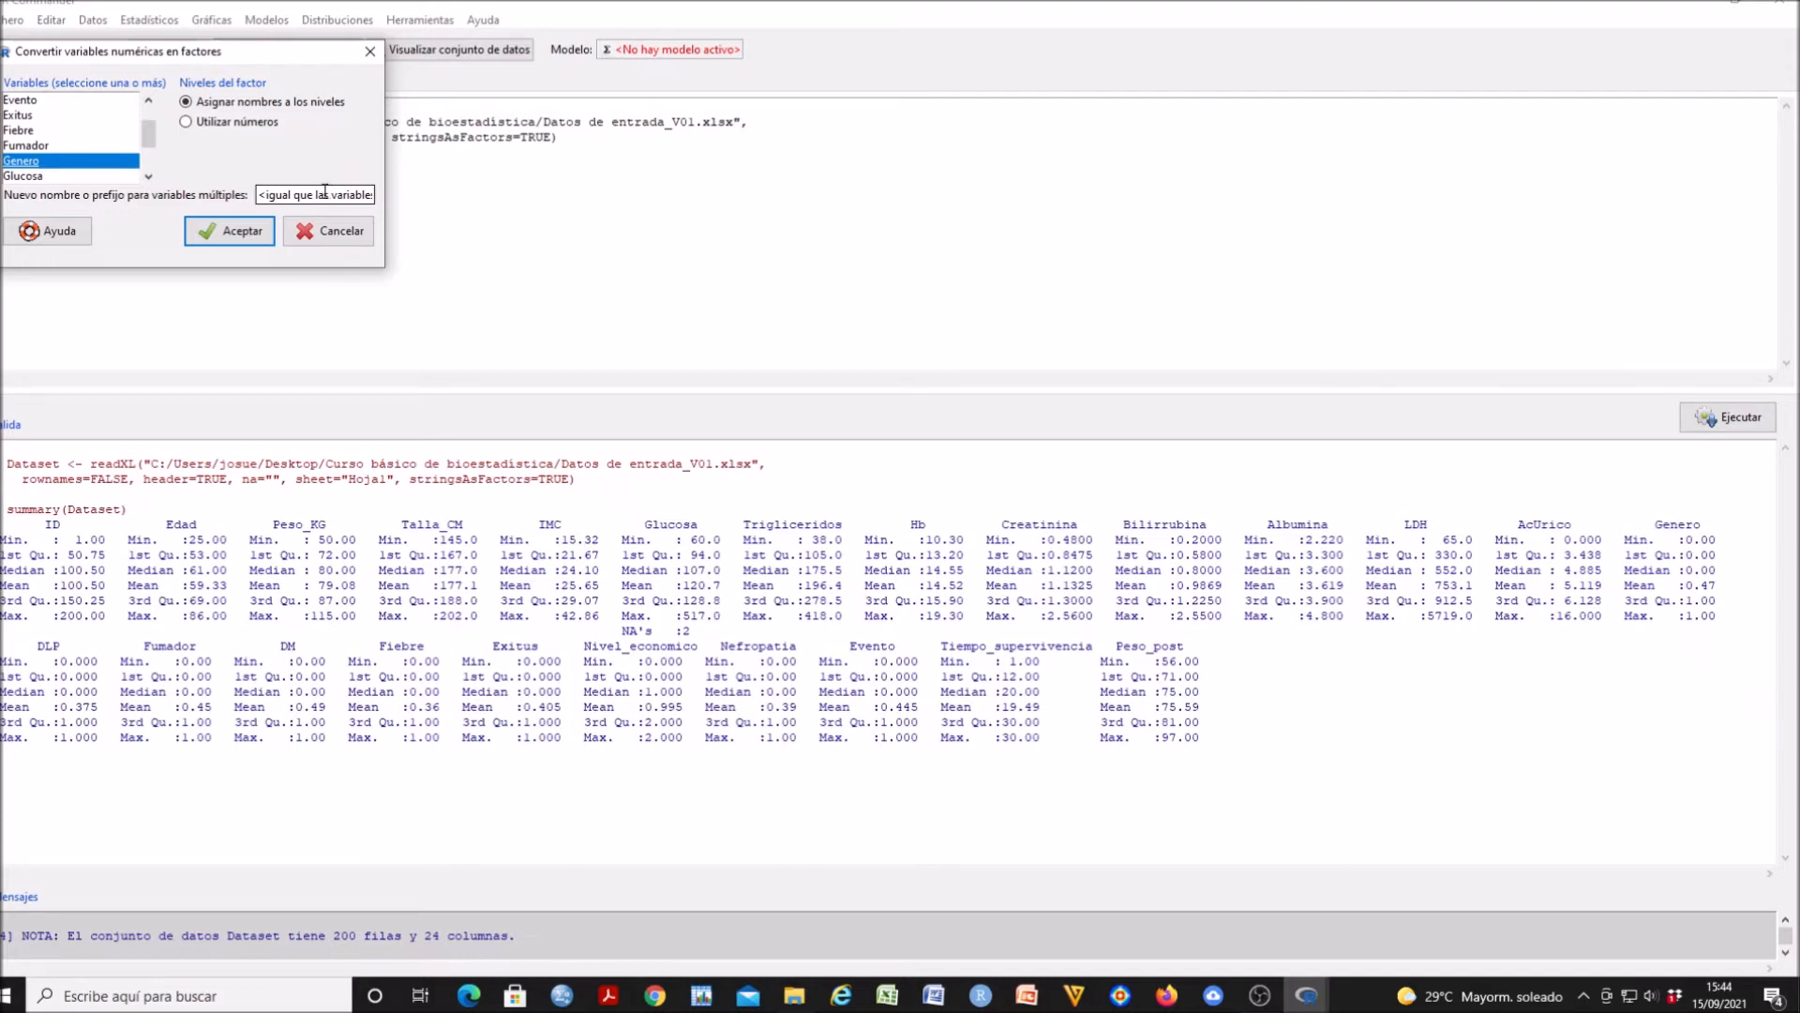
pyautogui.click(228, 234)
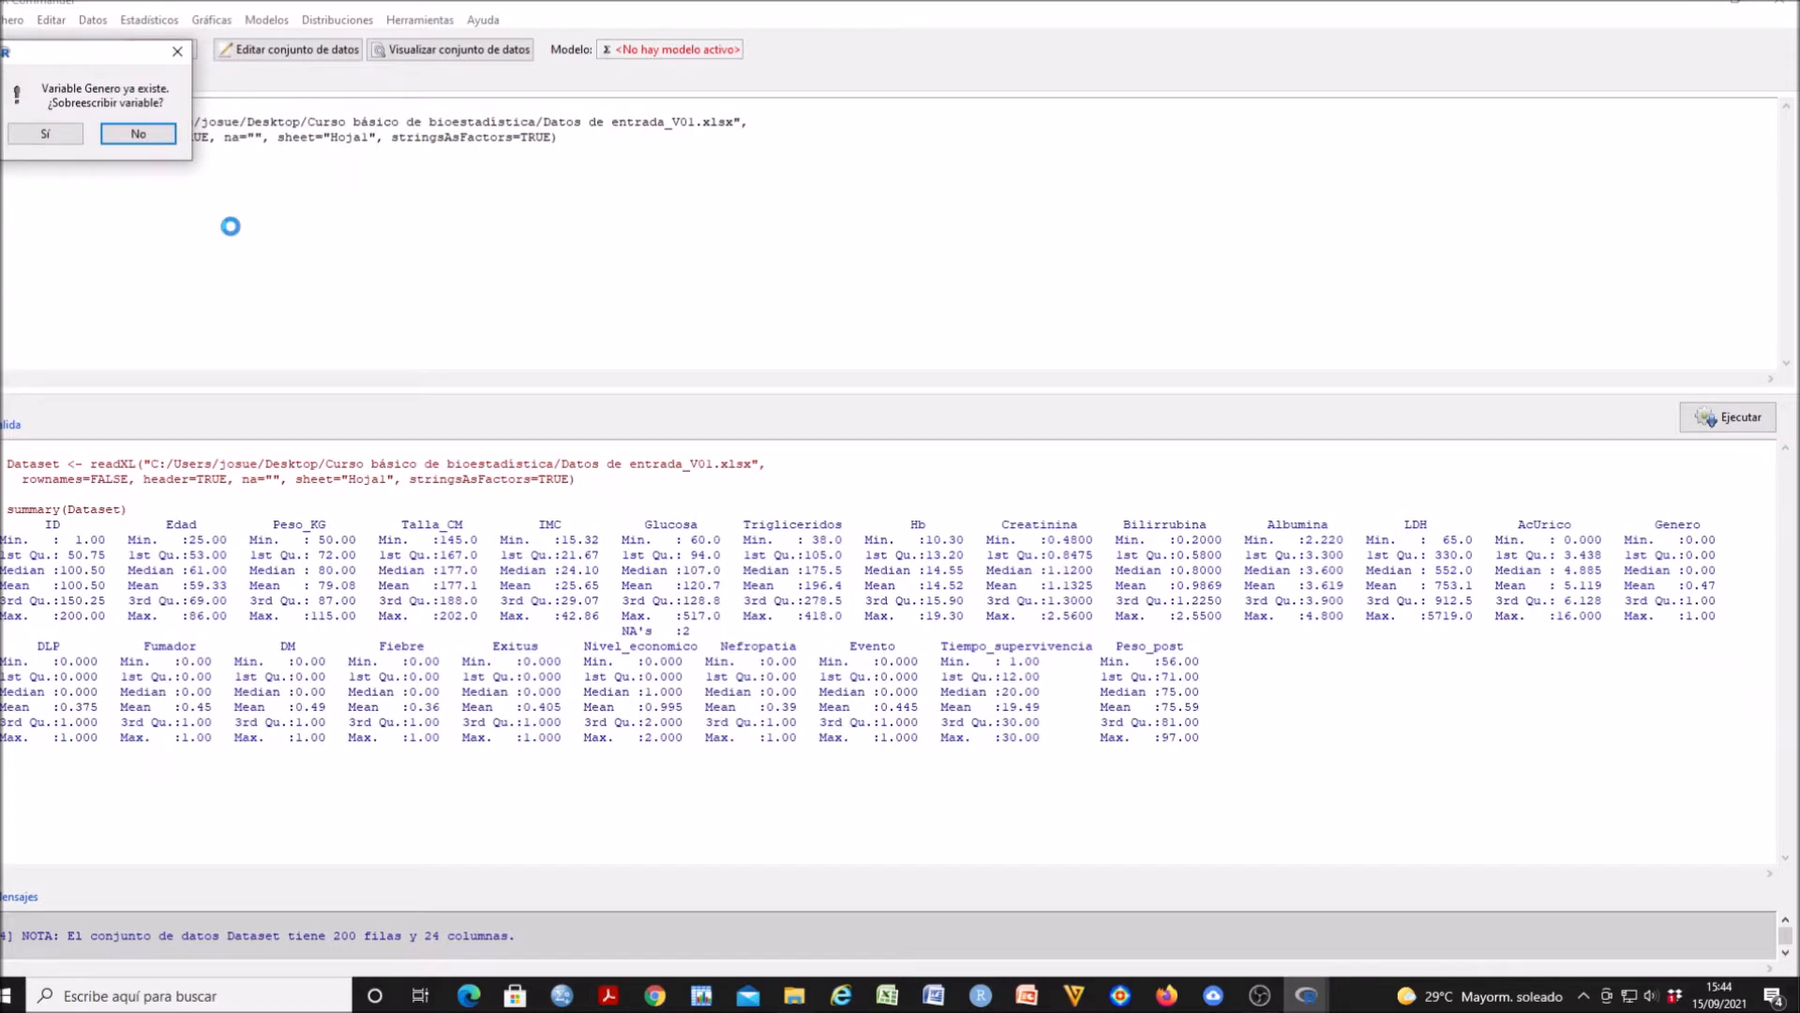
pyautogui.click(40, 135)
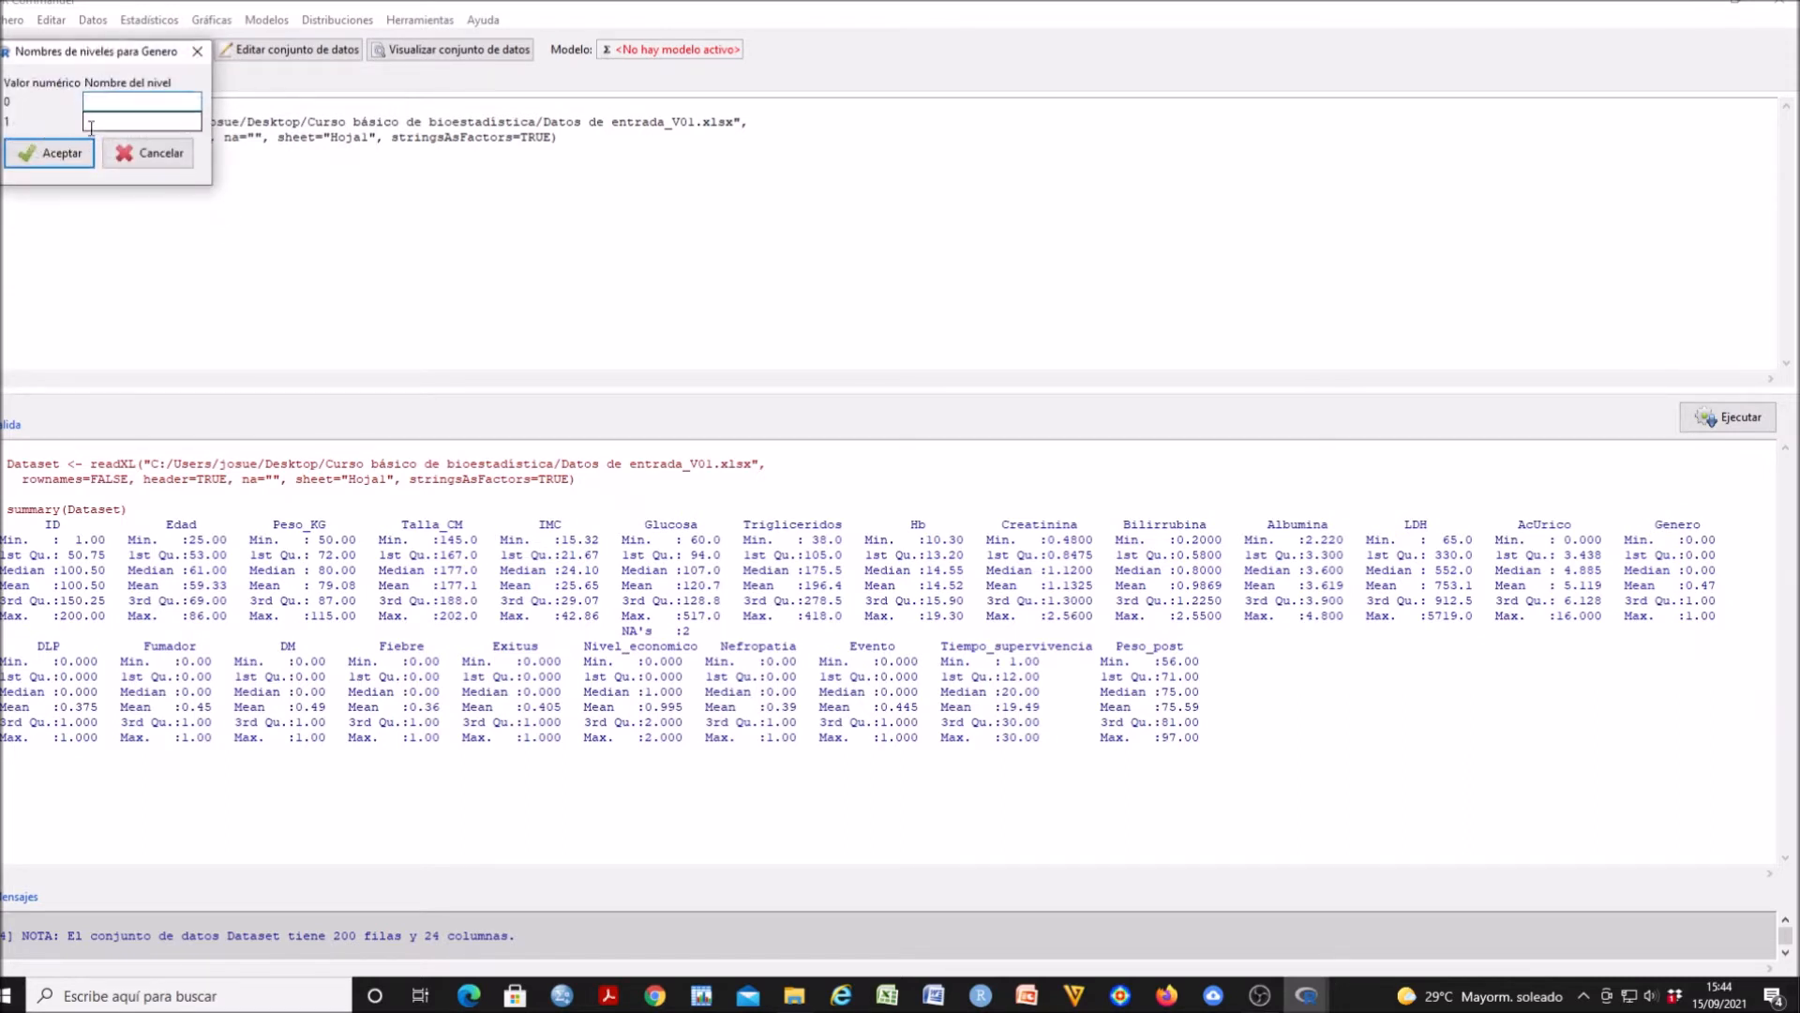
# Name Genero's factor levels Hombre for 0 and Mujer for 1 and apply the conversion
pyautogui.write('Hombre')
pyautogui.press('Tab')
pyautogui.write('Mujer')
pyautogui.click(56, 155)
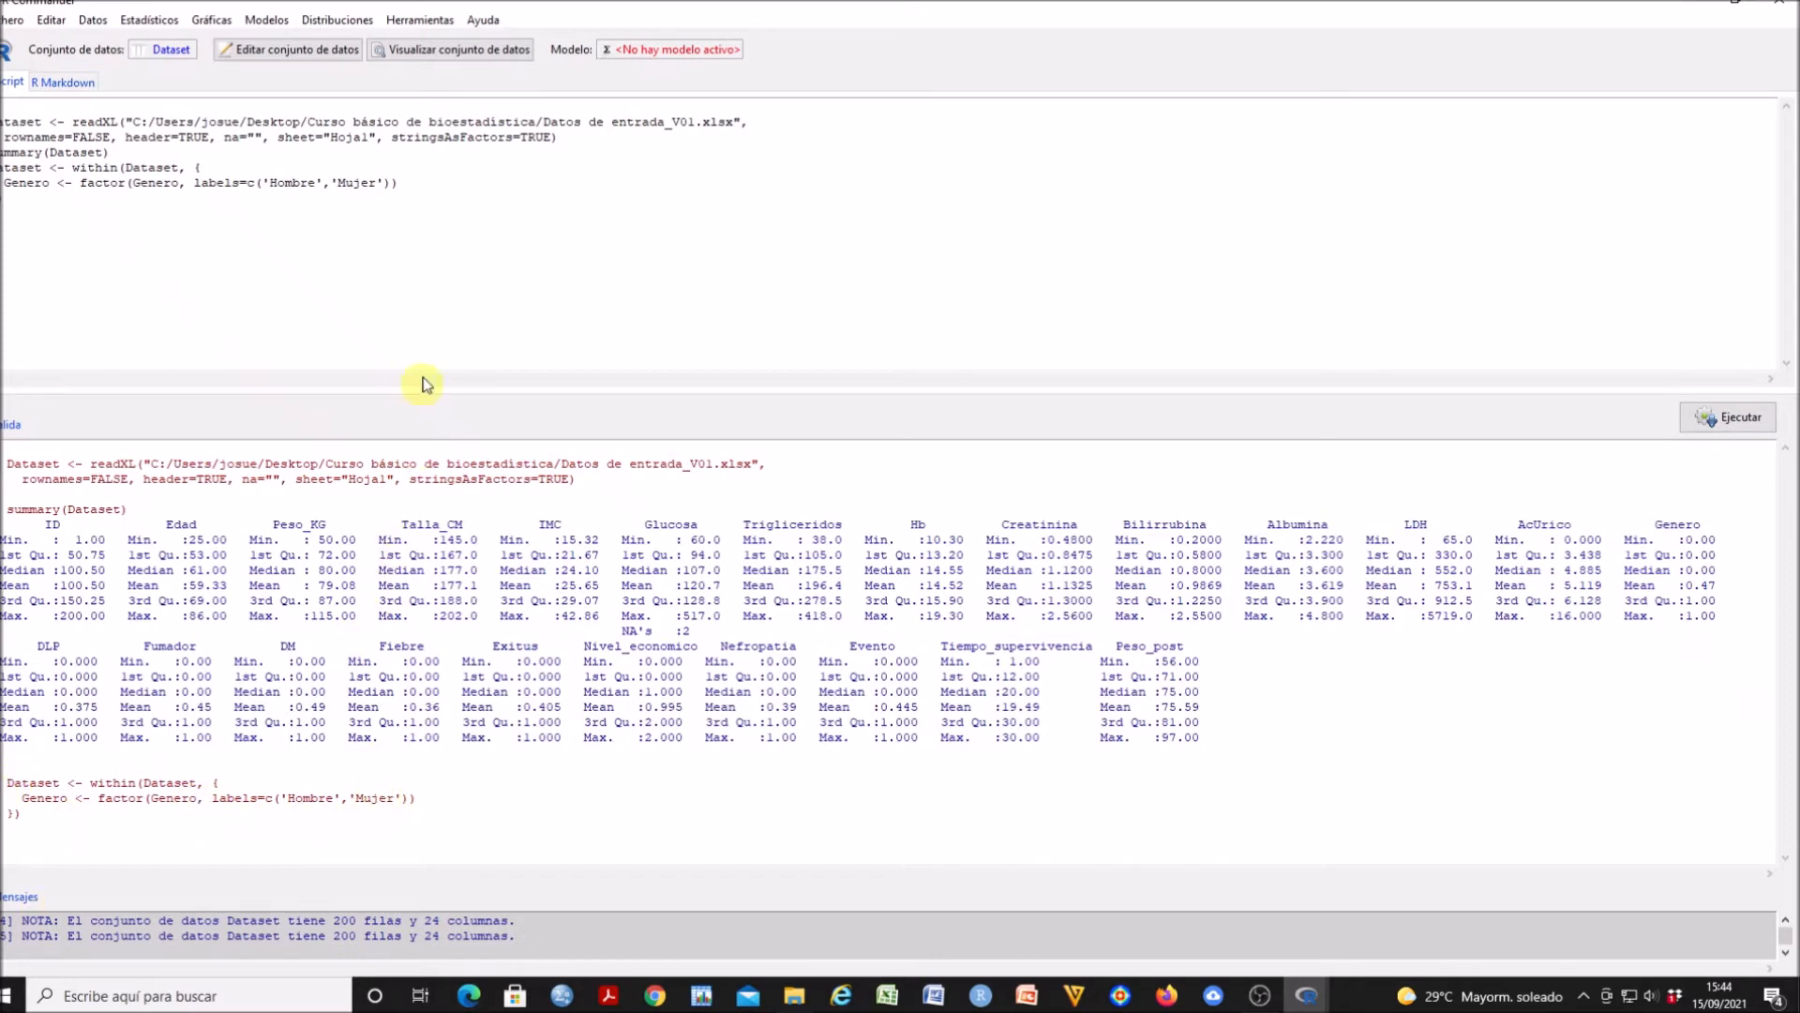
# Examine the recoded Genero column in the maximized dataset editor, and close it without discarding changes
pyautogui.click(456, 56)
pyautogui.click(314, 57)
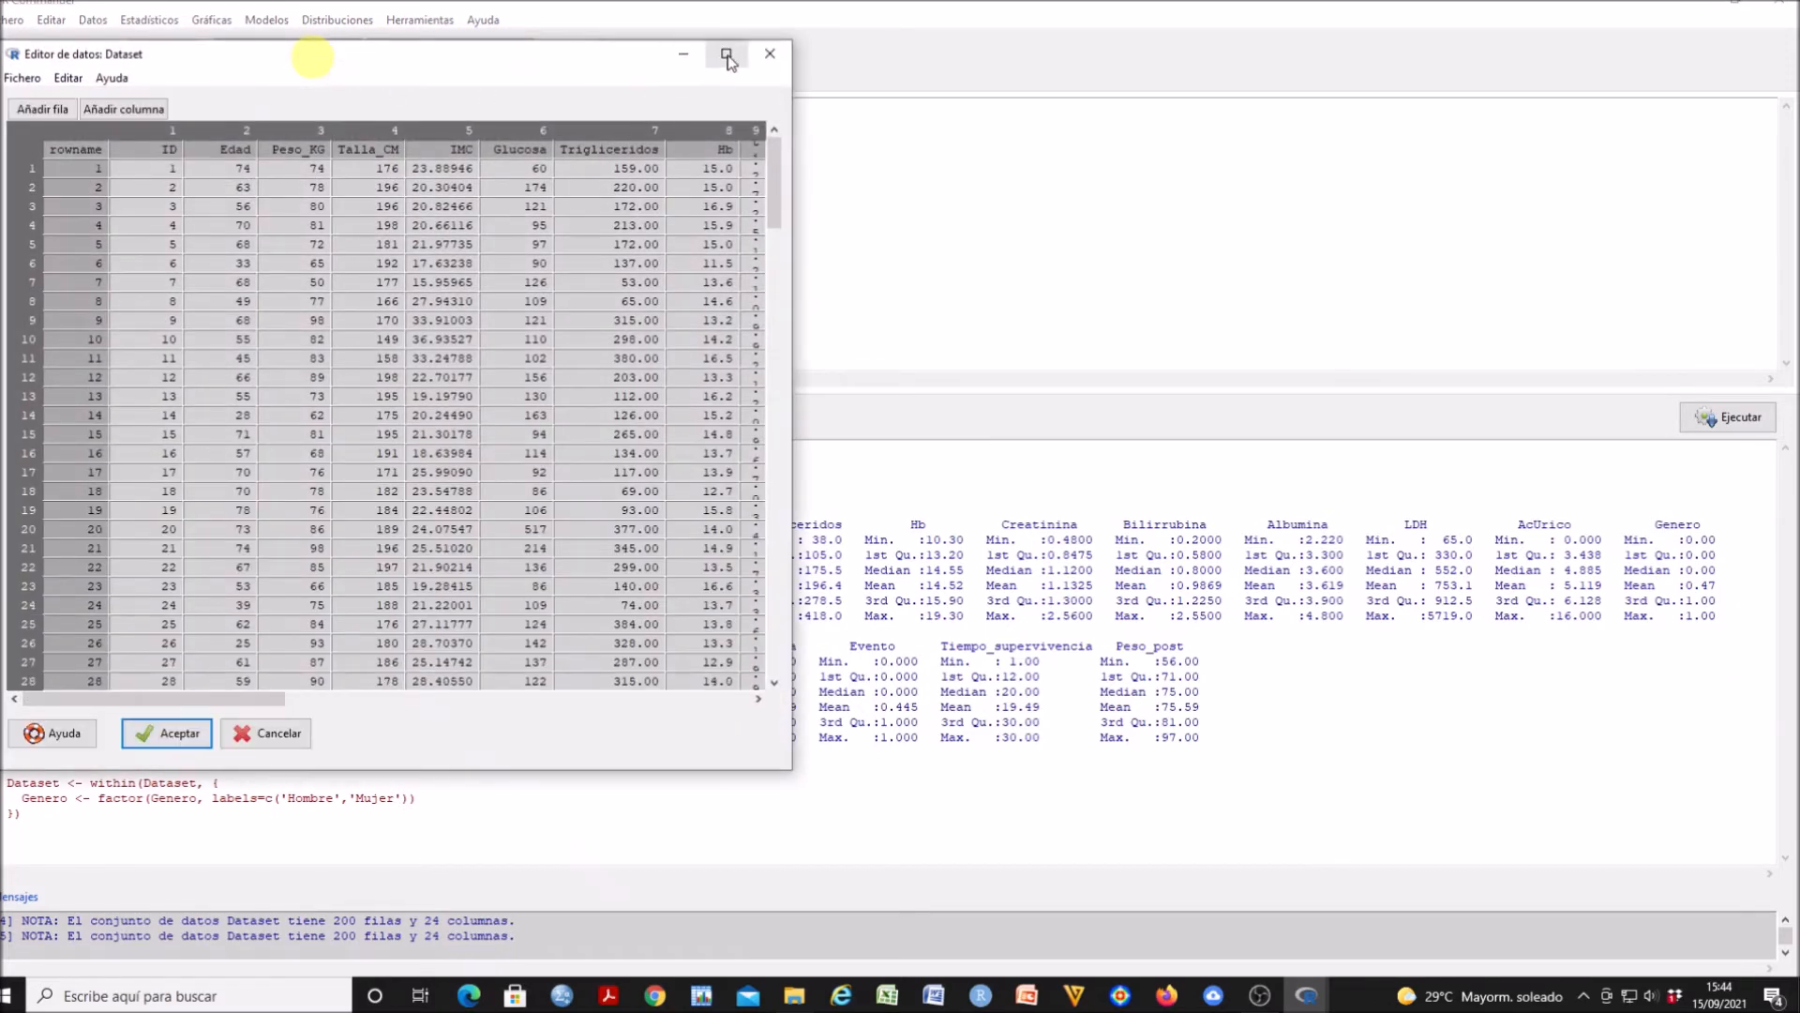
pyautogui.click(723, 52)
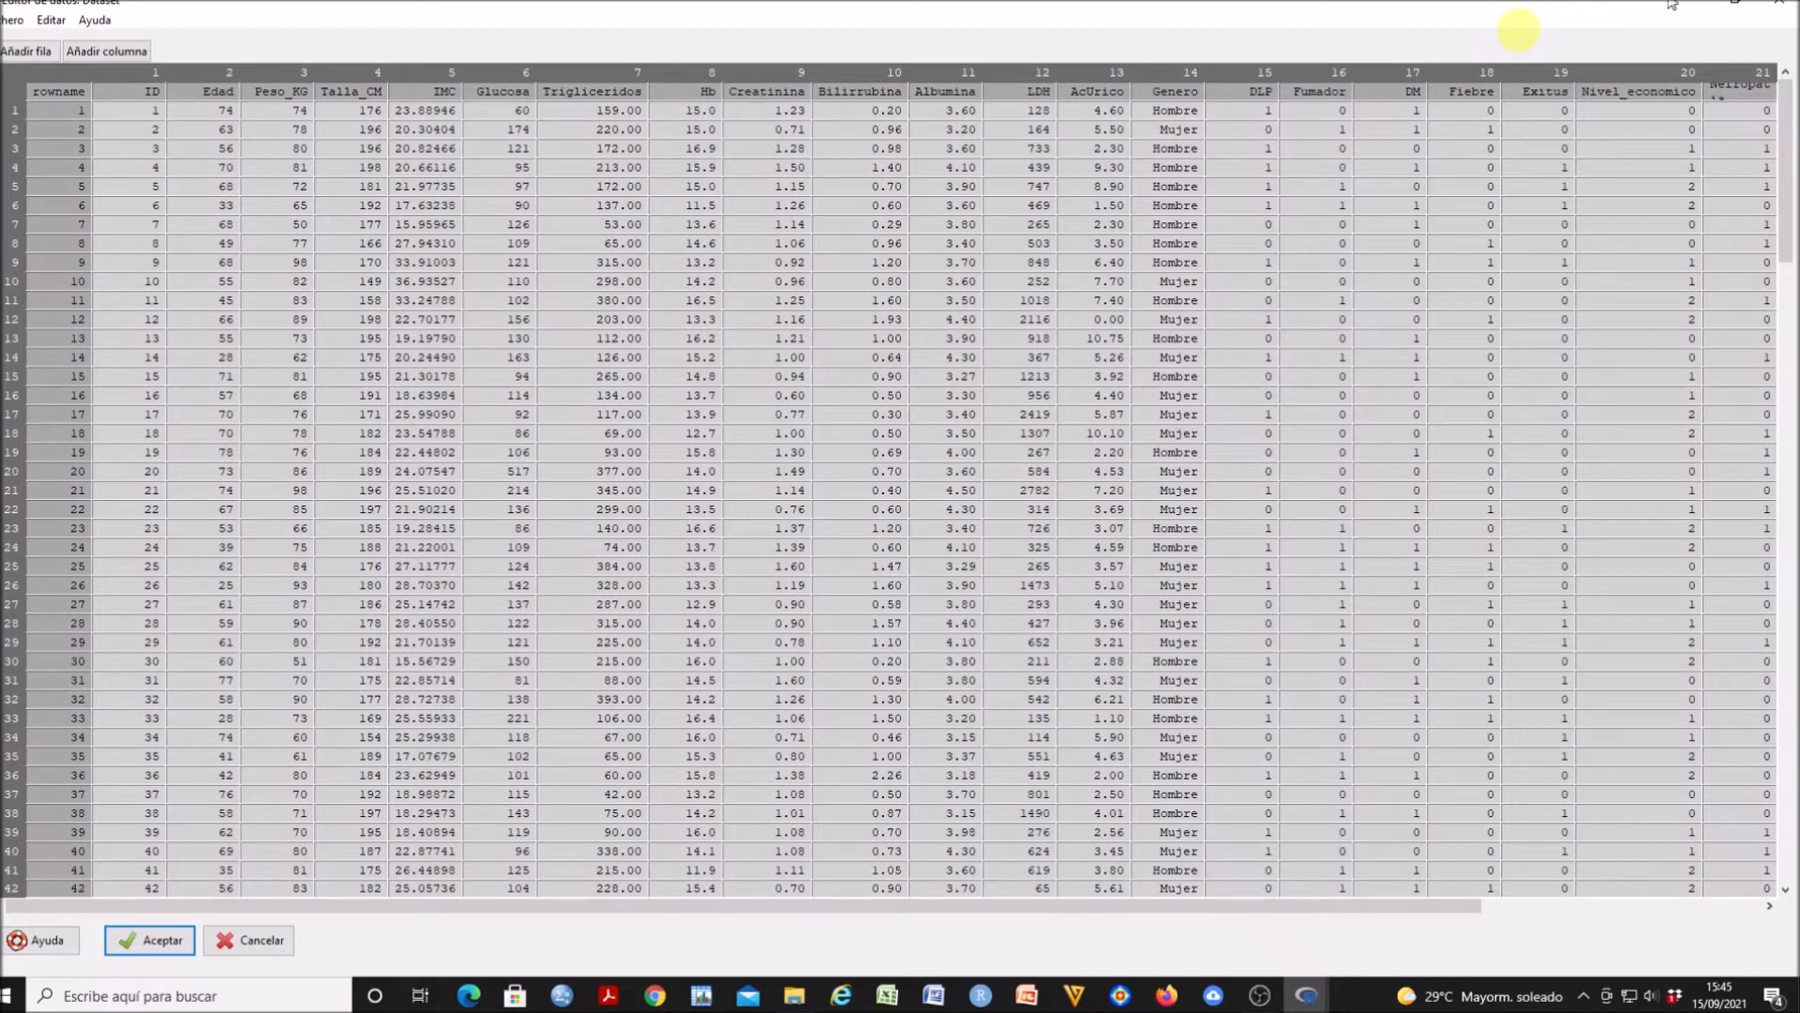
pyautogui.click(1779, 13)
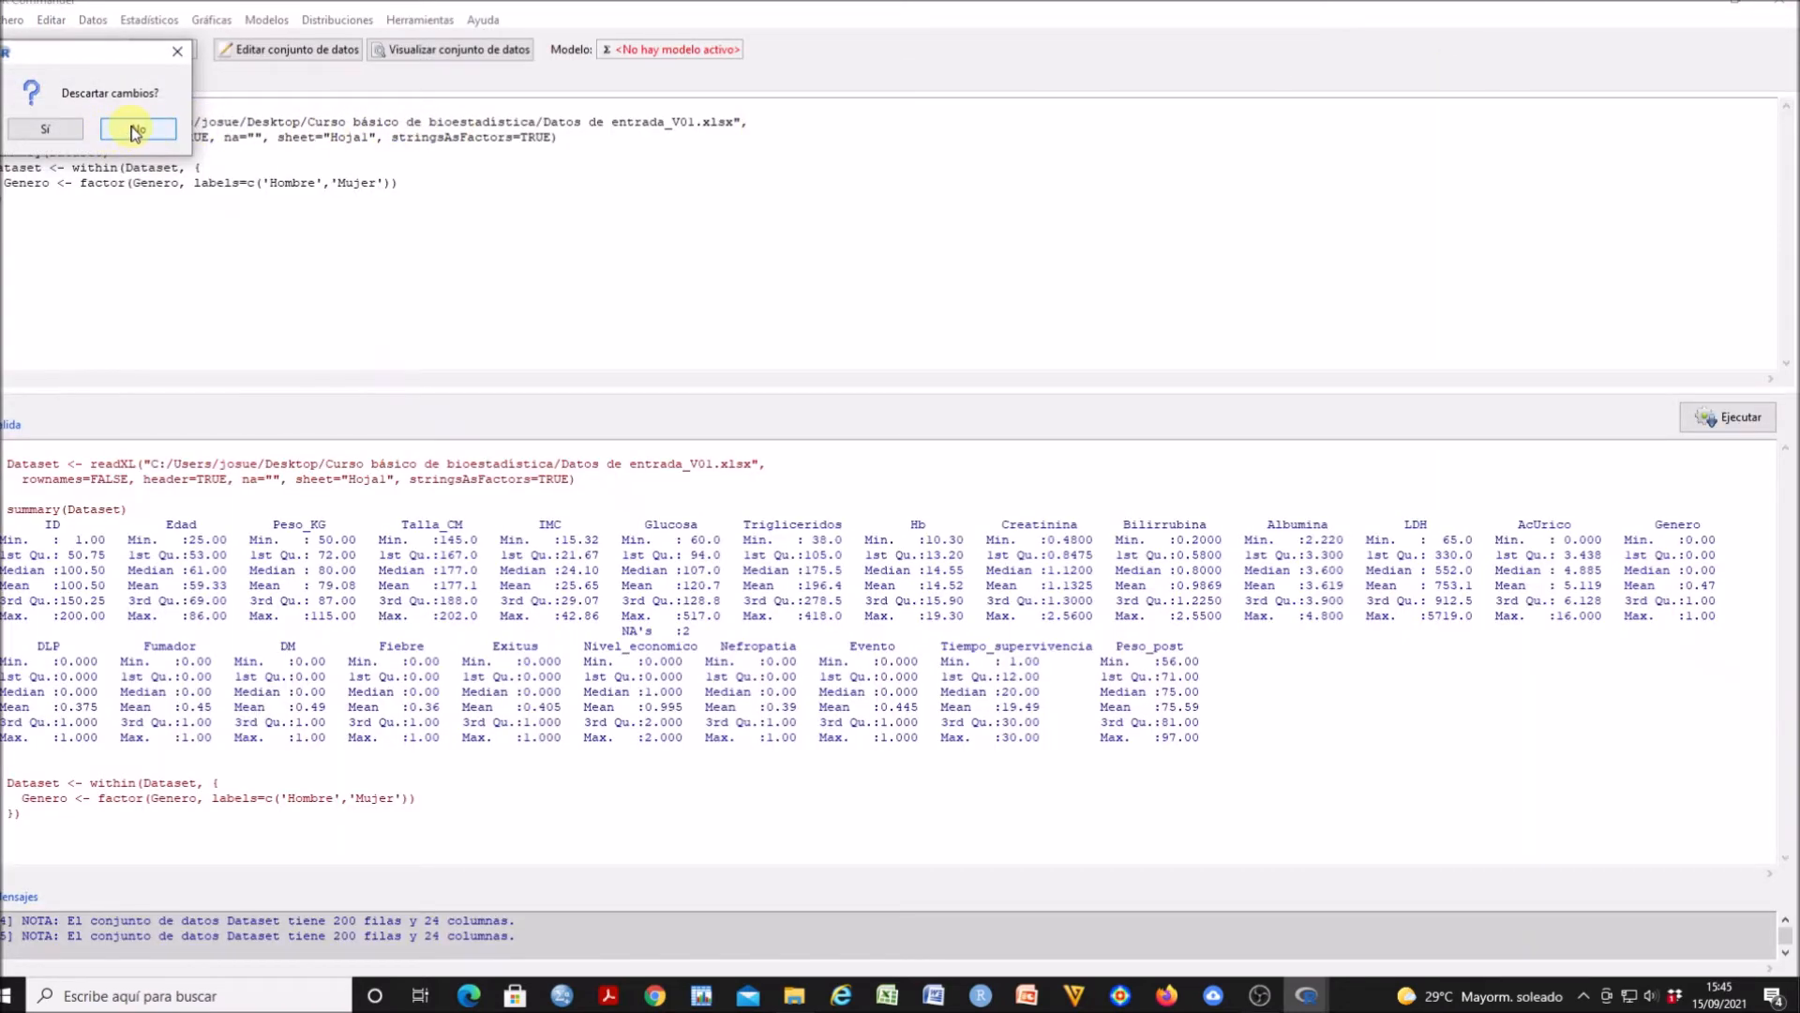
pyautogui.click(139, 131)
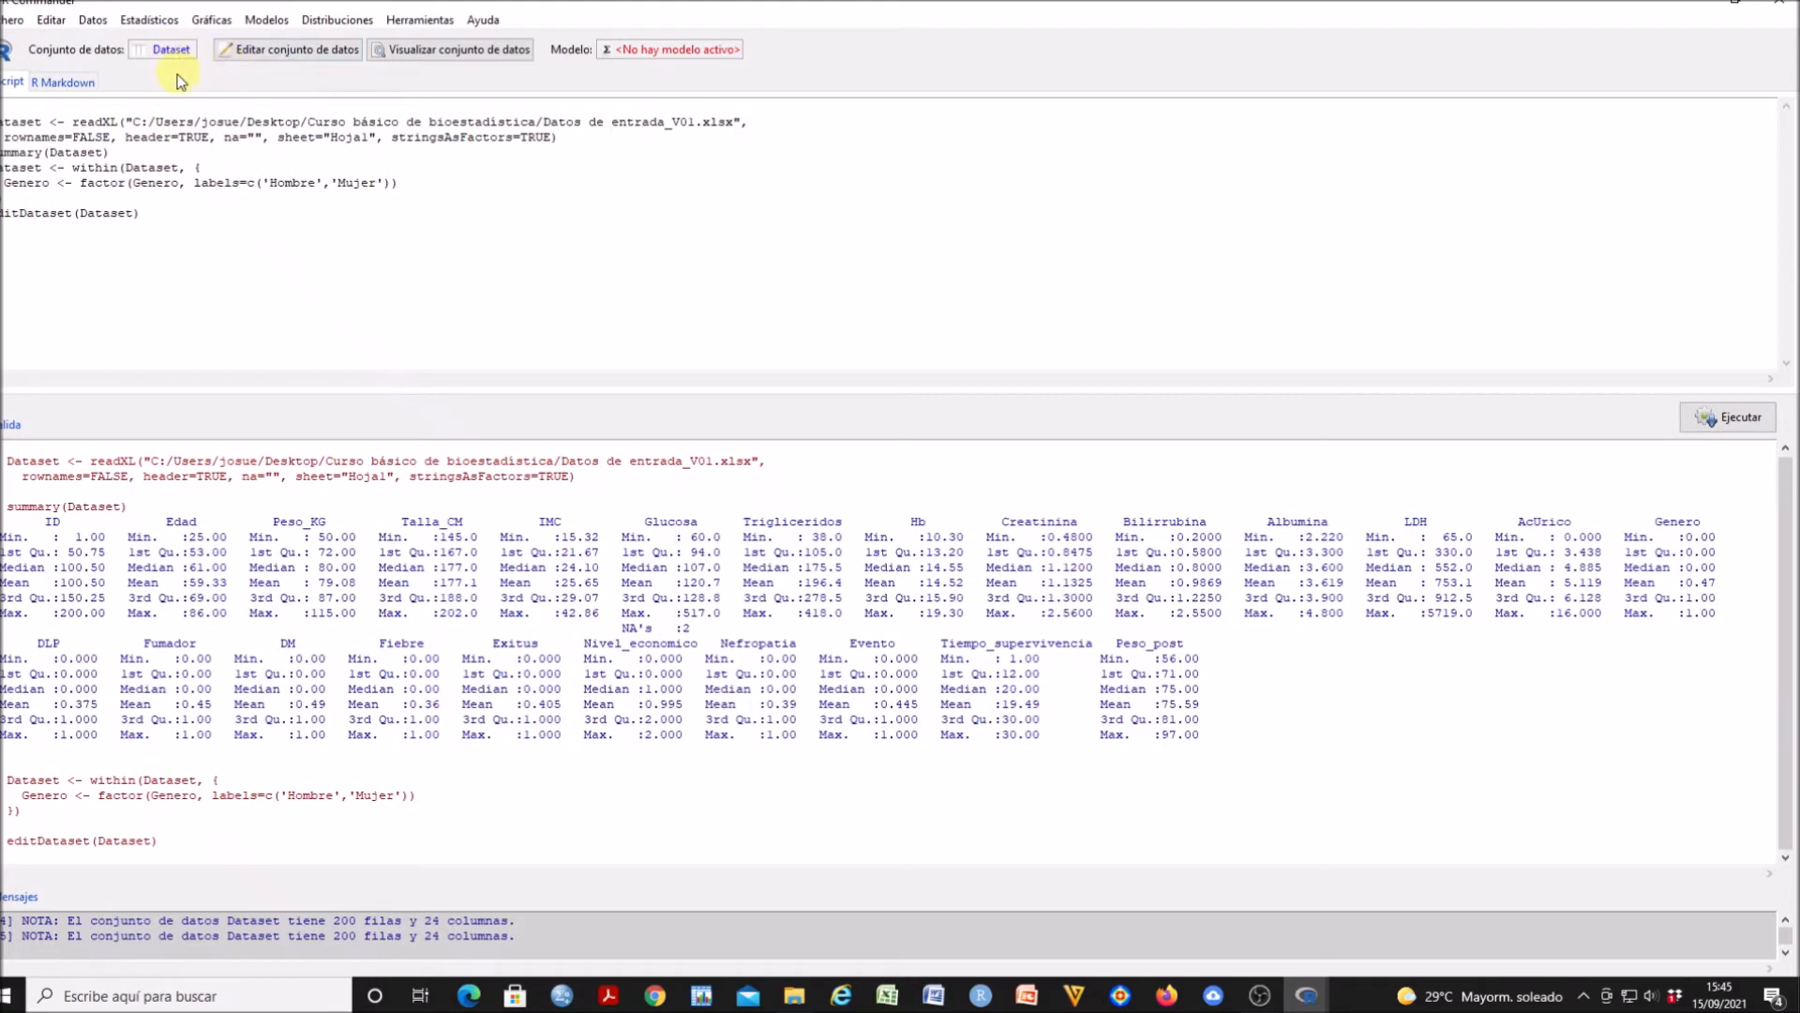
# Start another numeric-to-factor conversion with named levels and clear the default new name or prefix for multiple variables
pyautogui.click(94, 20)
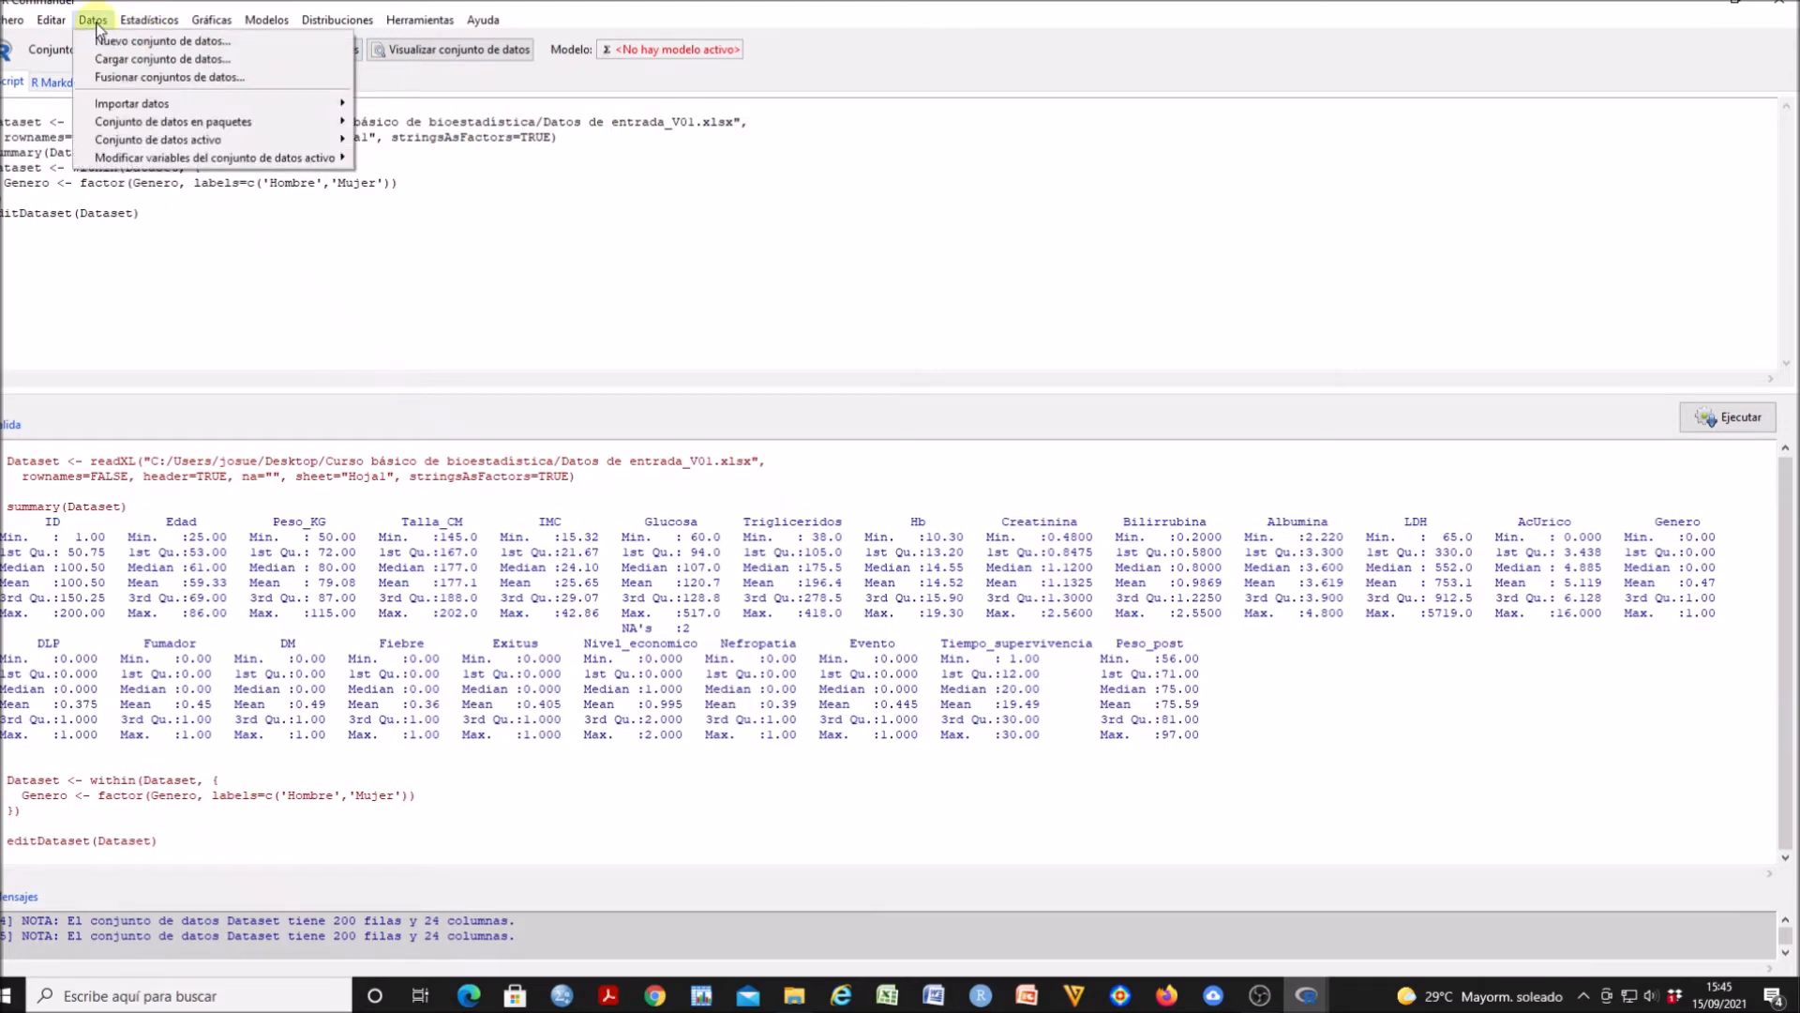
pyautogui.moveTo(225, 164)
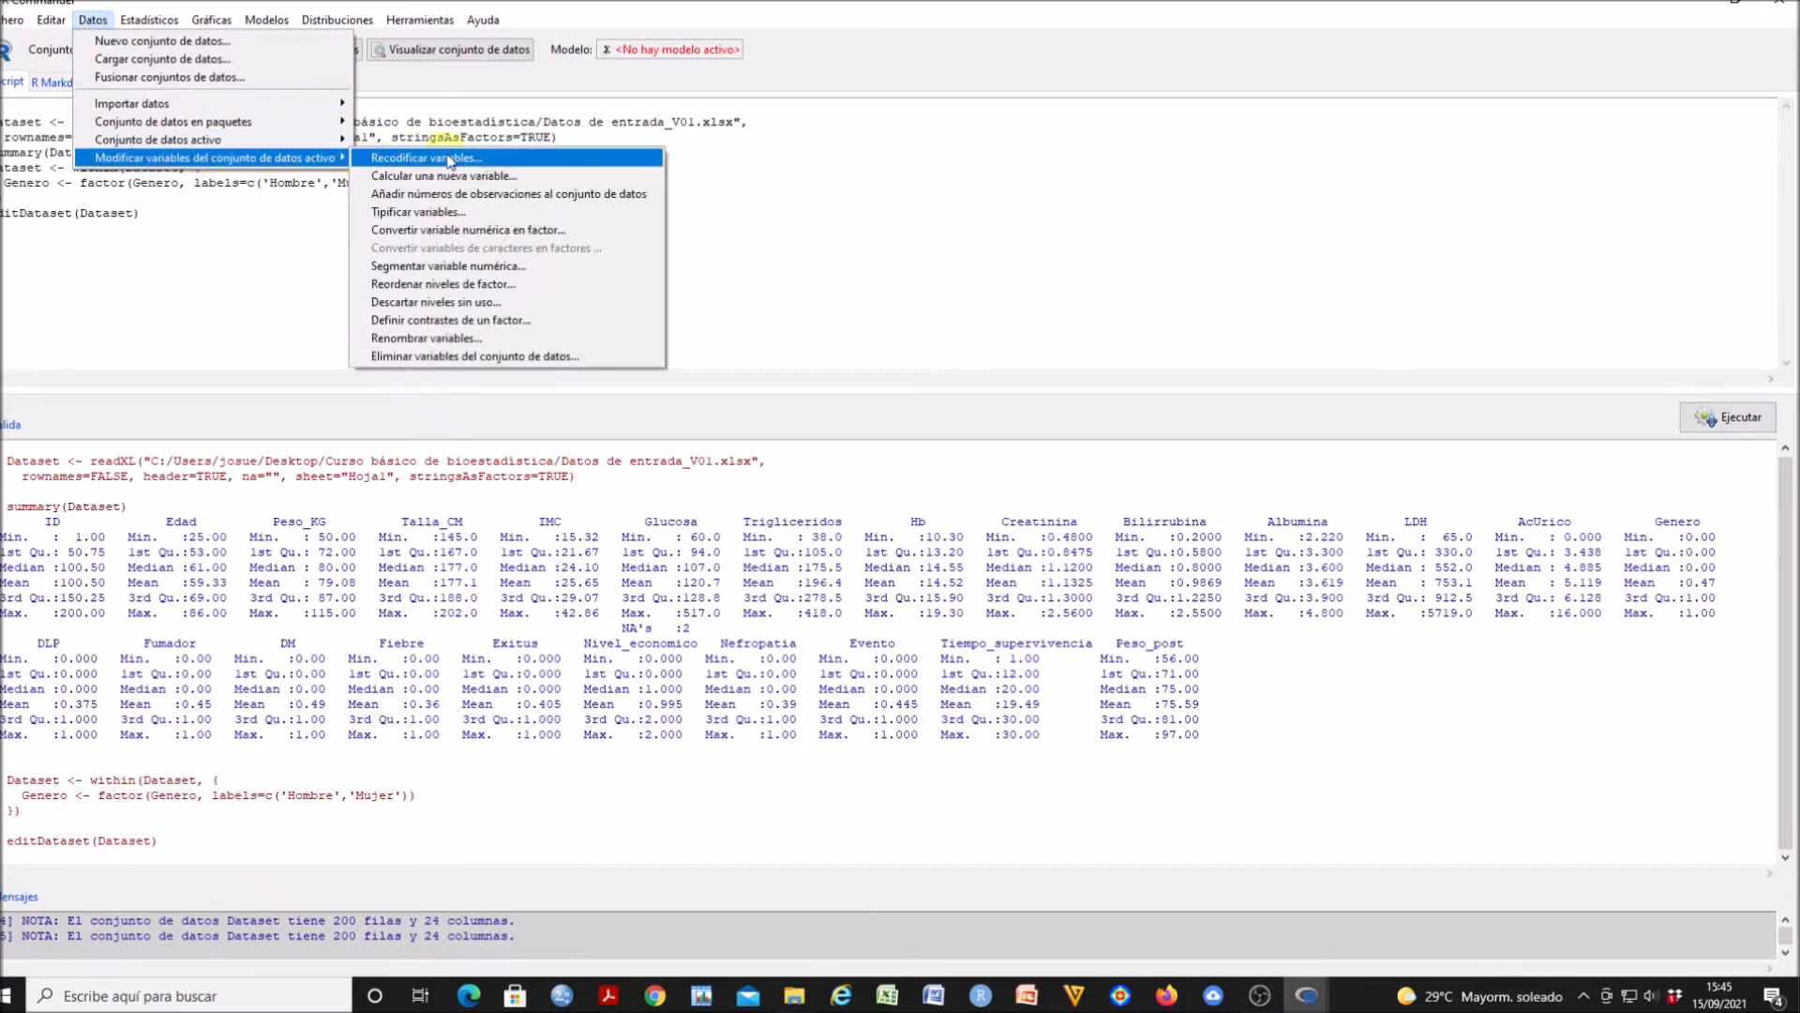
pyautogui.click(577, 229)
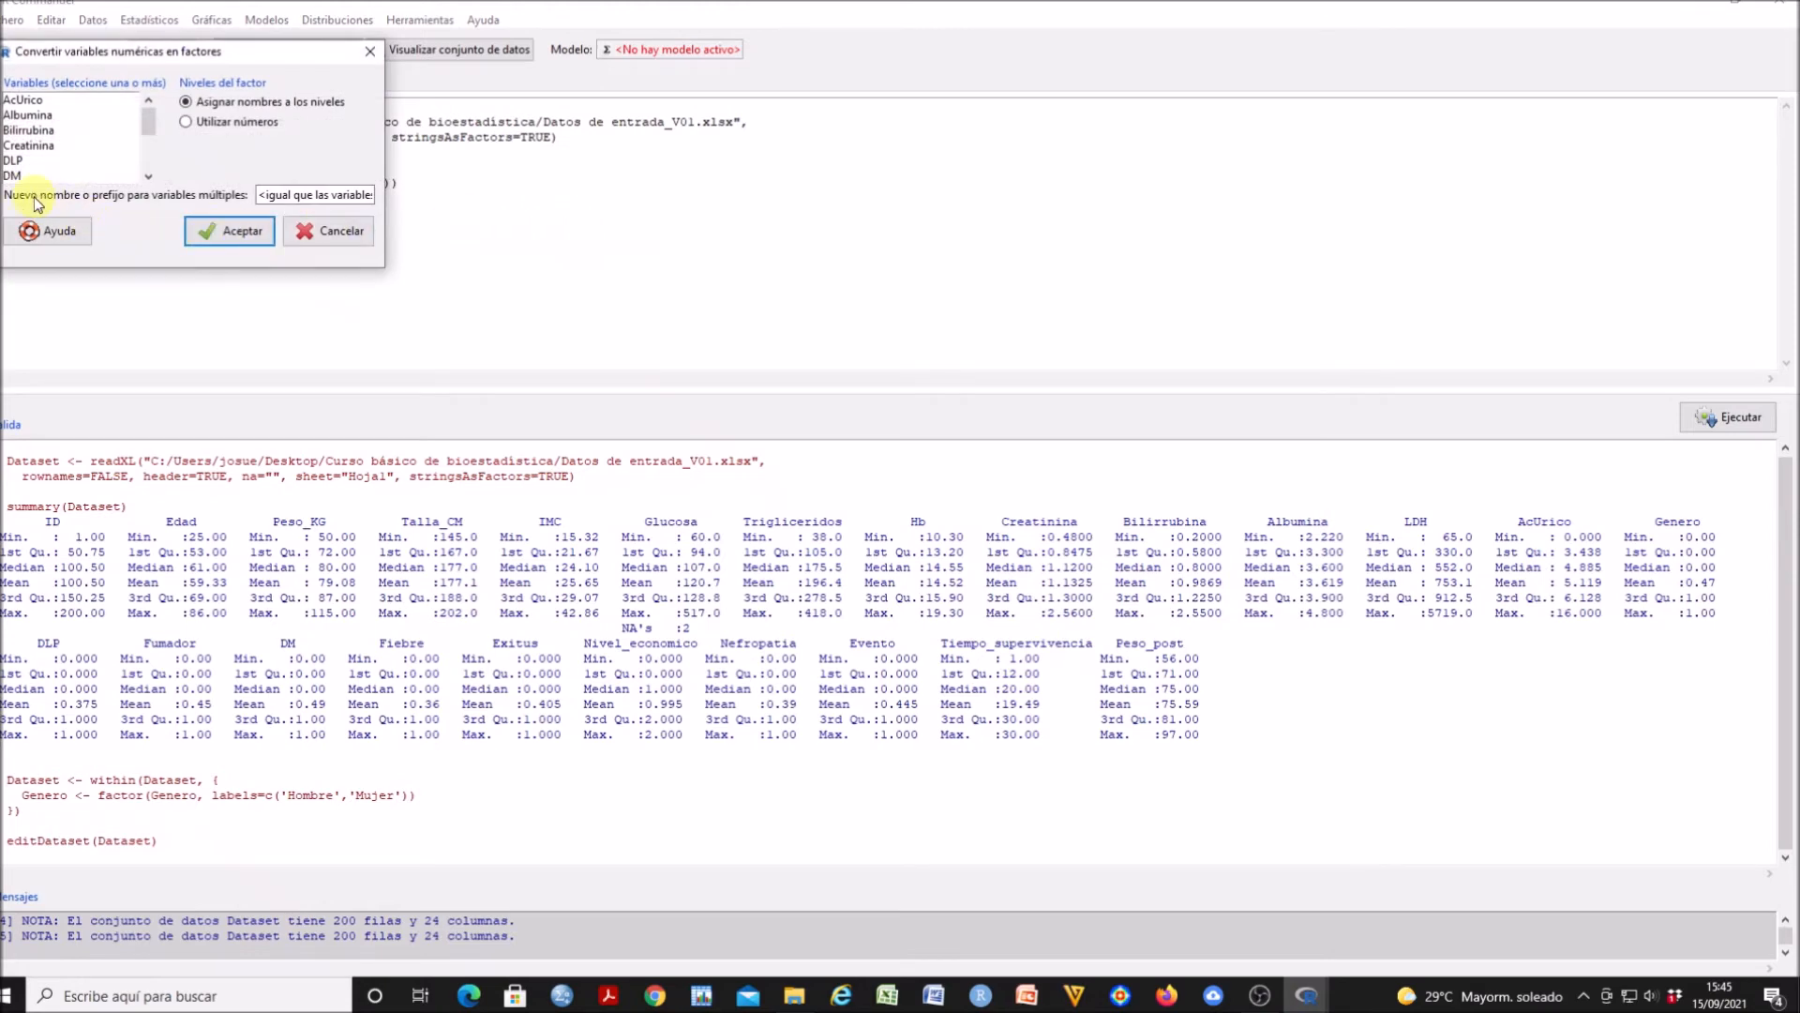
pyautogui.tripleClick(290, 196)
pyautogui.press('BackSpace')
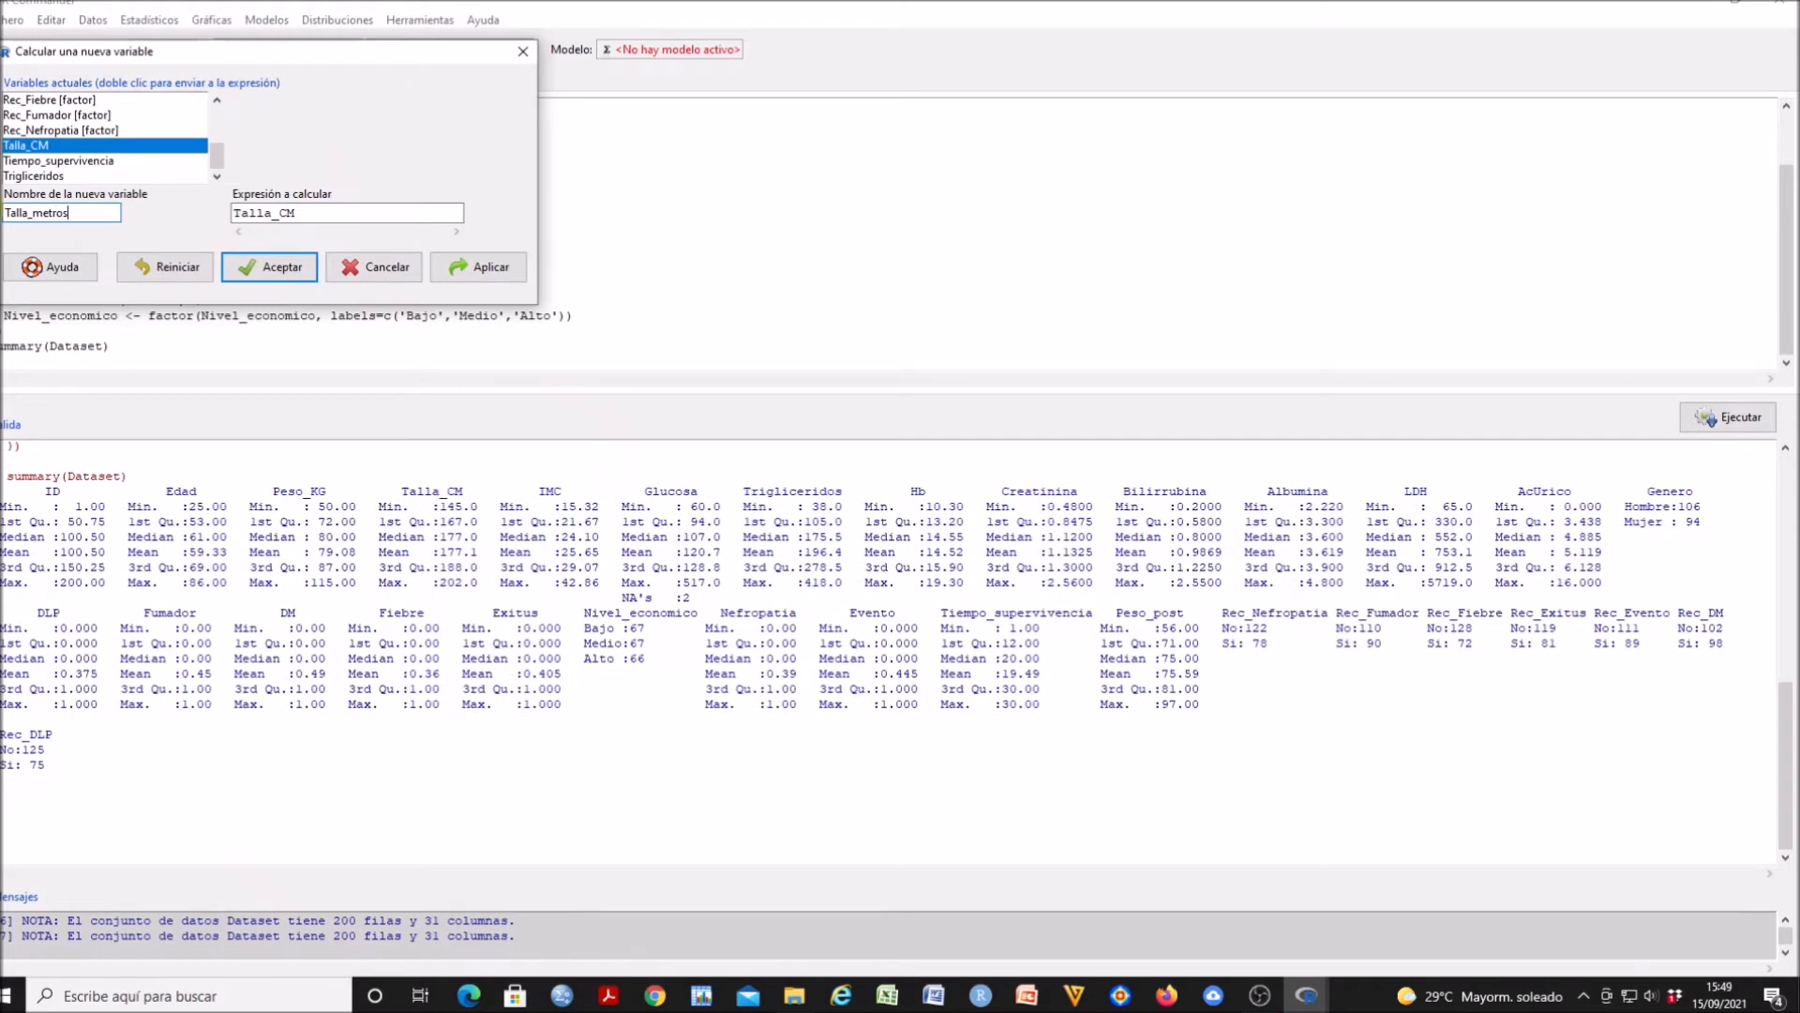
# Compute the new variable Talla_metros with the expression Talla_CM/100
pyautogui.moveTo(296, 213); pyautogui.dragTo(223, 223)
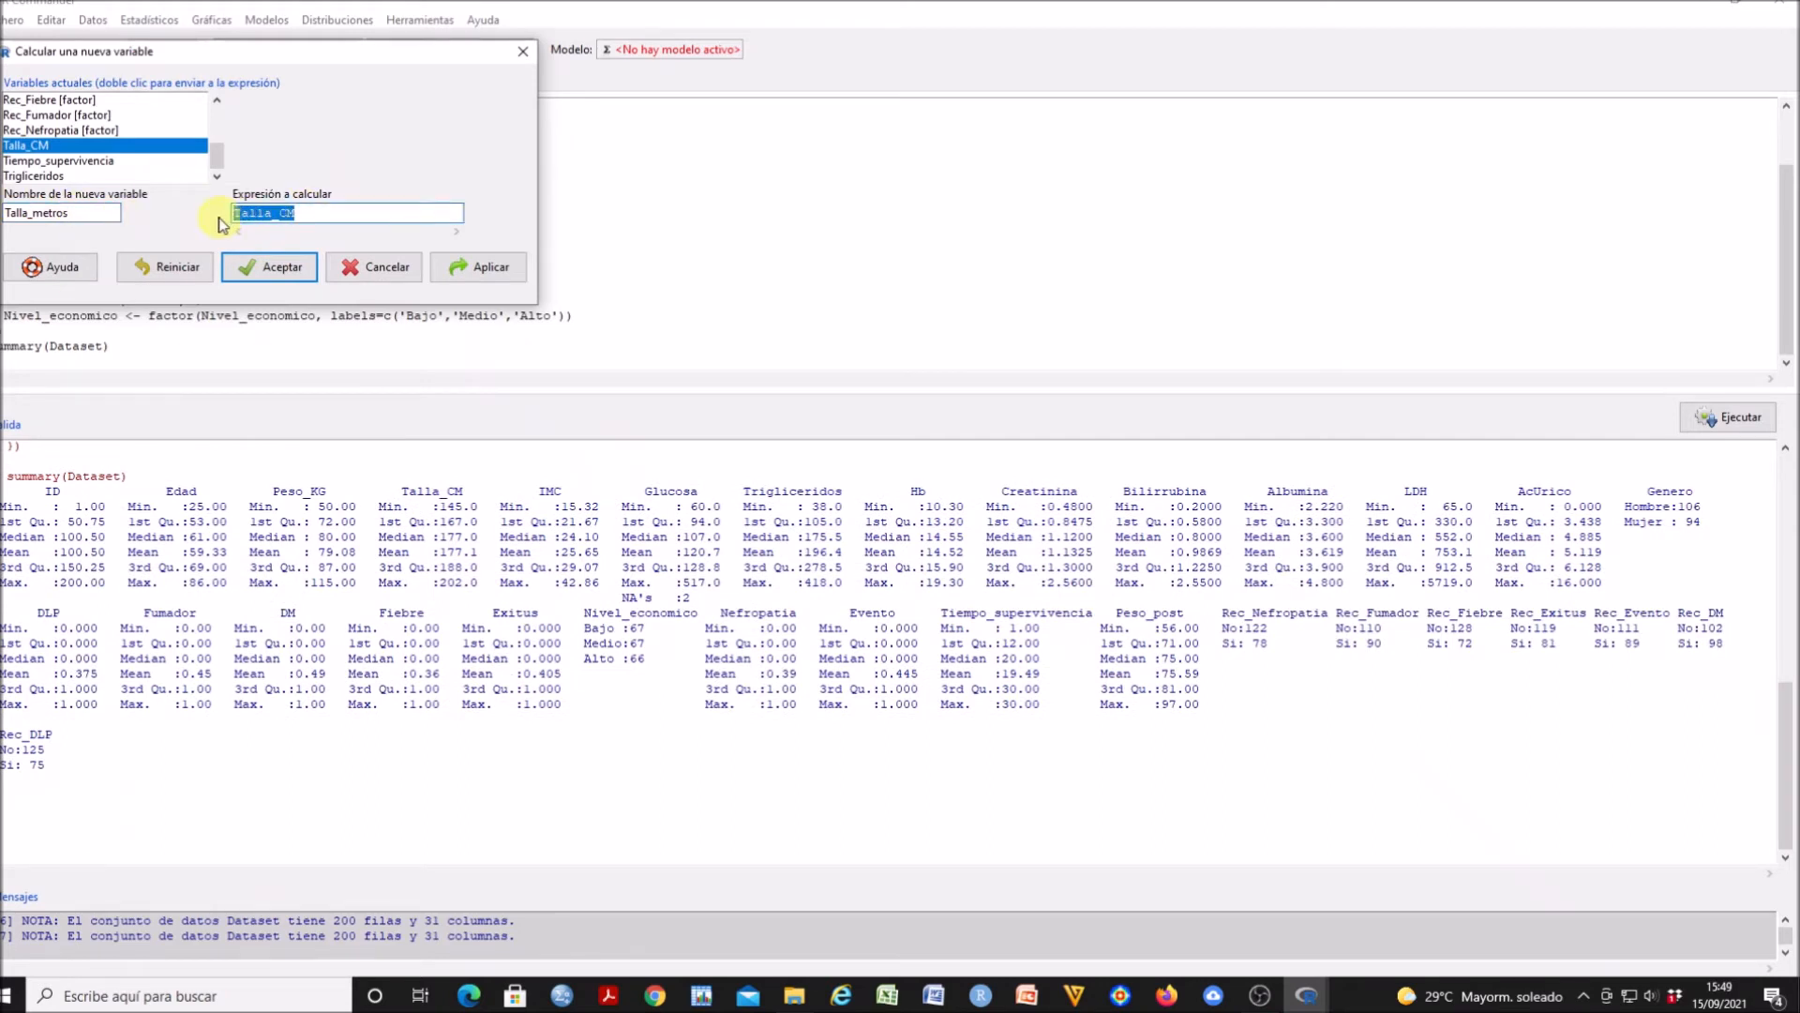
pyautogui.press('BackSpace')
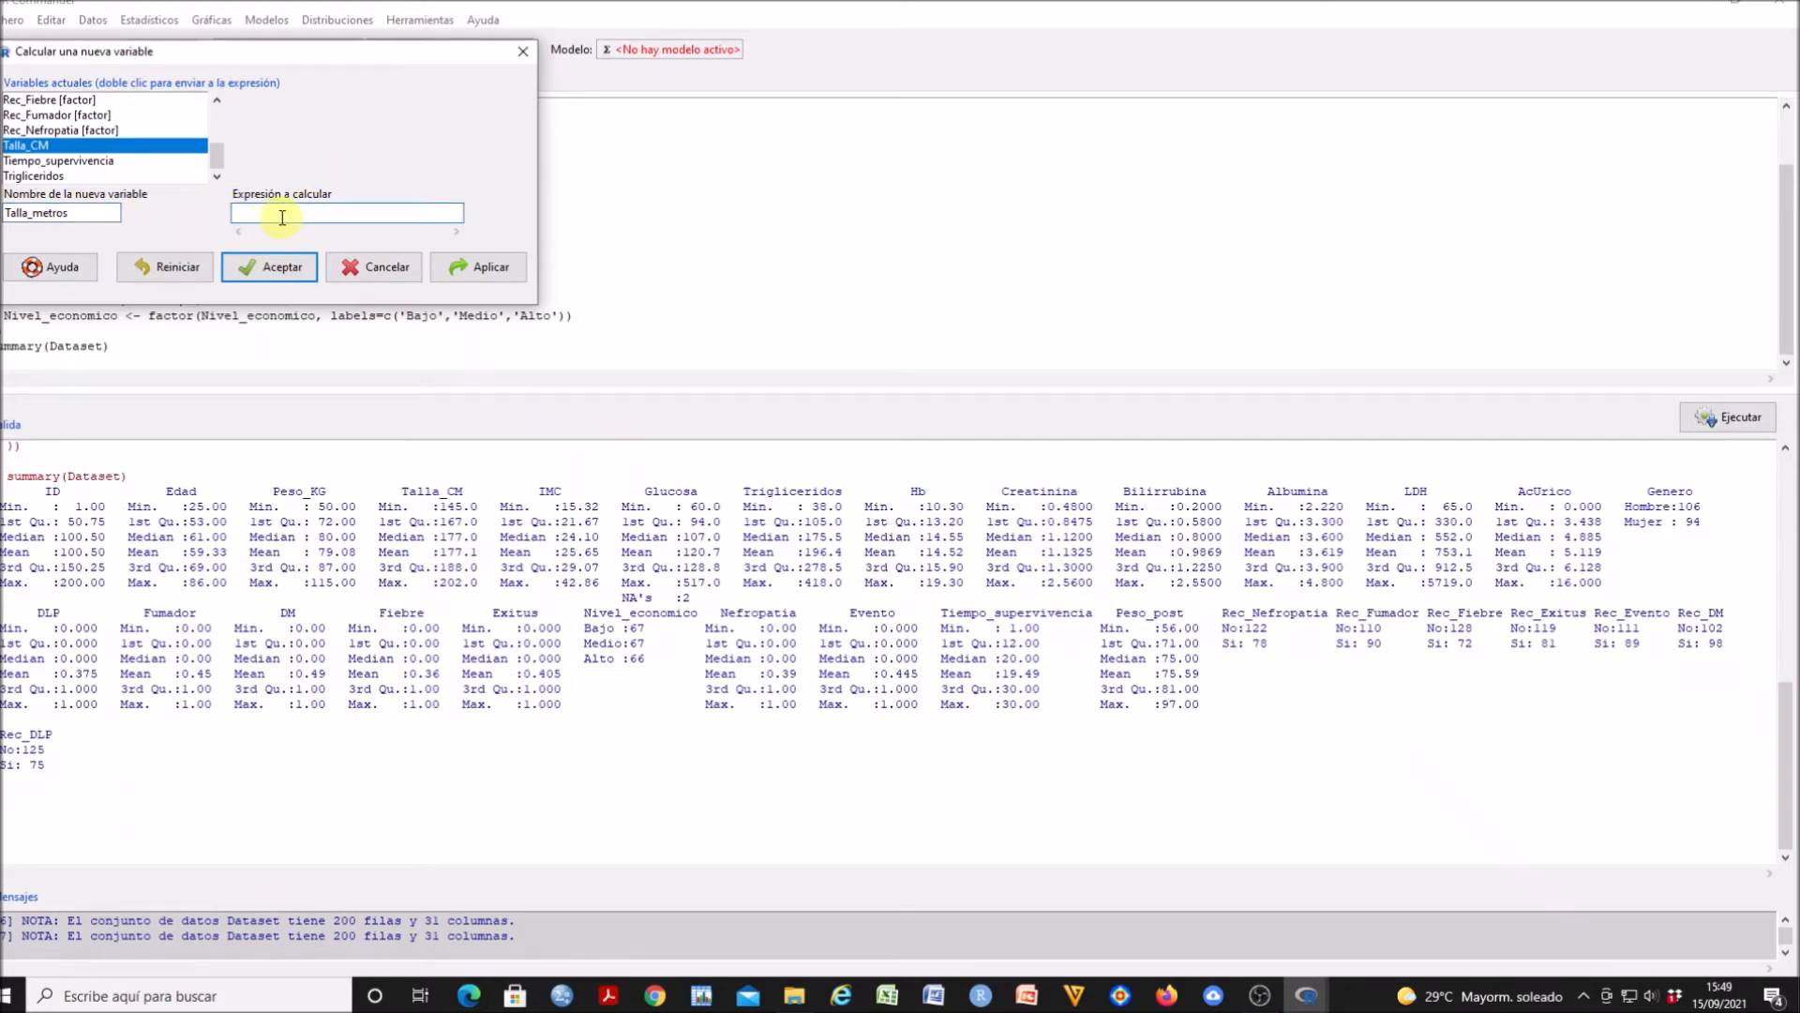
pyautogui.doubleClick(152, 146)
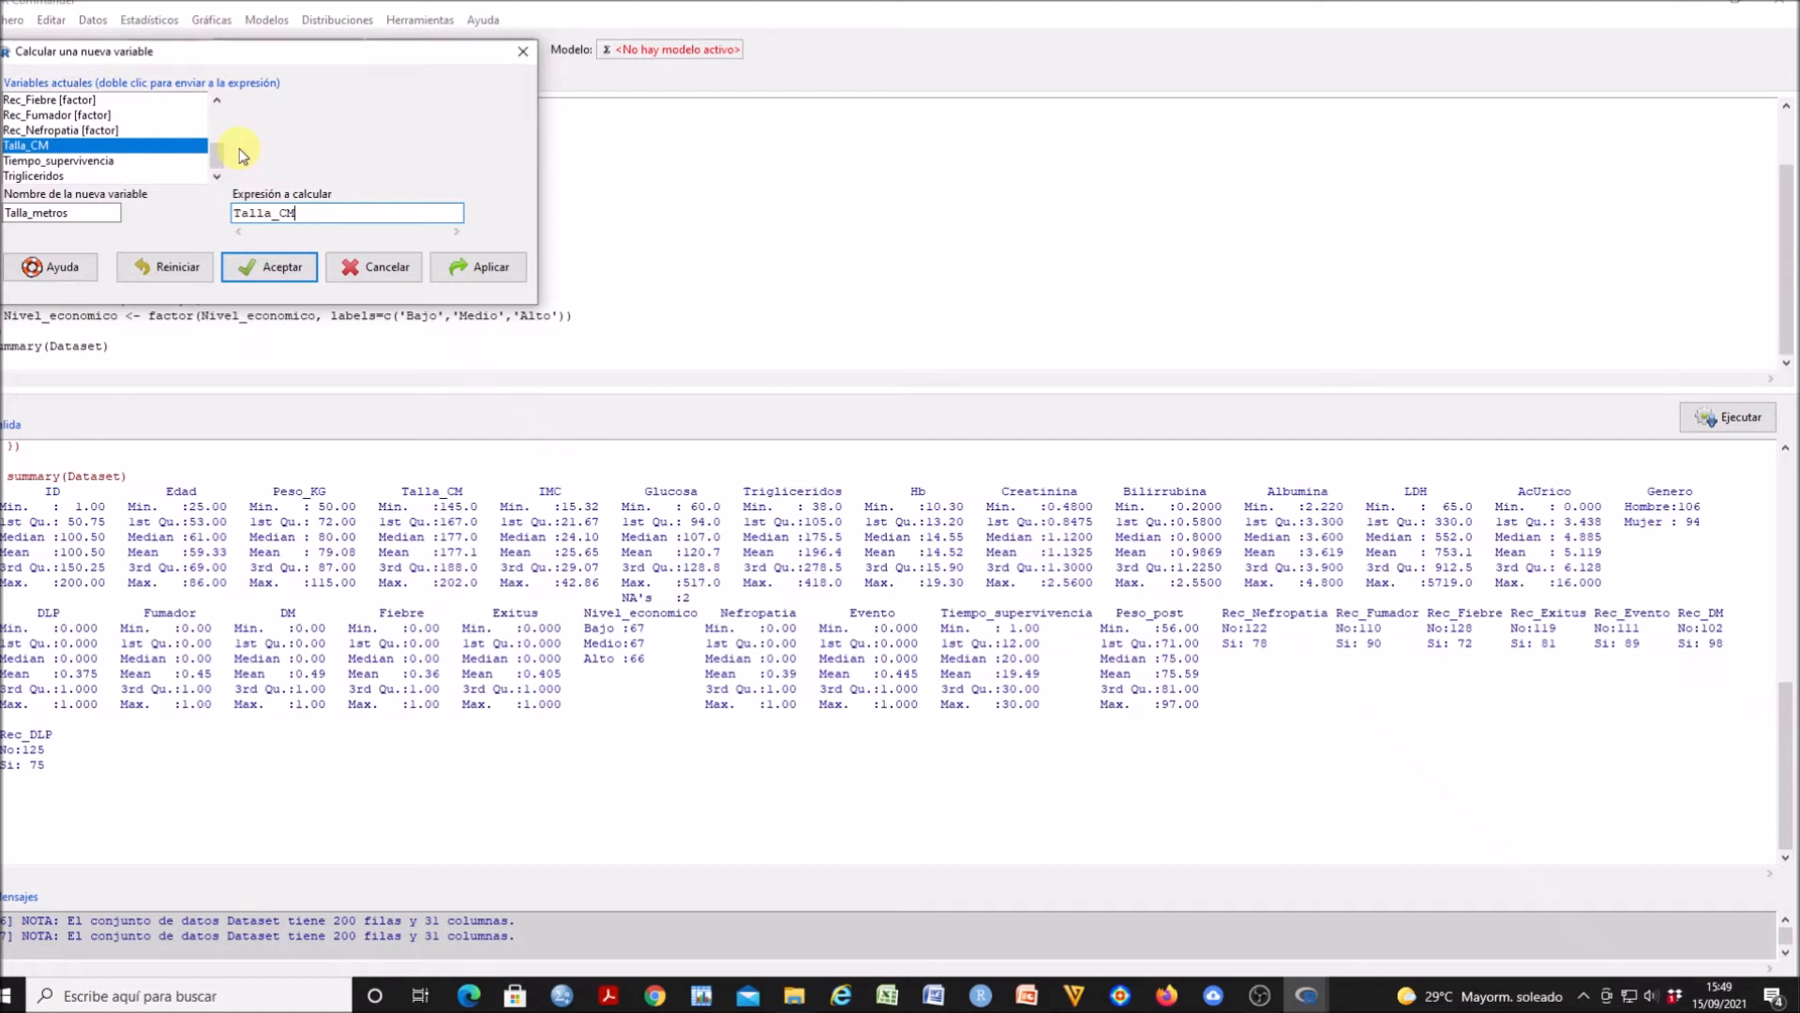
pyautogui.write('/100')
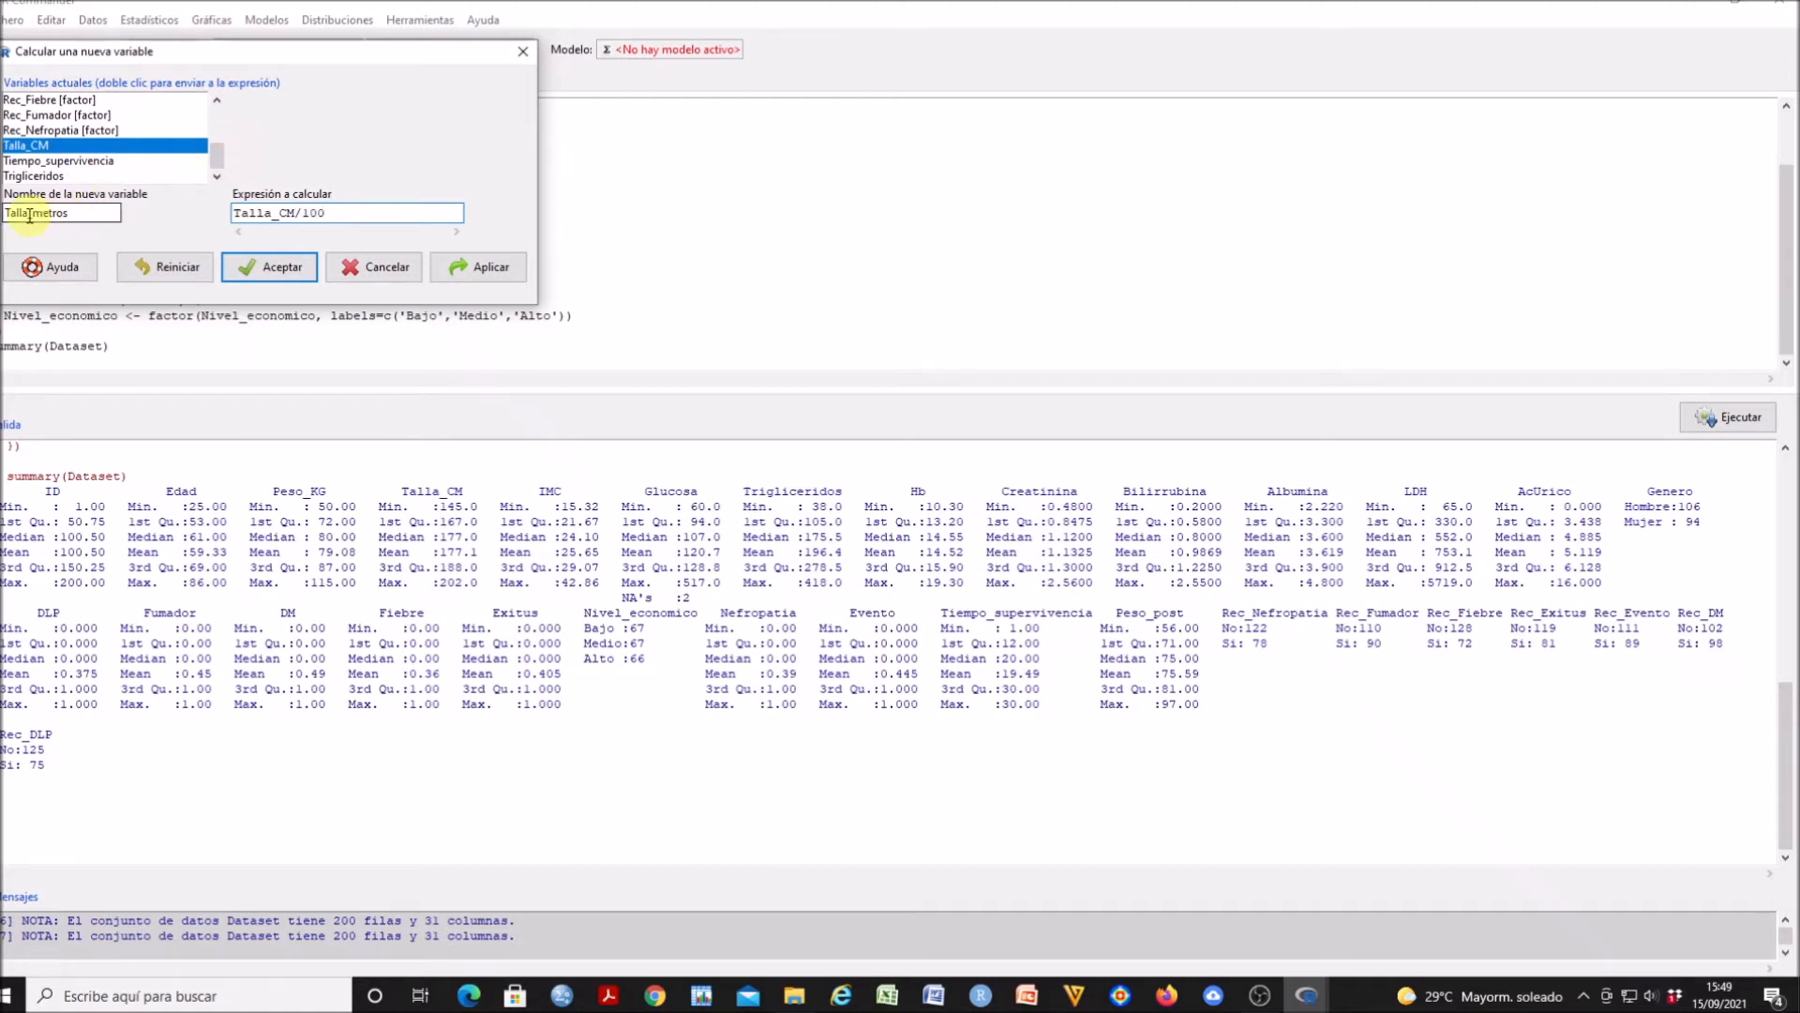
pyautogui.click(279, 270)
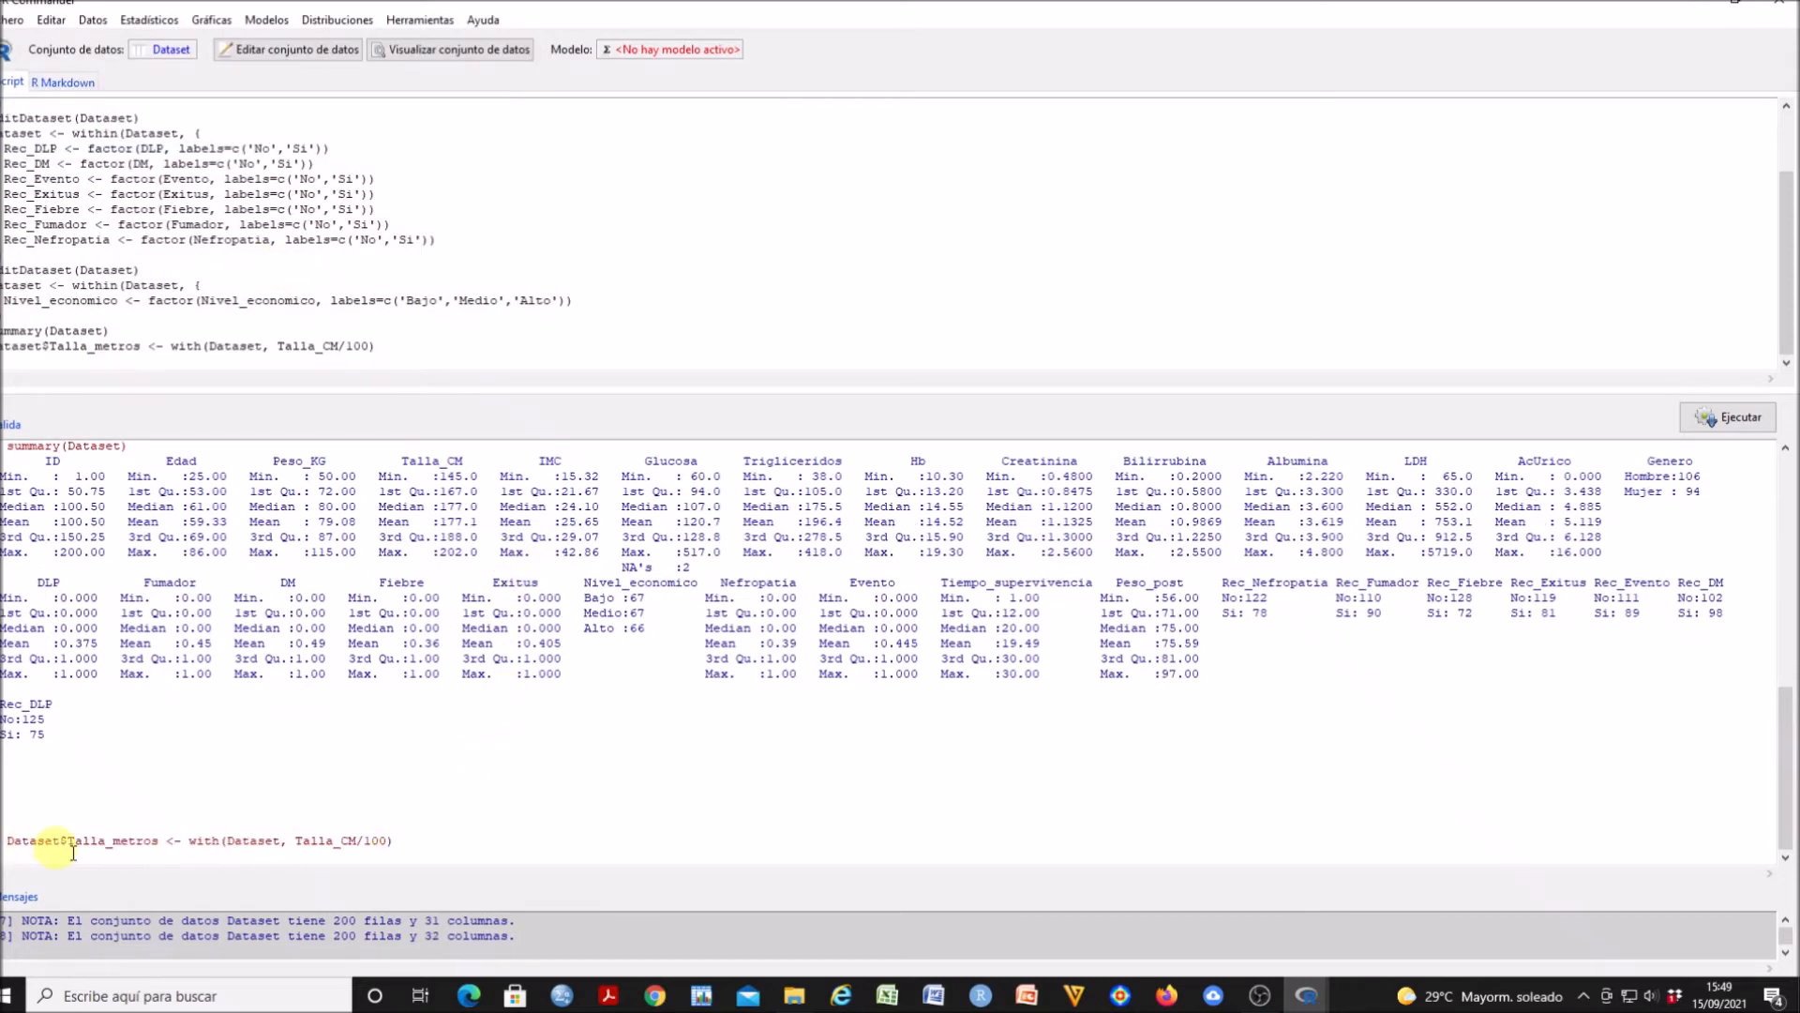
# Generate the active dataset's summary again with the new Talla_metros variable included, accepting all variables
pyautogui.click(149, 20)
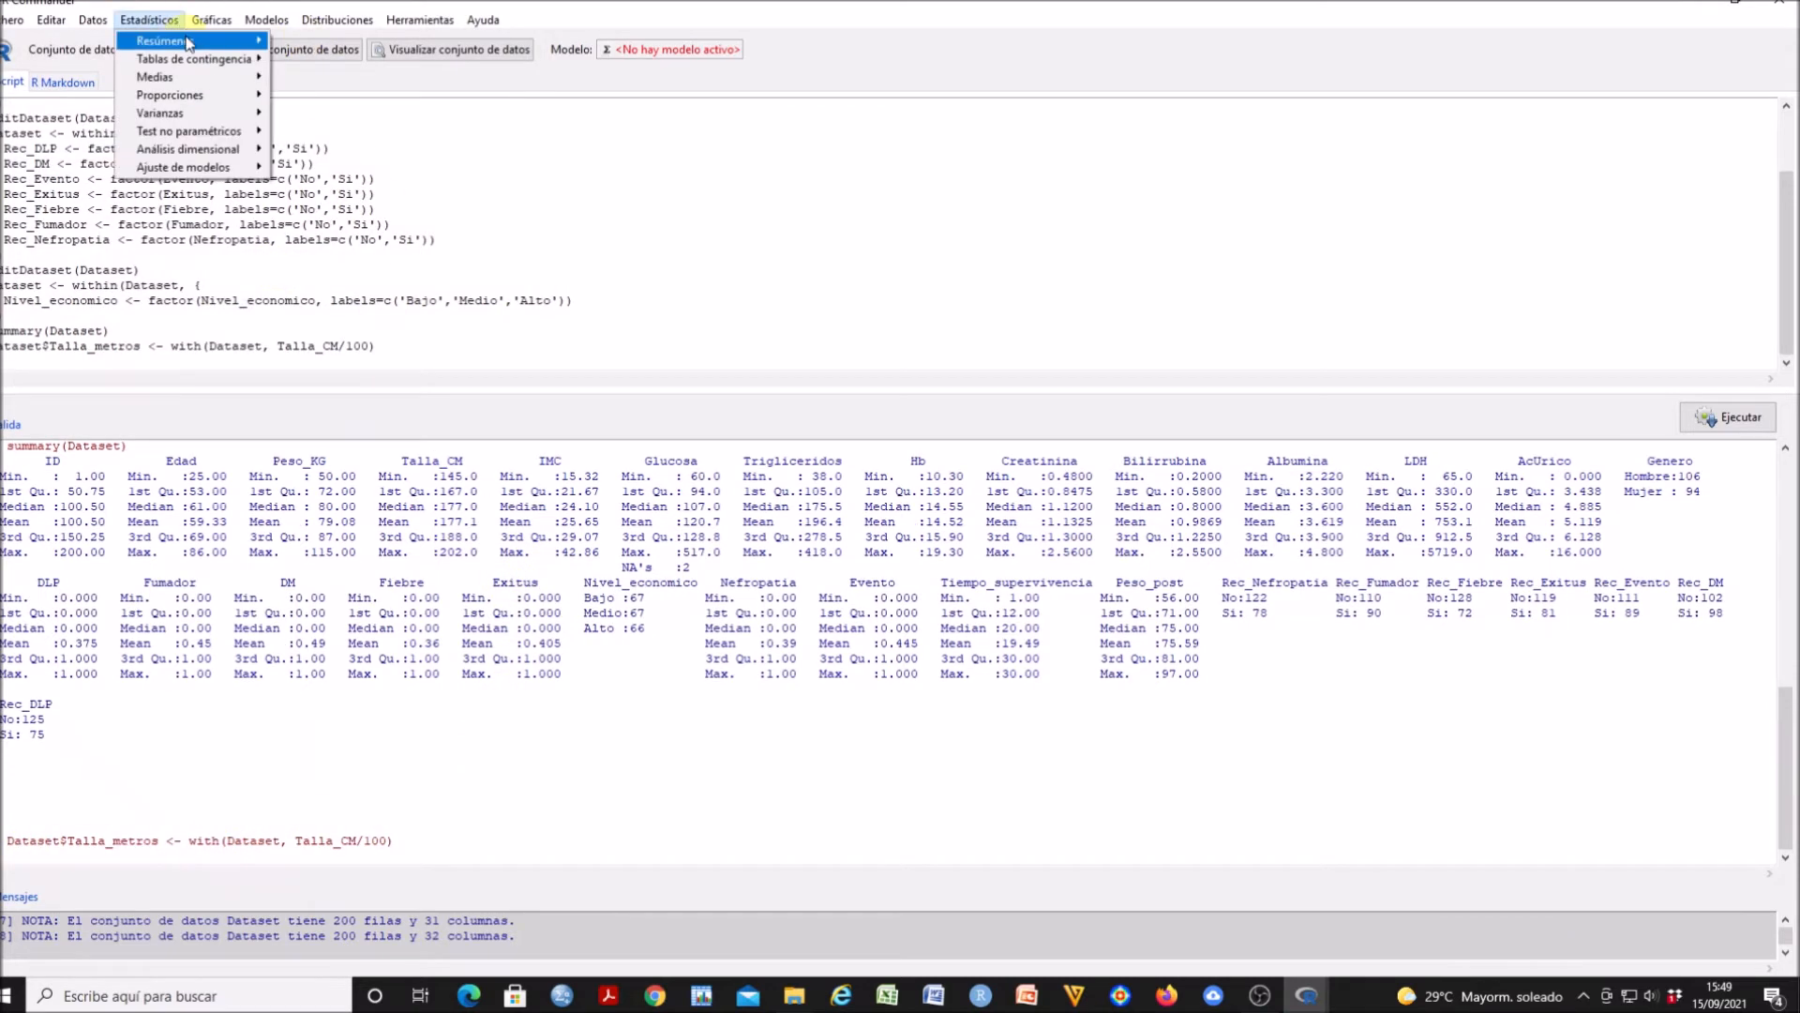
pyautogui.moveTo(192, 41)
pyautogui.click(320, 42)
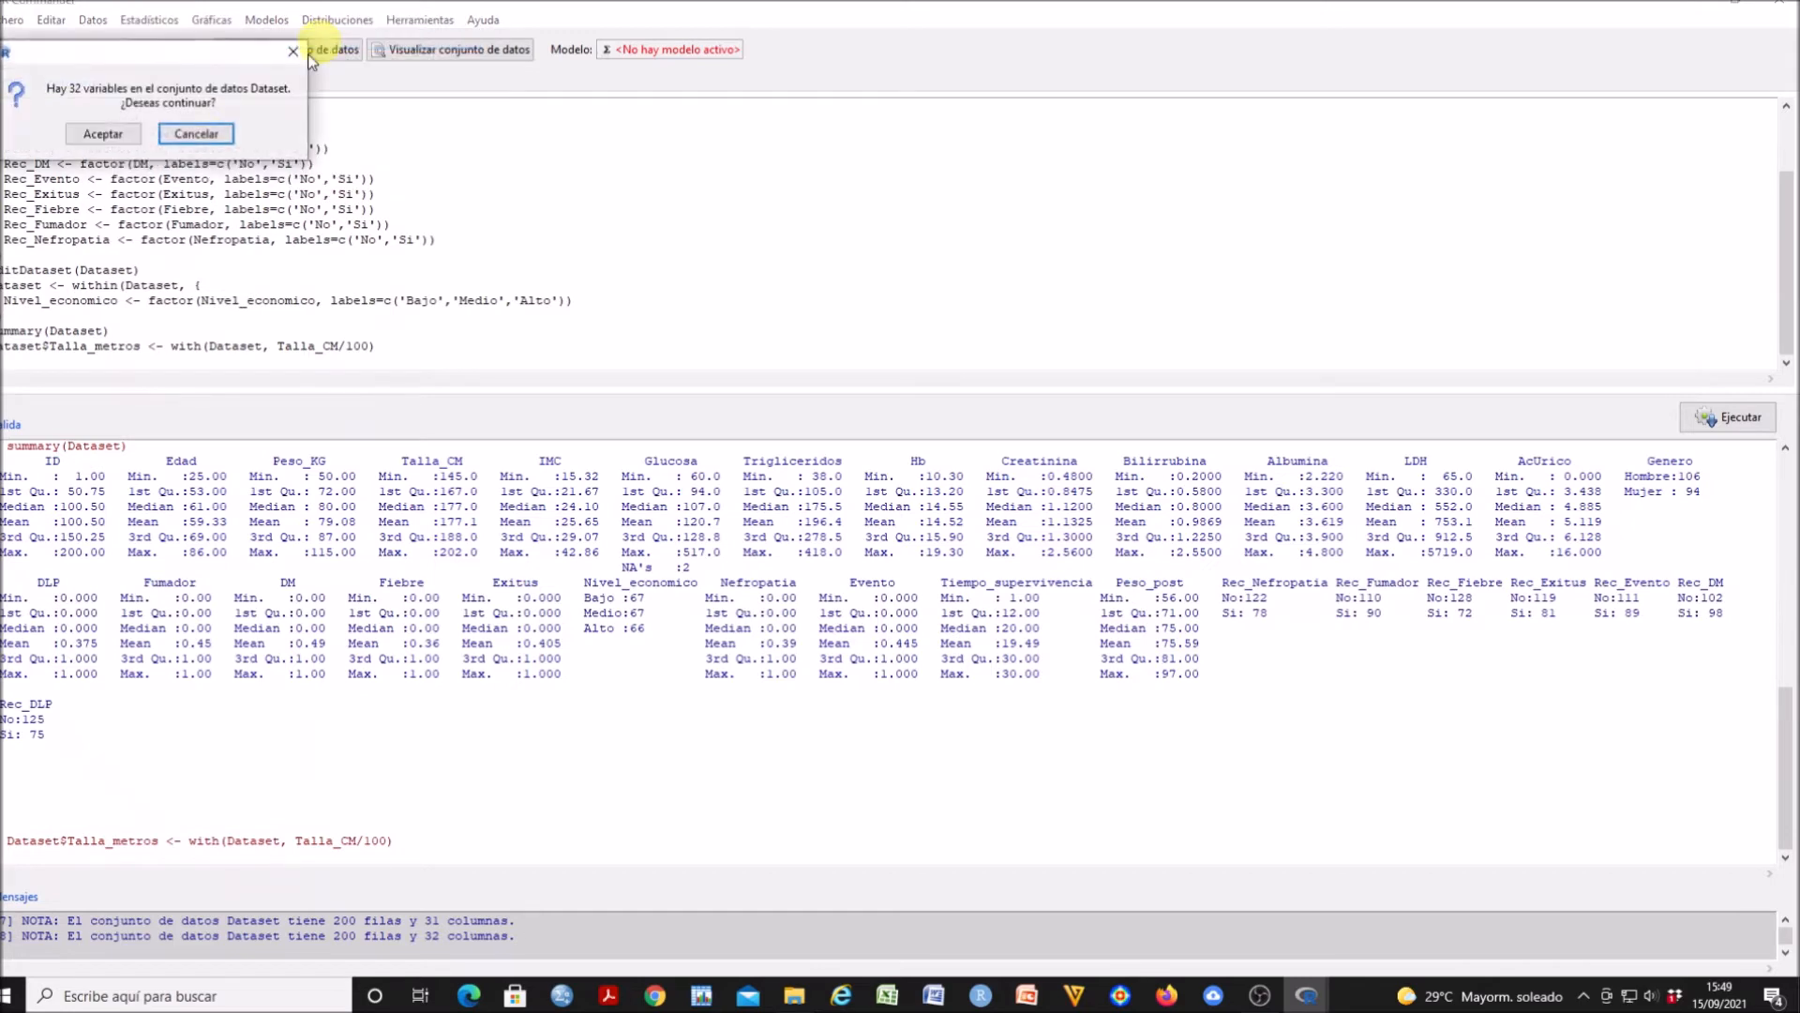
pyautogui.click(113, 133)
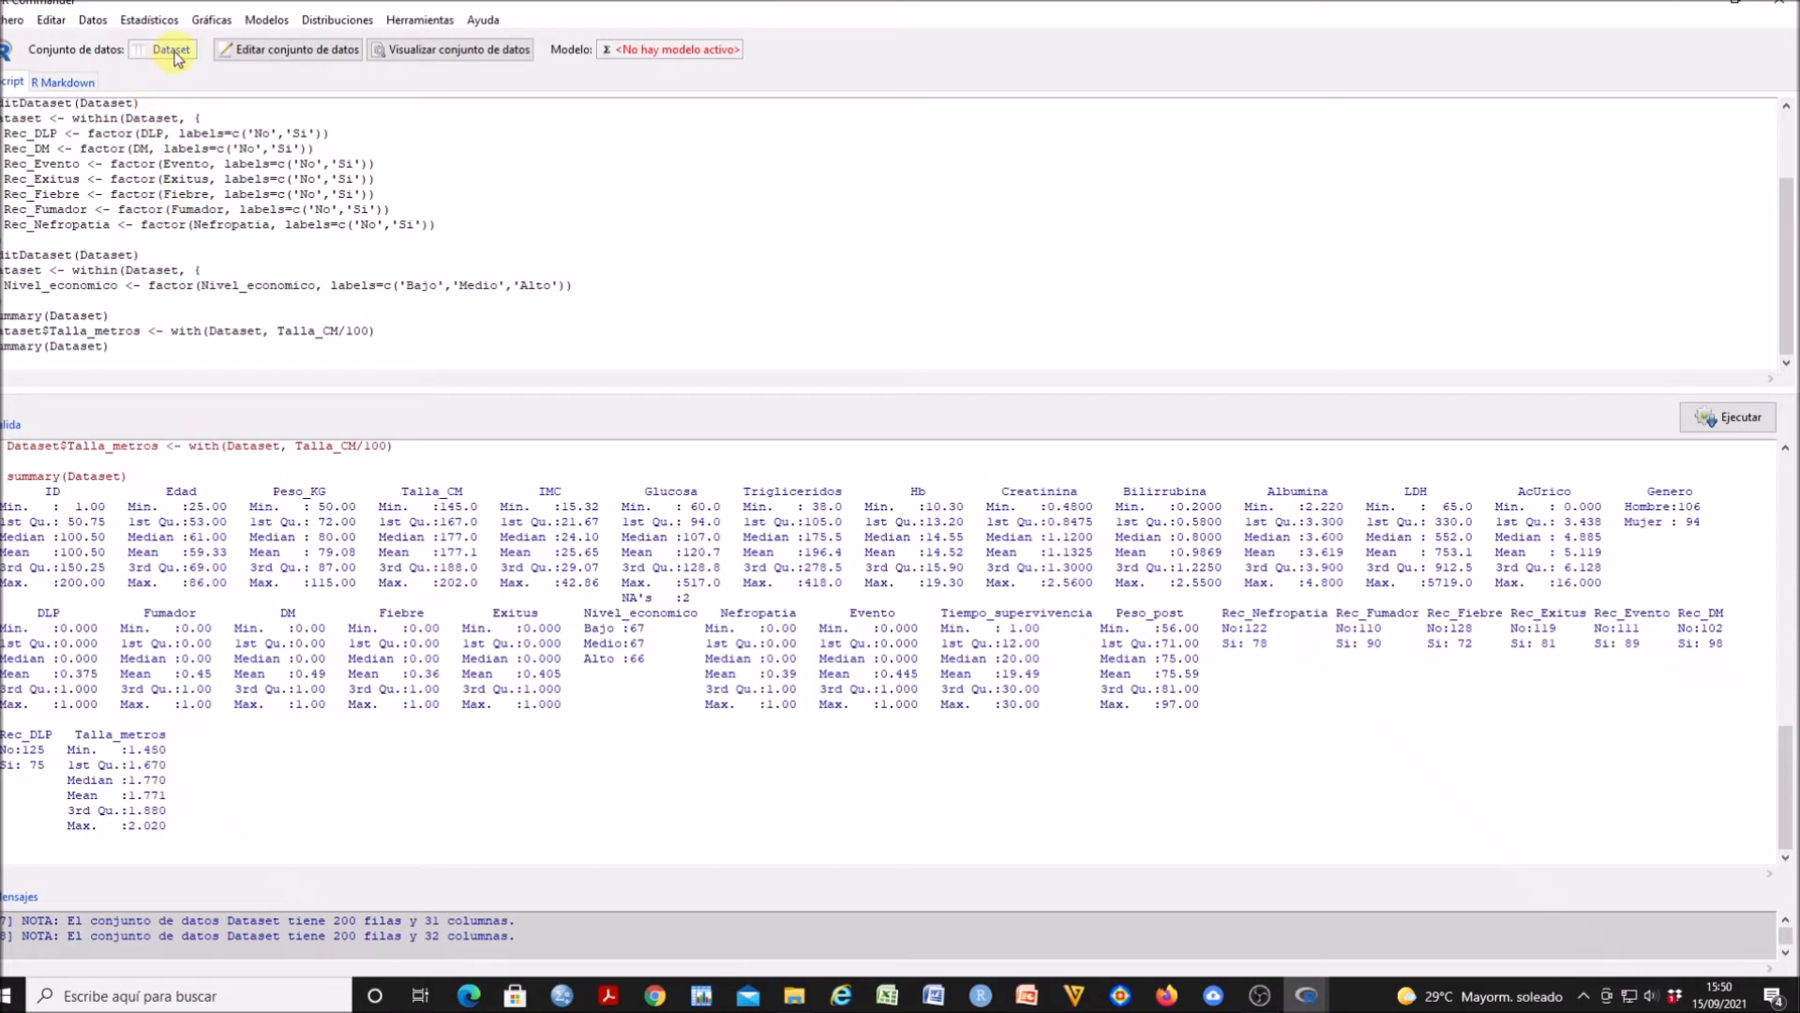
# Start computing another new variable, clear the previous expression and name the variable IMC_calc
pyautogui.click(93, 23)
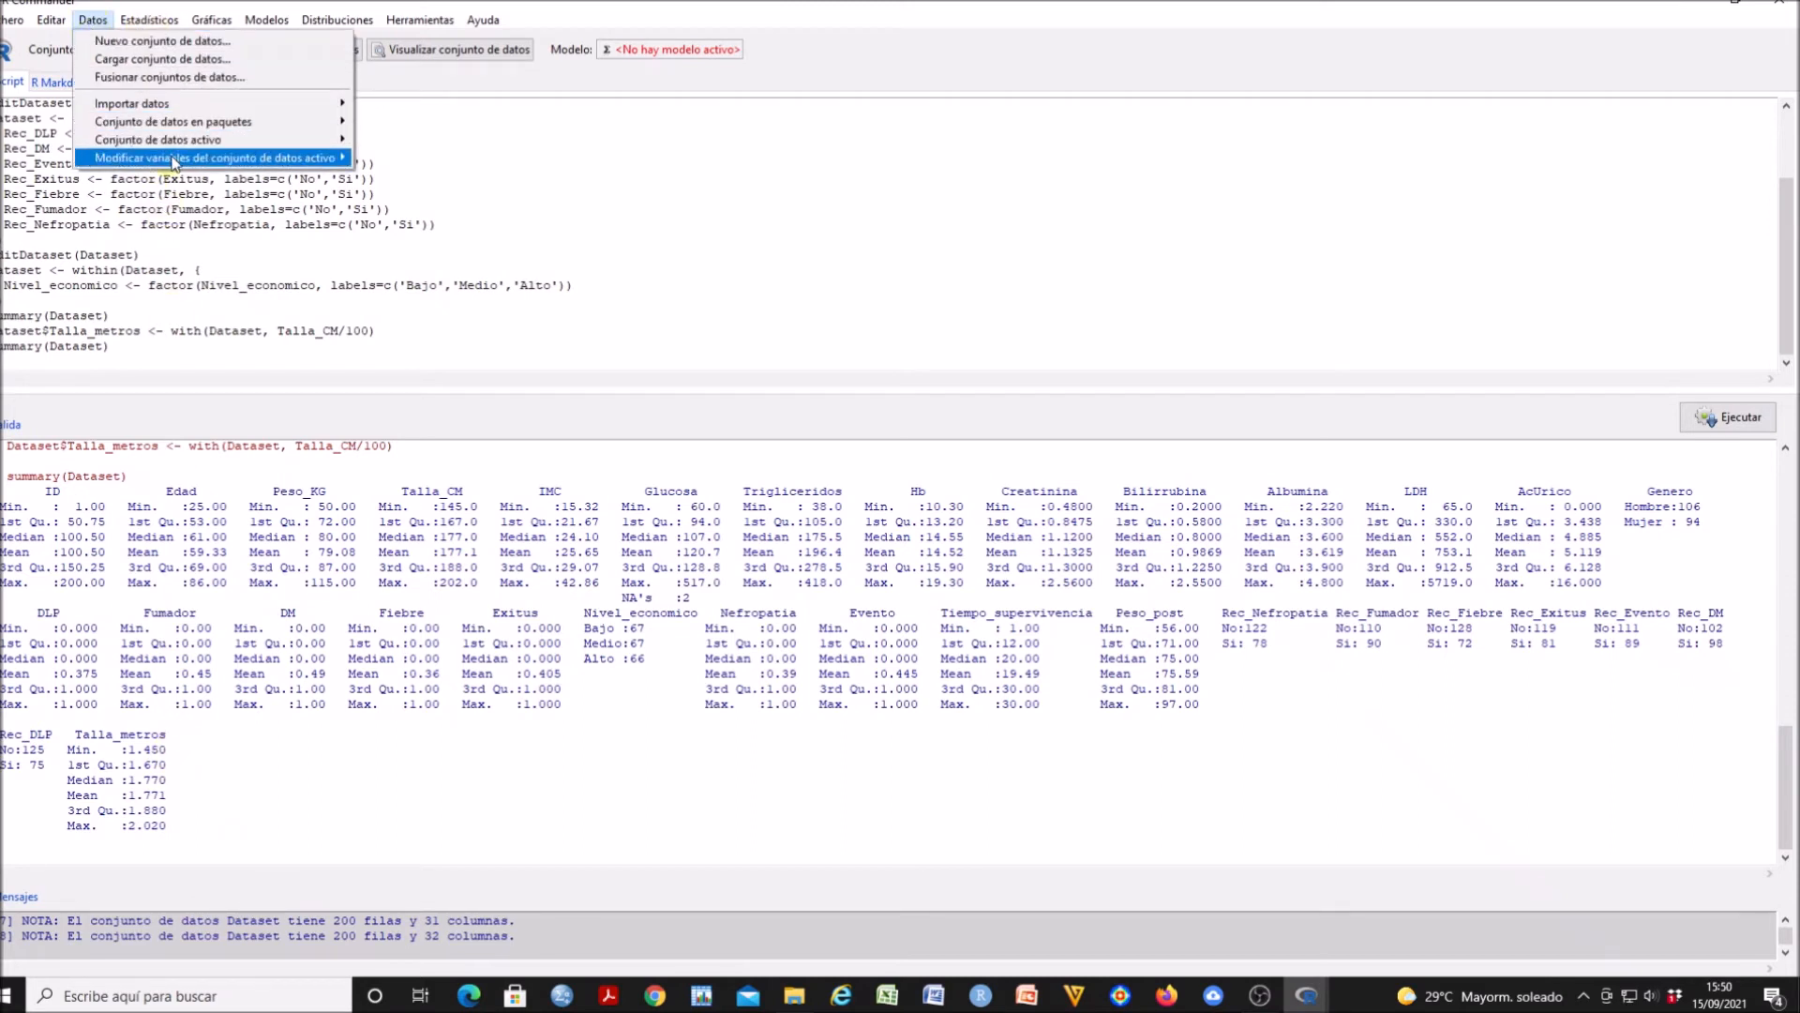
pyautogui.moveTo(305, 161)
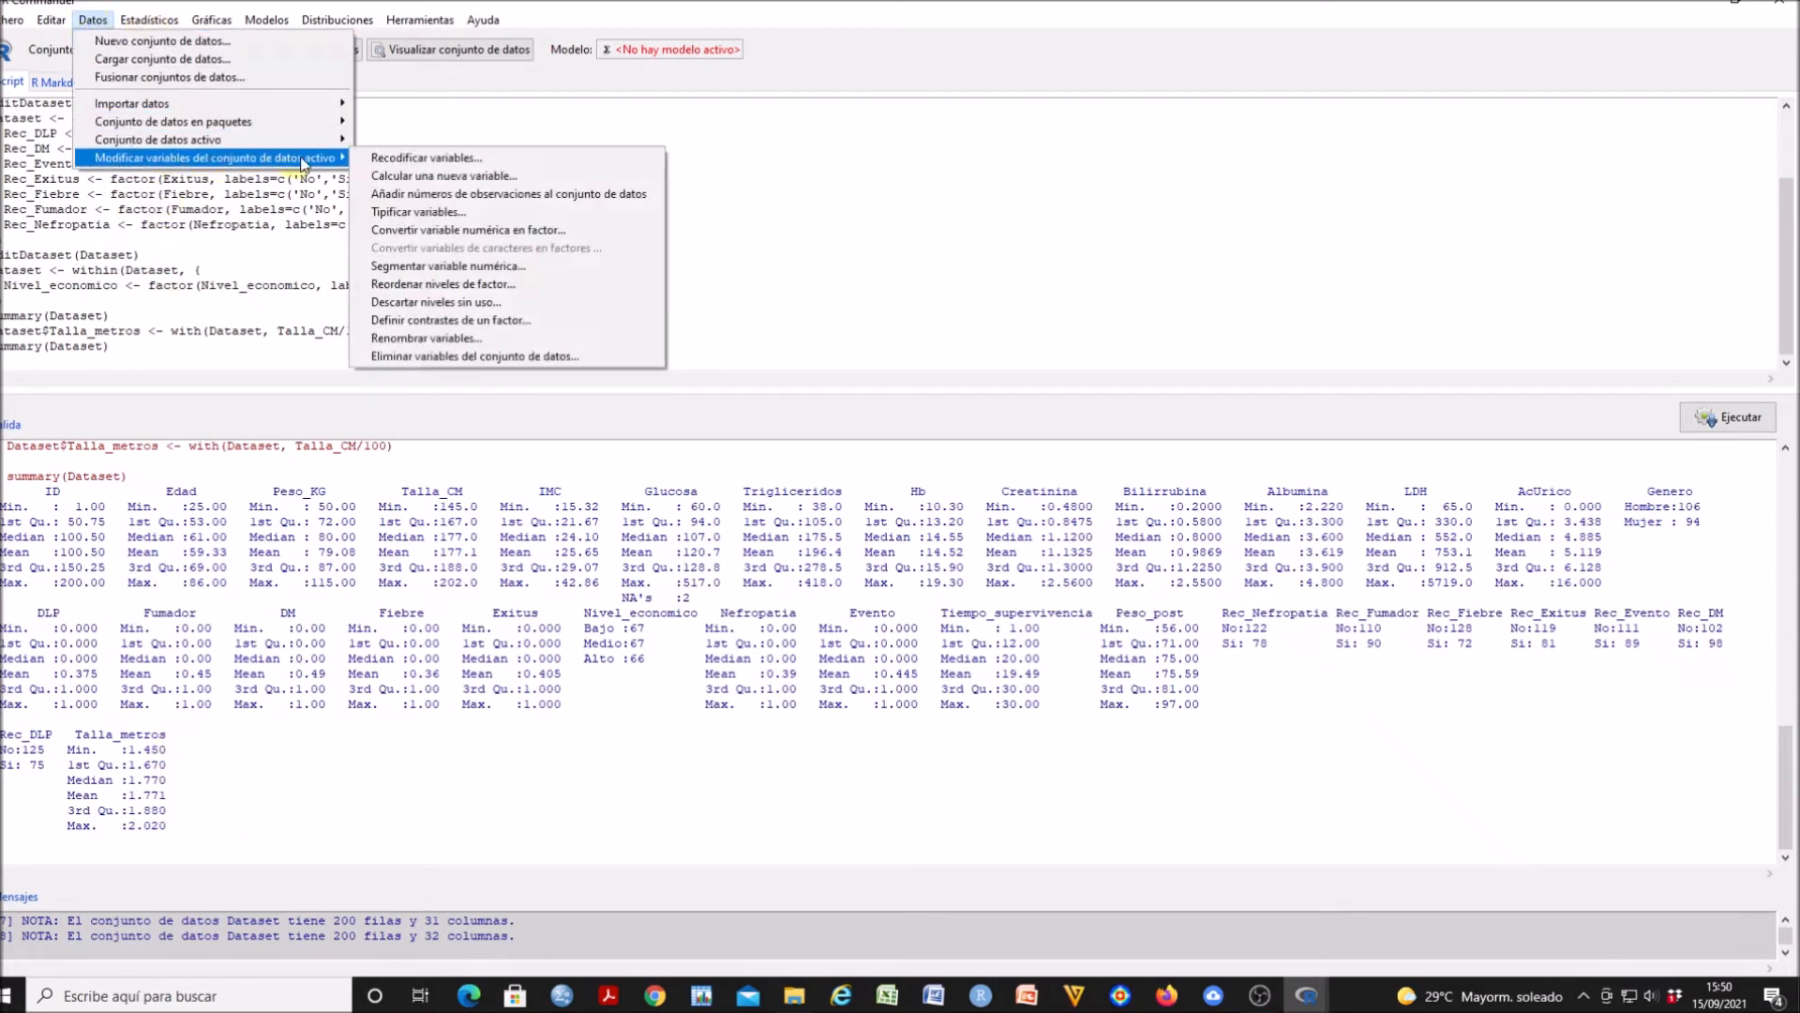
pyautogui.click(474, 179)
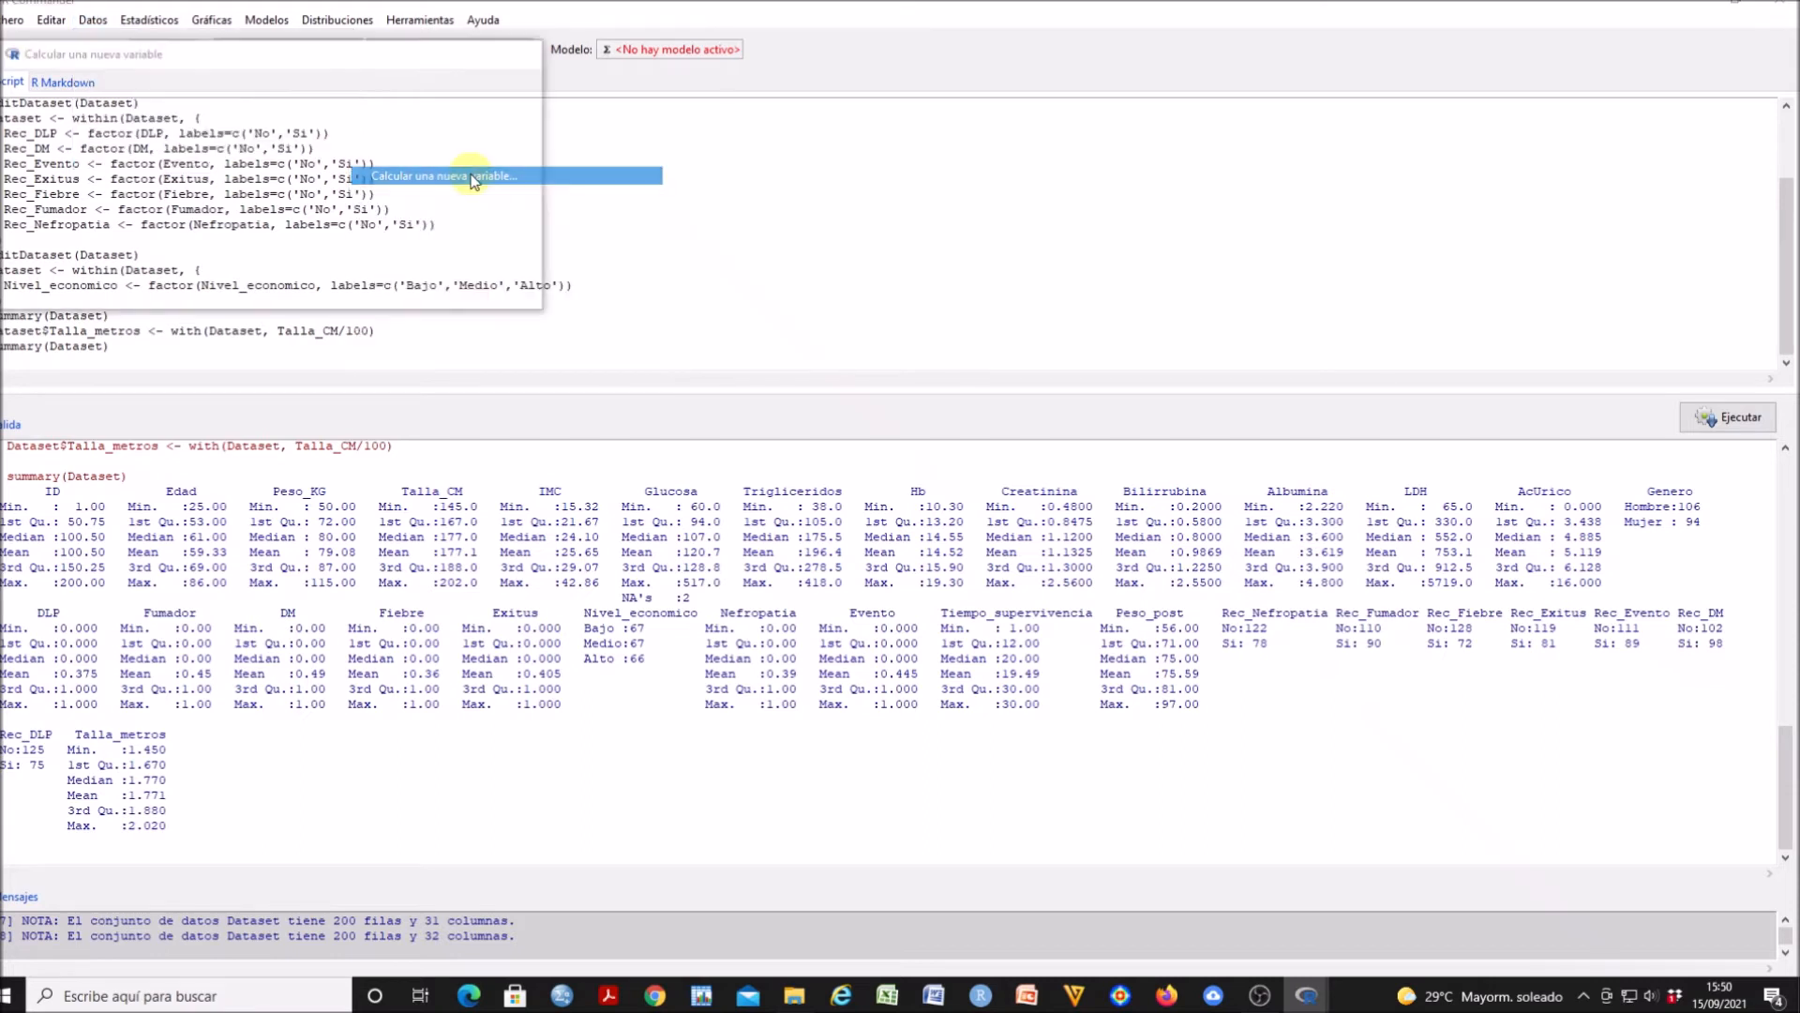
pyautogui.moveTo(355, 219); pyautogui.dragTo(231, 212)
pyautogui.press('BackSpace')
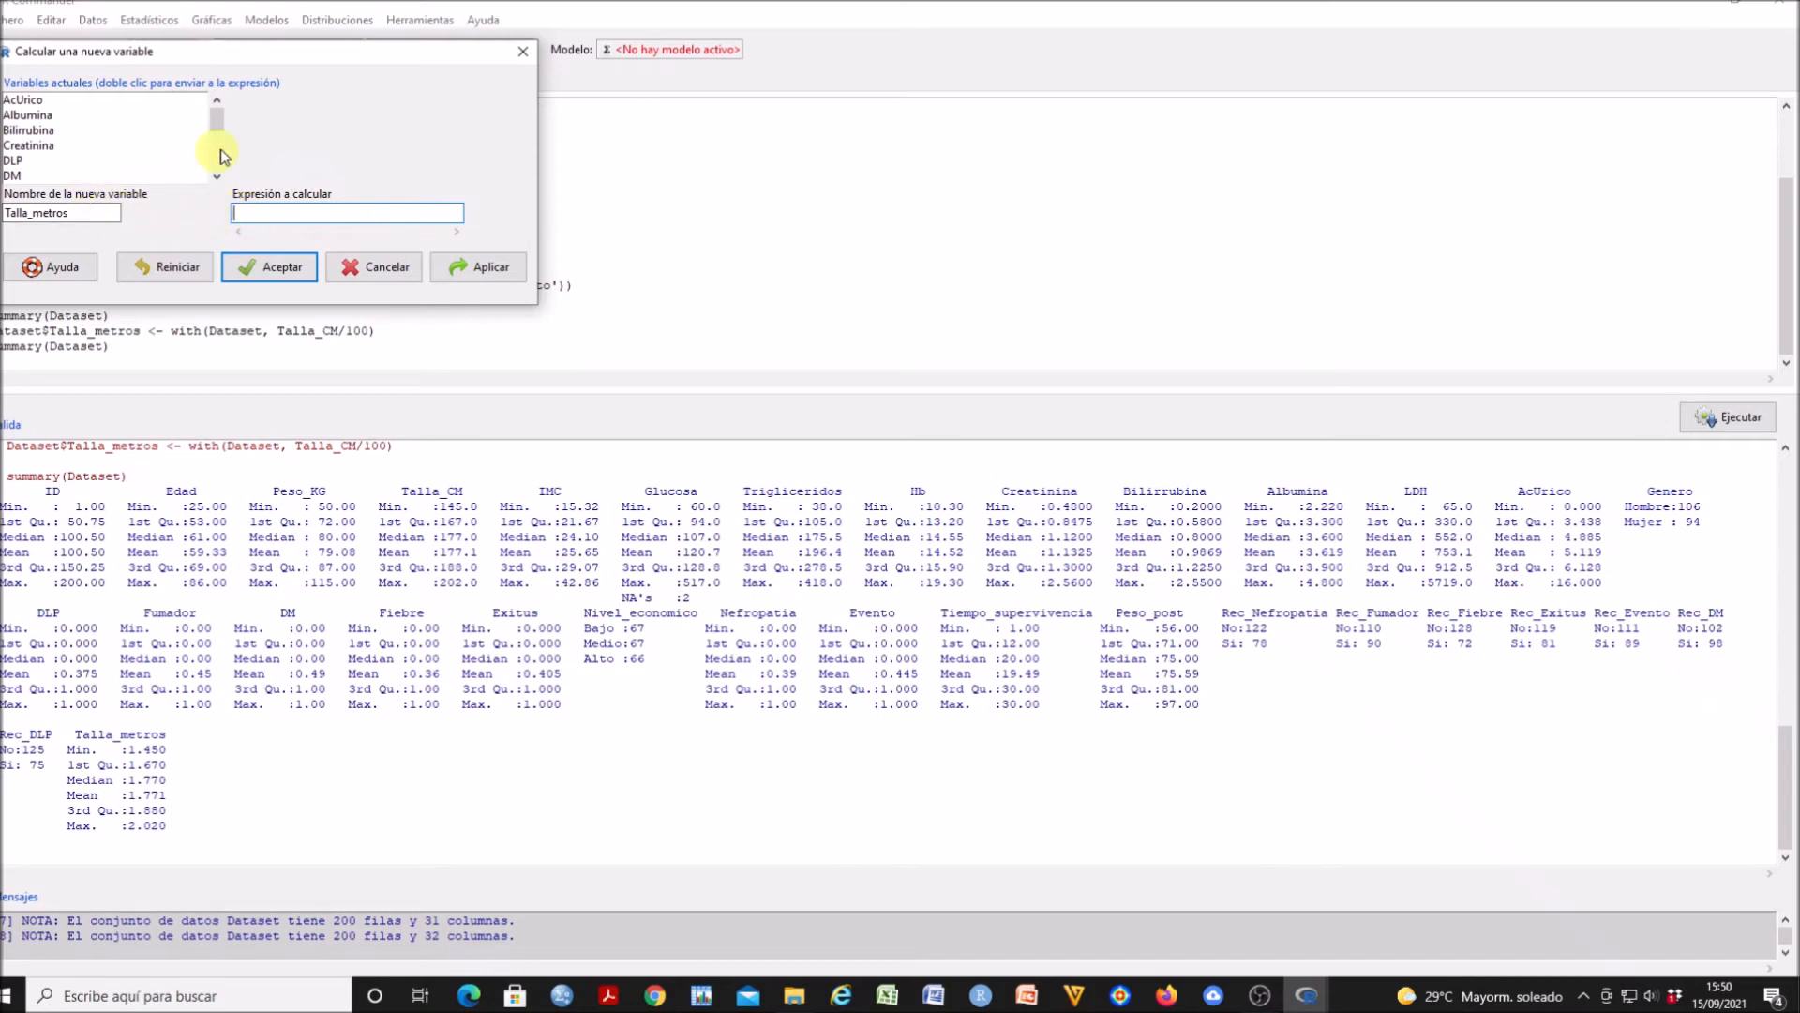
pyautogui.moveTo(70, 214); pyautogui.dragTo(4, 221)
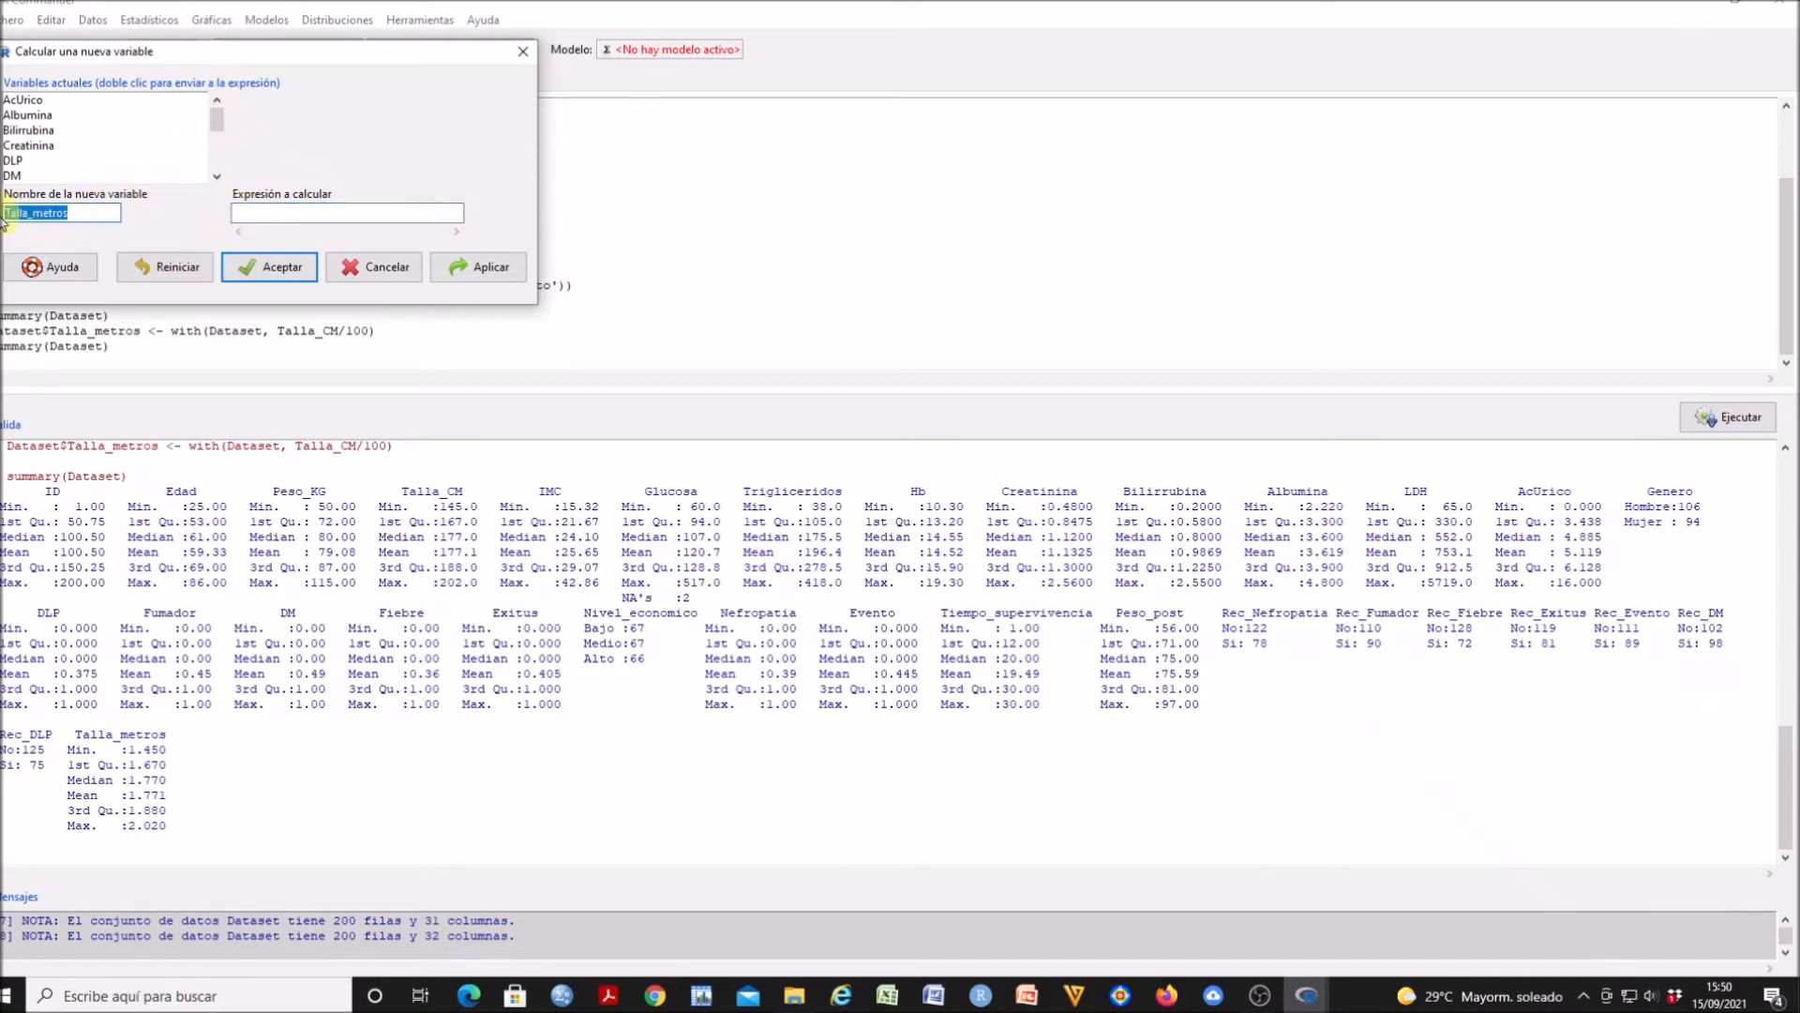
pyautogui.press('BackSpace')
pyautogui.write('IMC_calc')
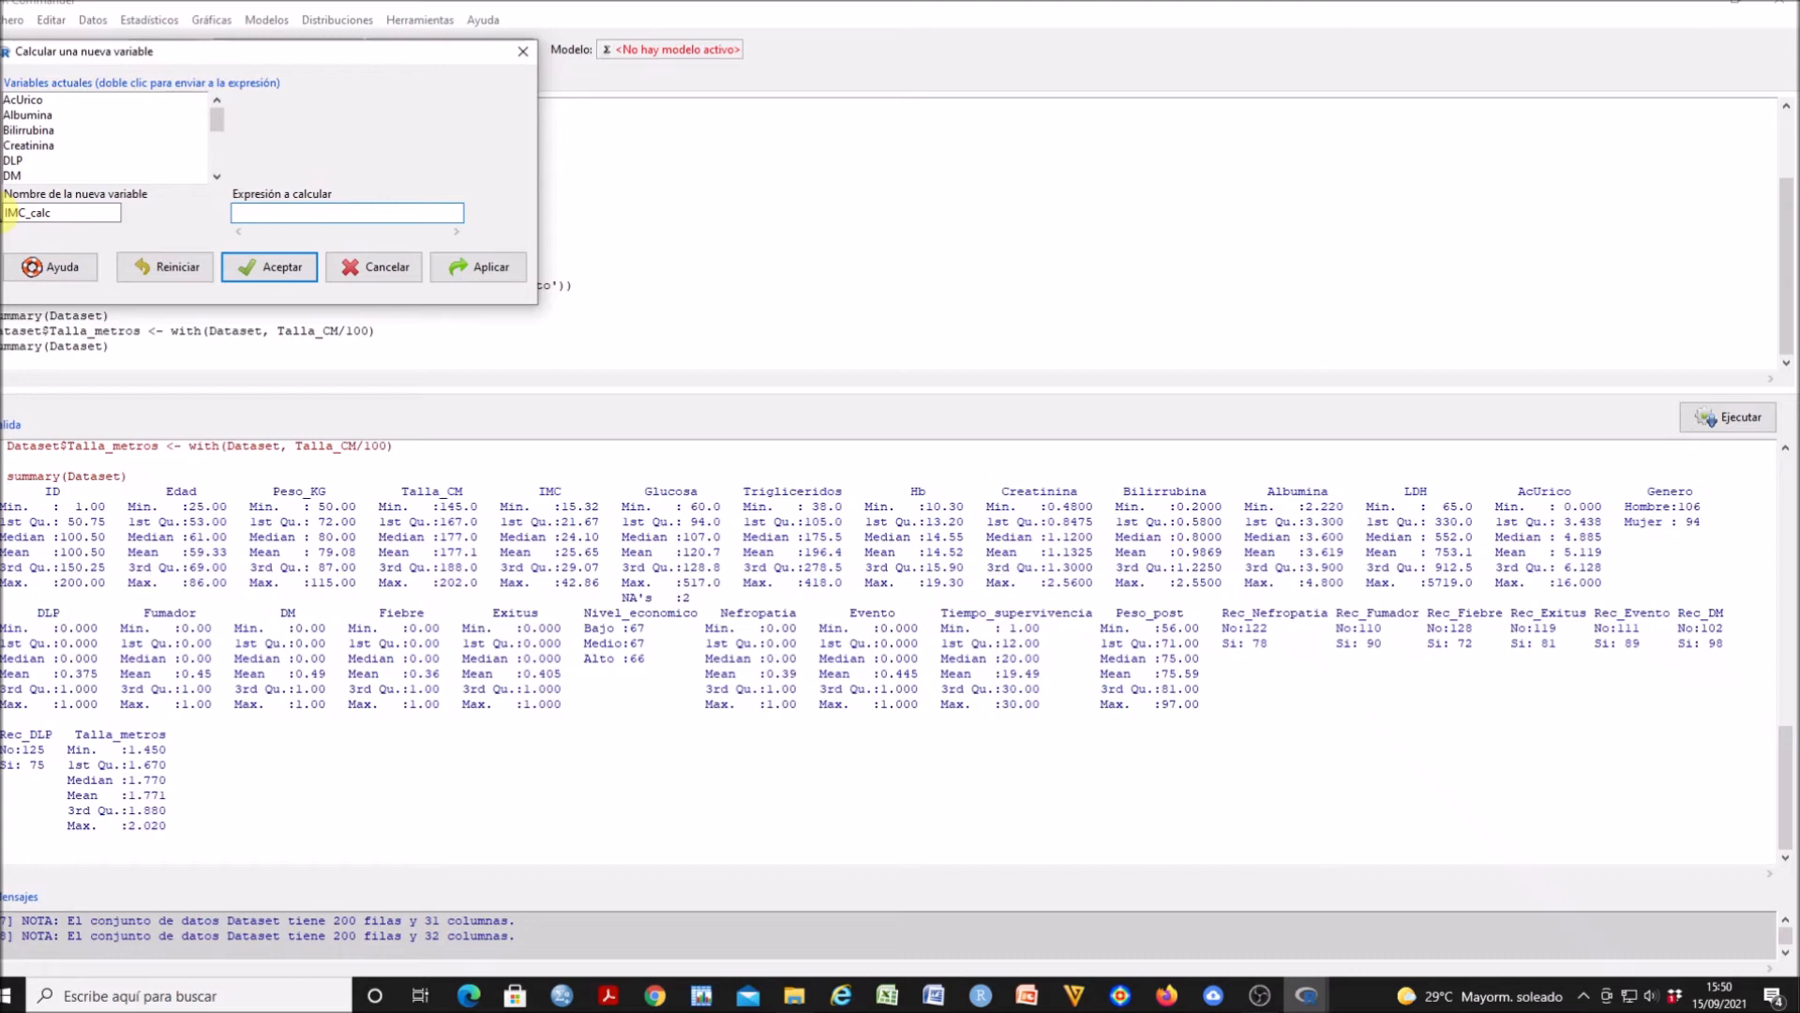
# Compute the new variable IMC_calc with the expression Peso_KG/ (Talla_metros^2)
pyautogui.moveTo(217, 120); pyautogui.dragTo(225, 145)
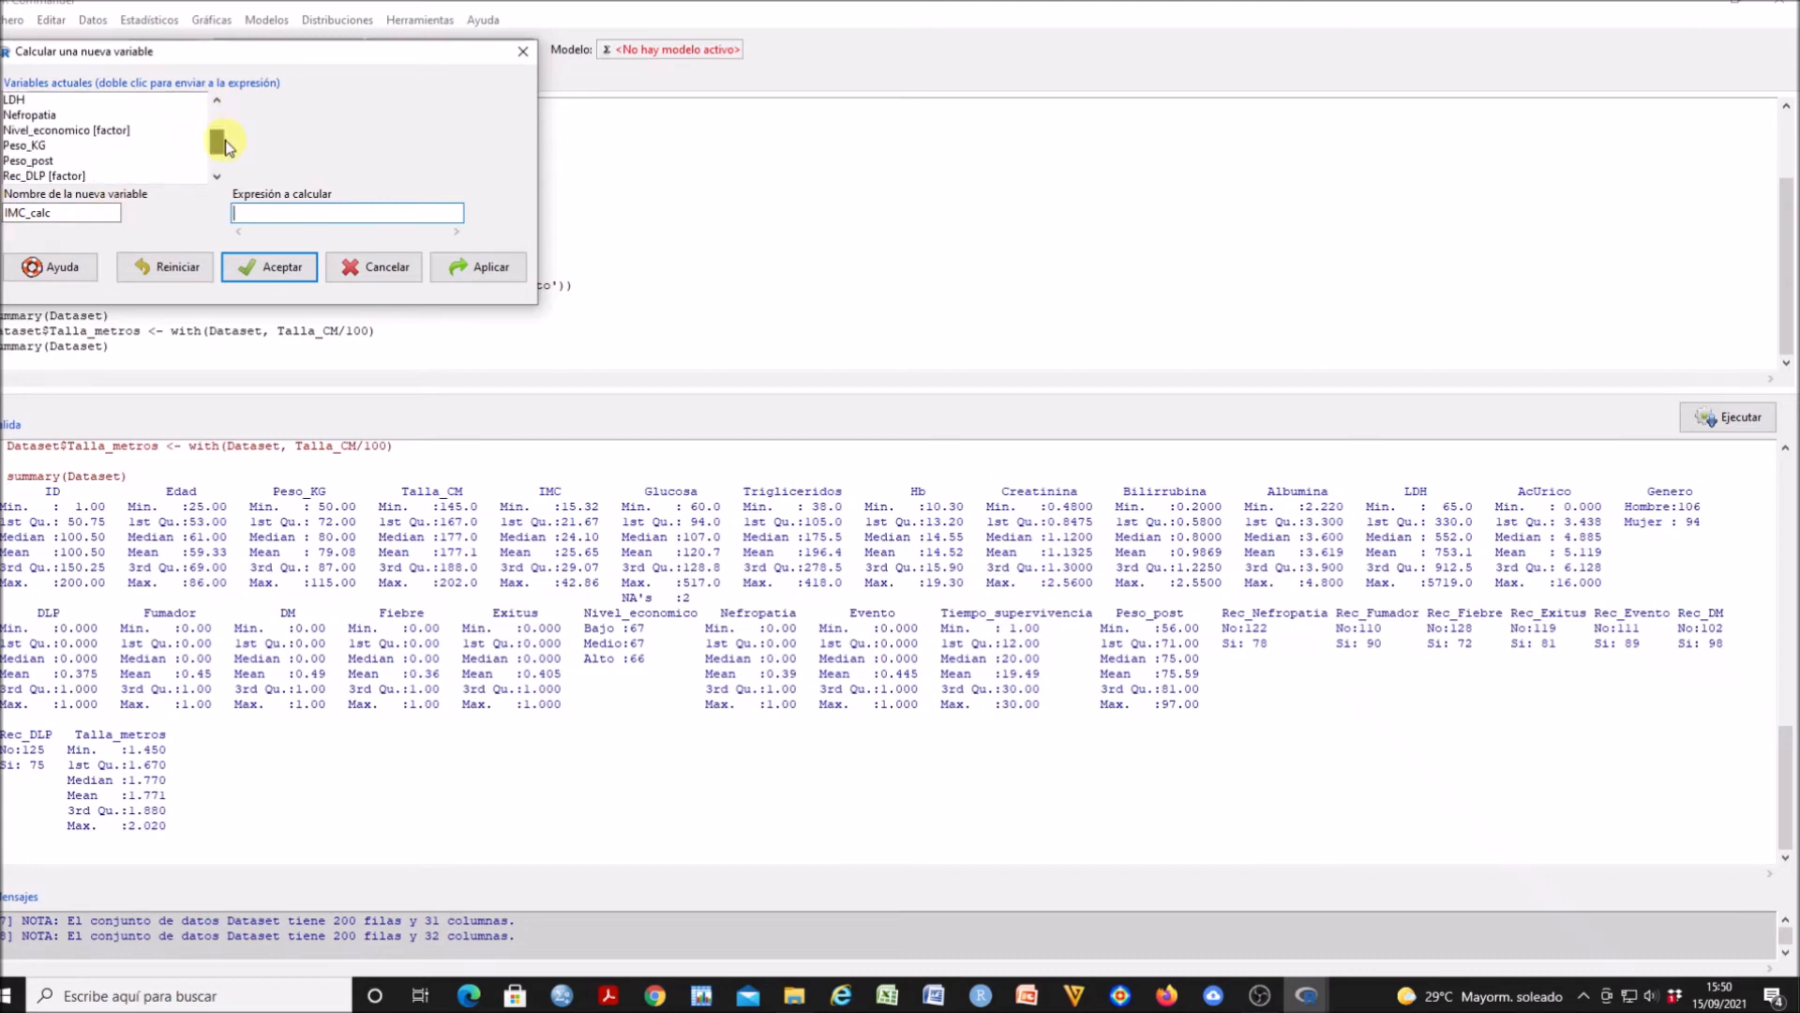
pyautogui.click(26, 145)
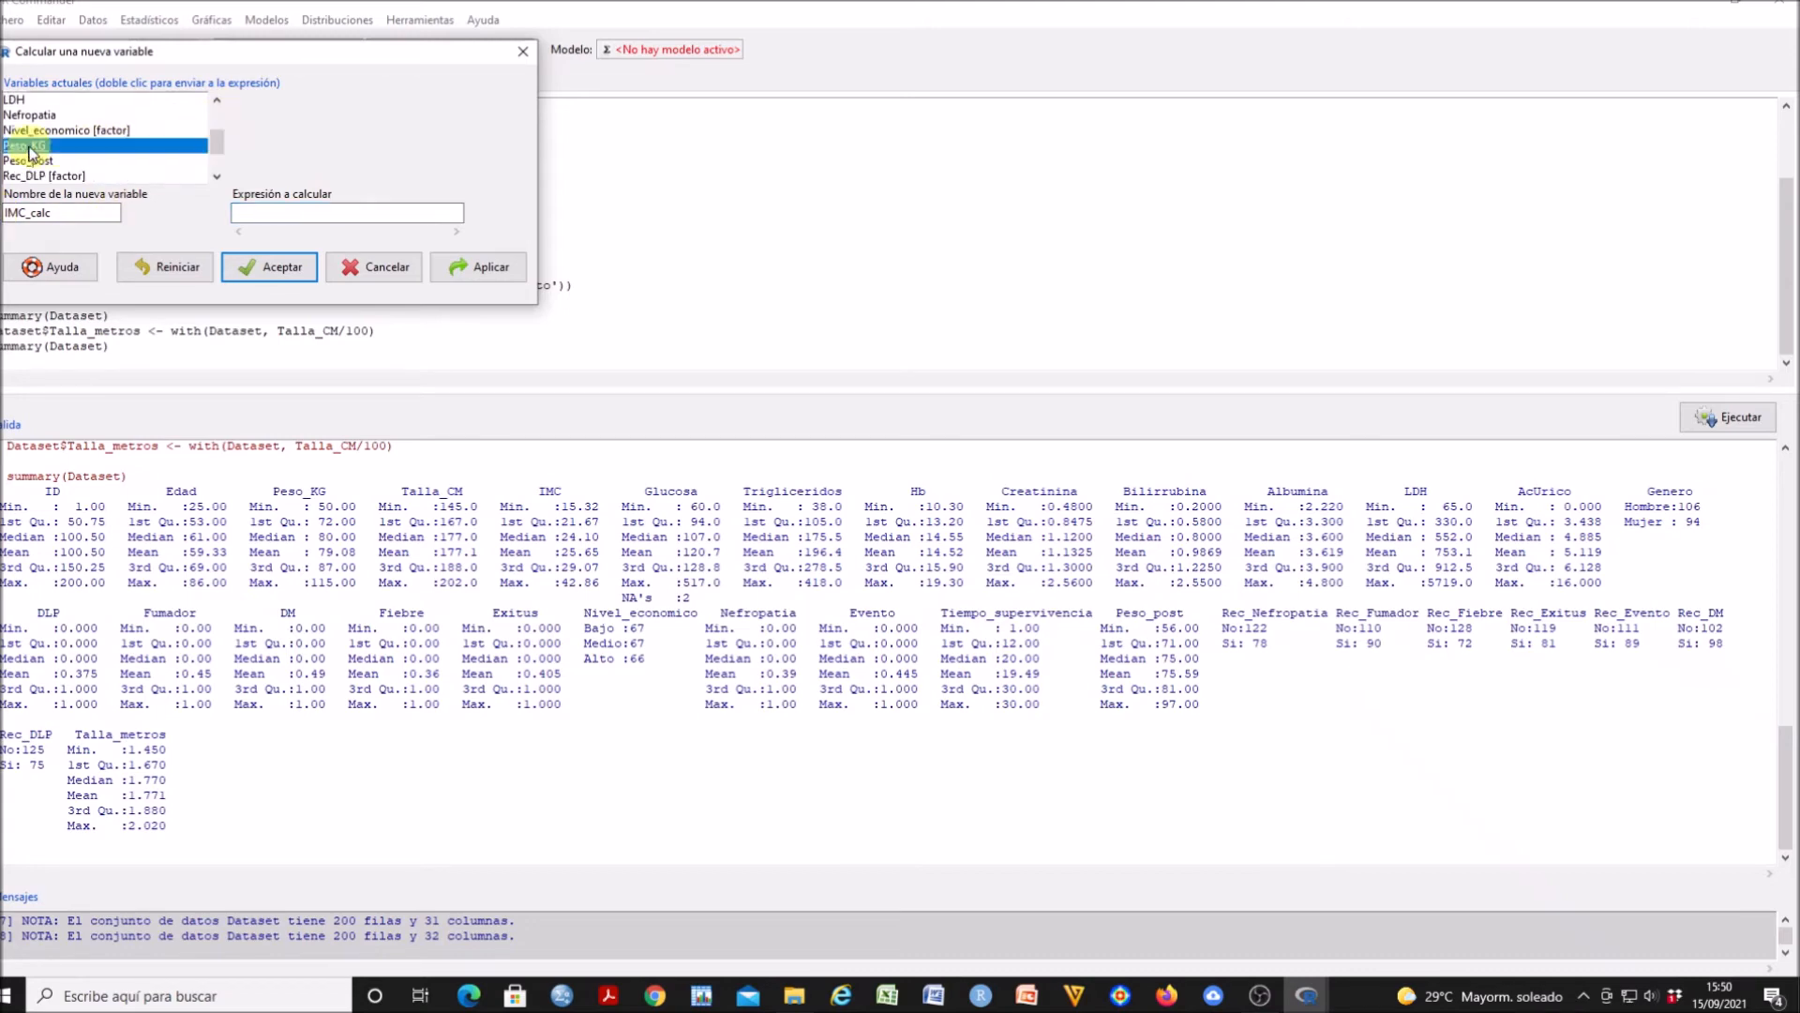
pyautogui.doubleClick(80, 149)
pyautogui.write('/')
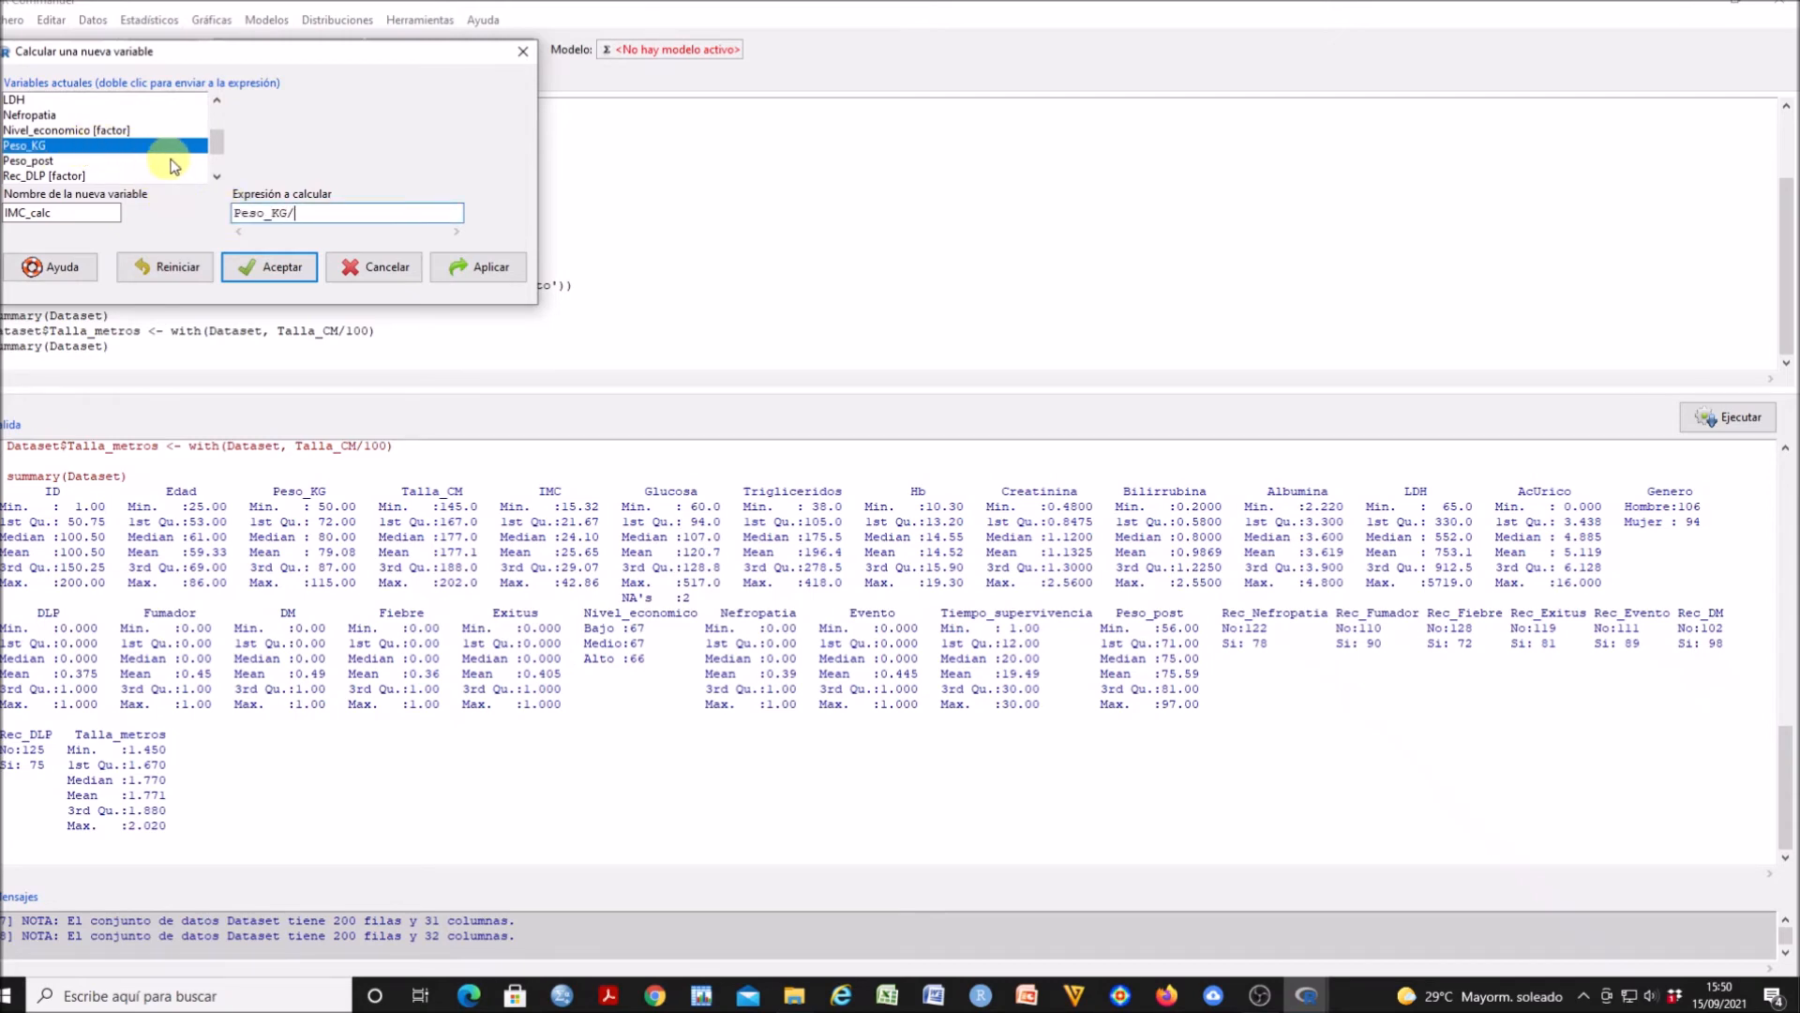
pyautogui.moveTo(217, 150); pyautogui.dragTo(216, 166)
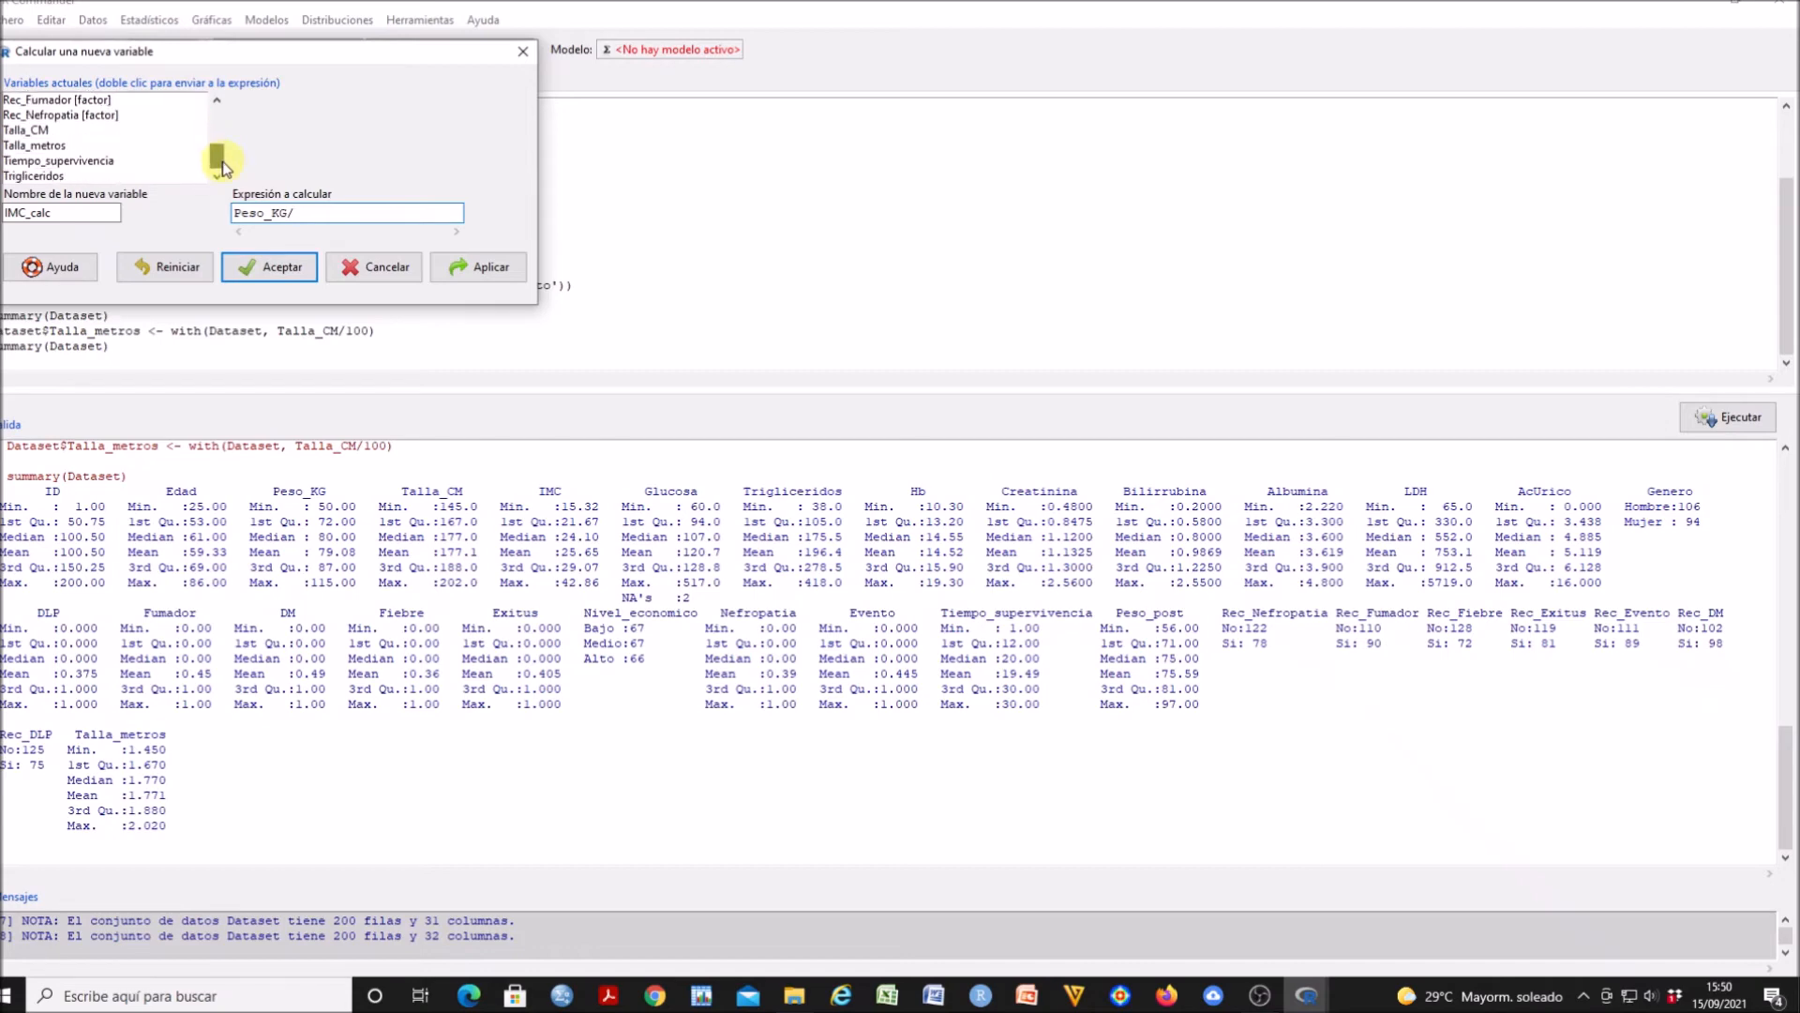
pyautogui.doubleClick(53, 148)
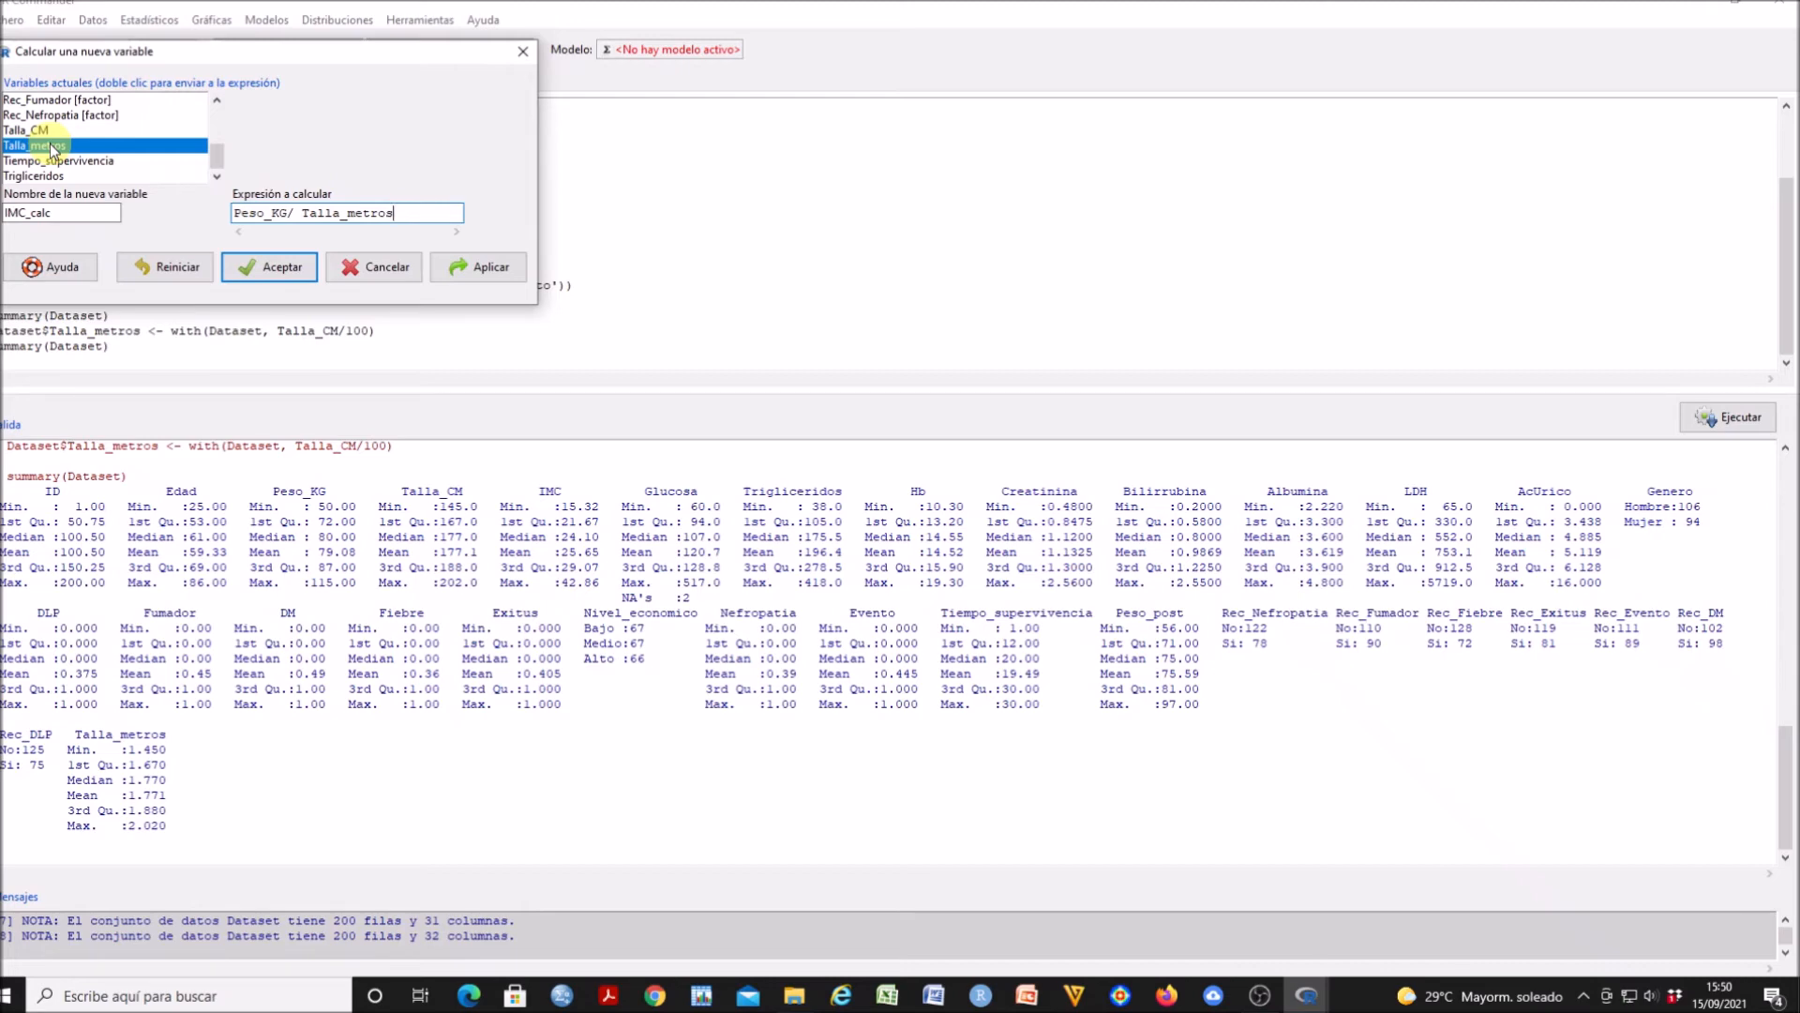
pyautogui.write('^2')
pyautogui.click(302, 213)
pyautogui.write('(')
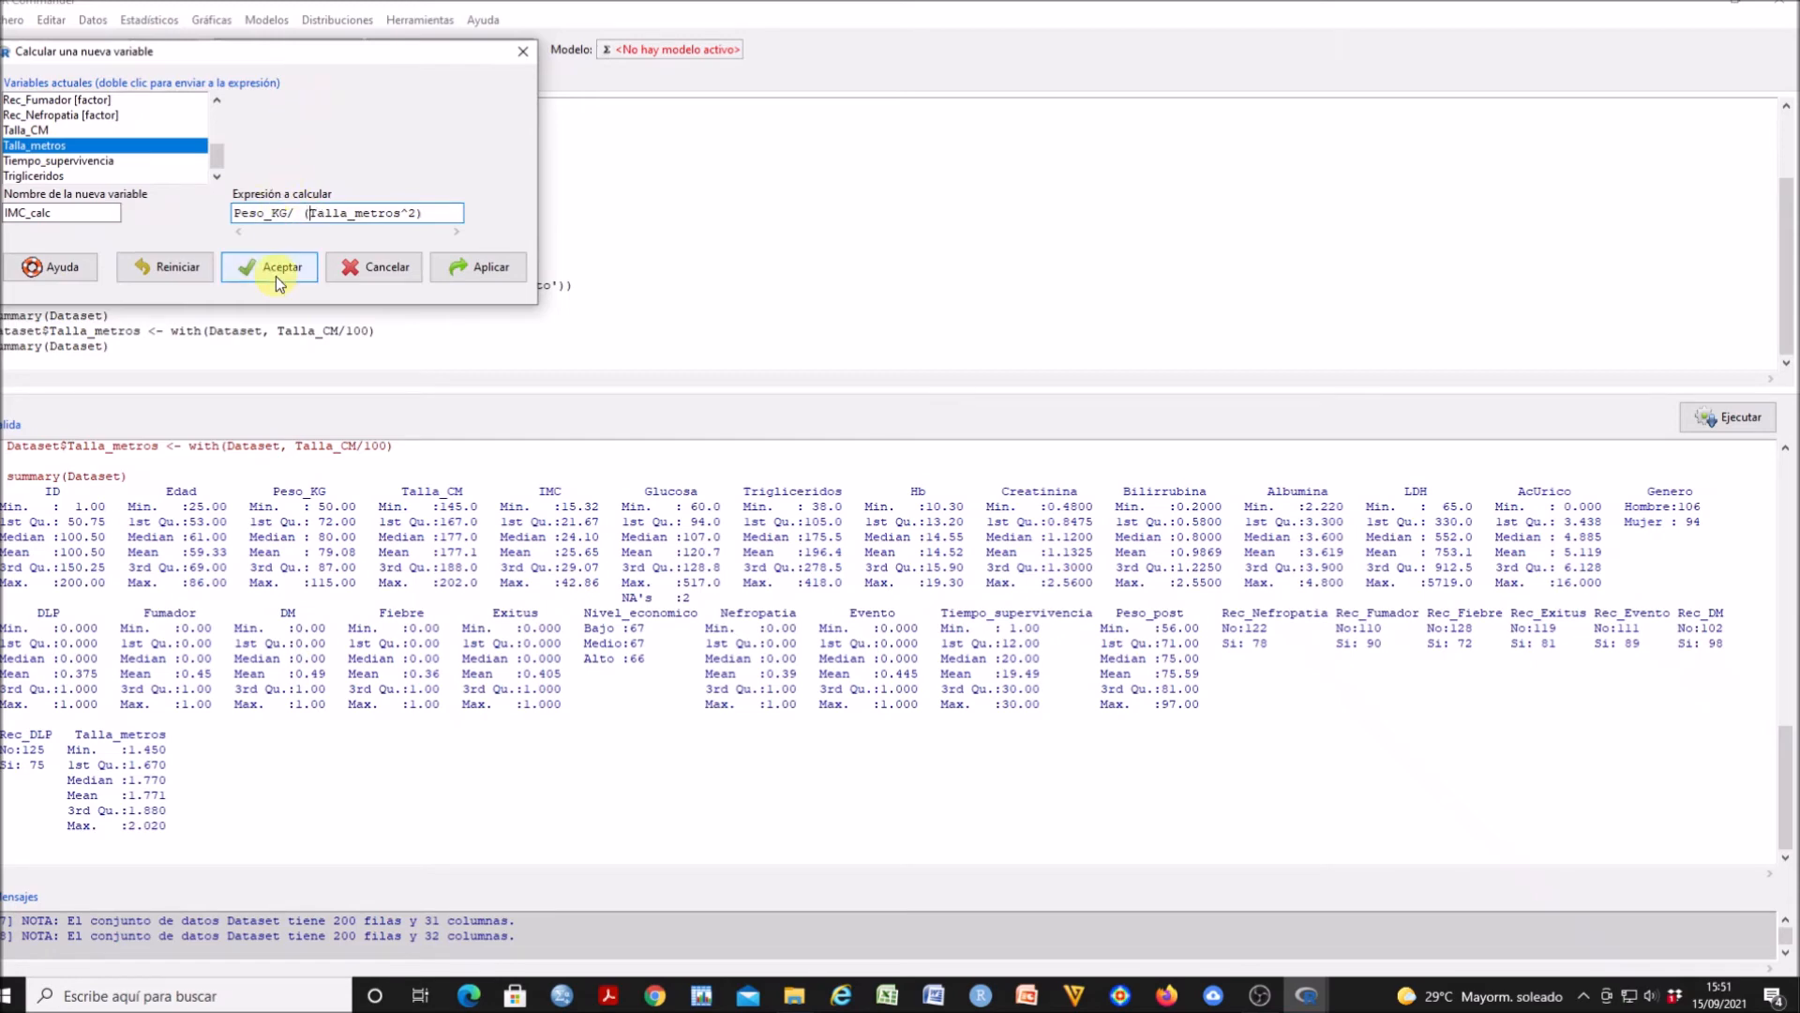
pyautogui.click(274, 270)
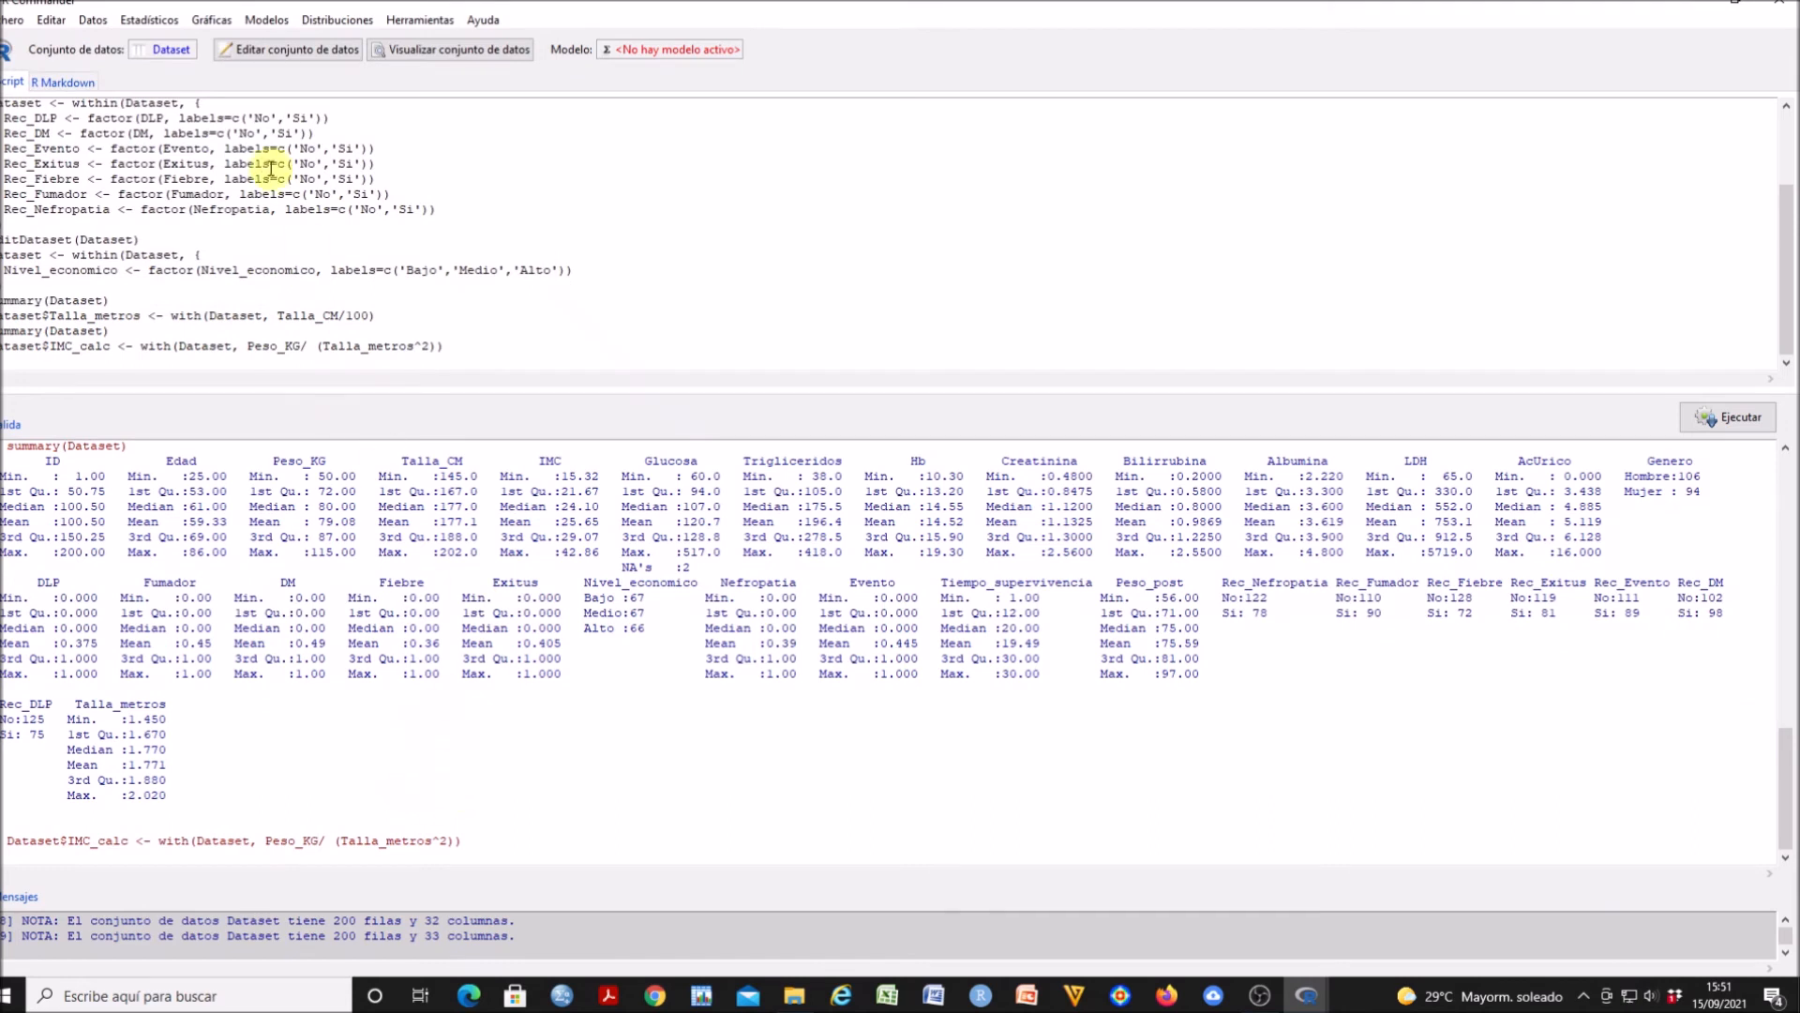
# Generate the active dataset's summary again with IMC_calc included, agreeing to continue with all variables
pyautogui.click(155, 21)
pyautogui.moveTo(169, 40)
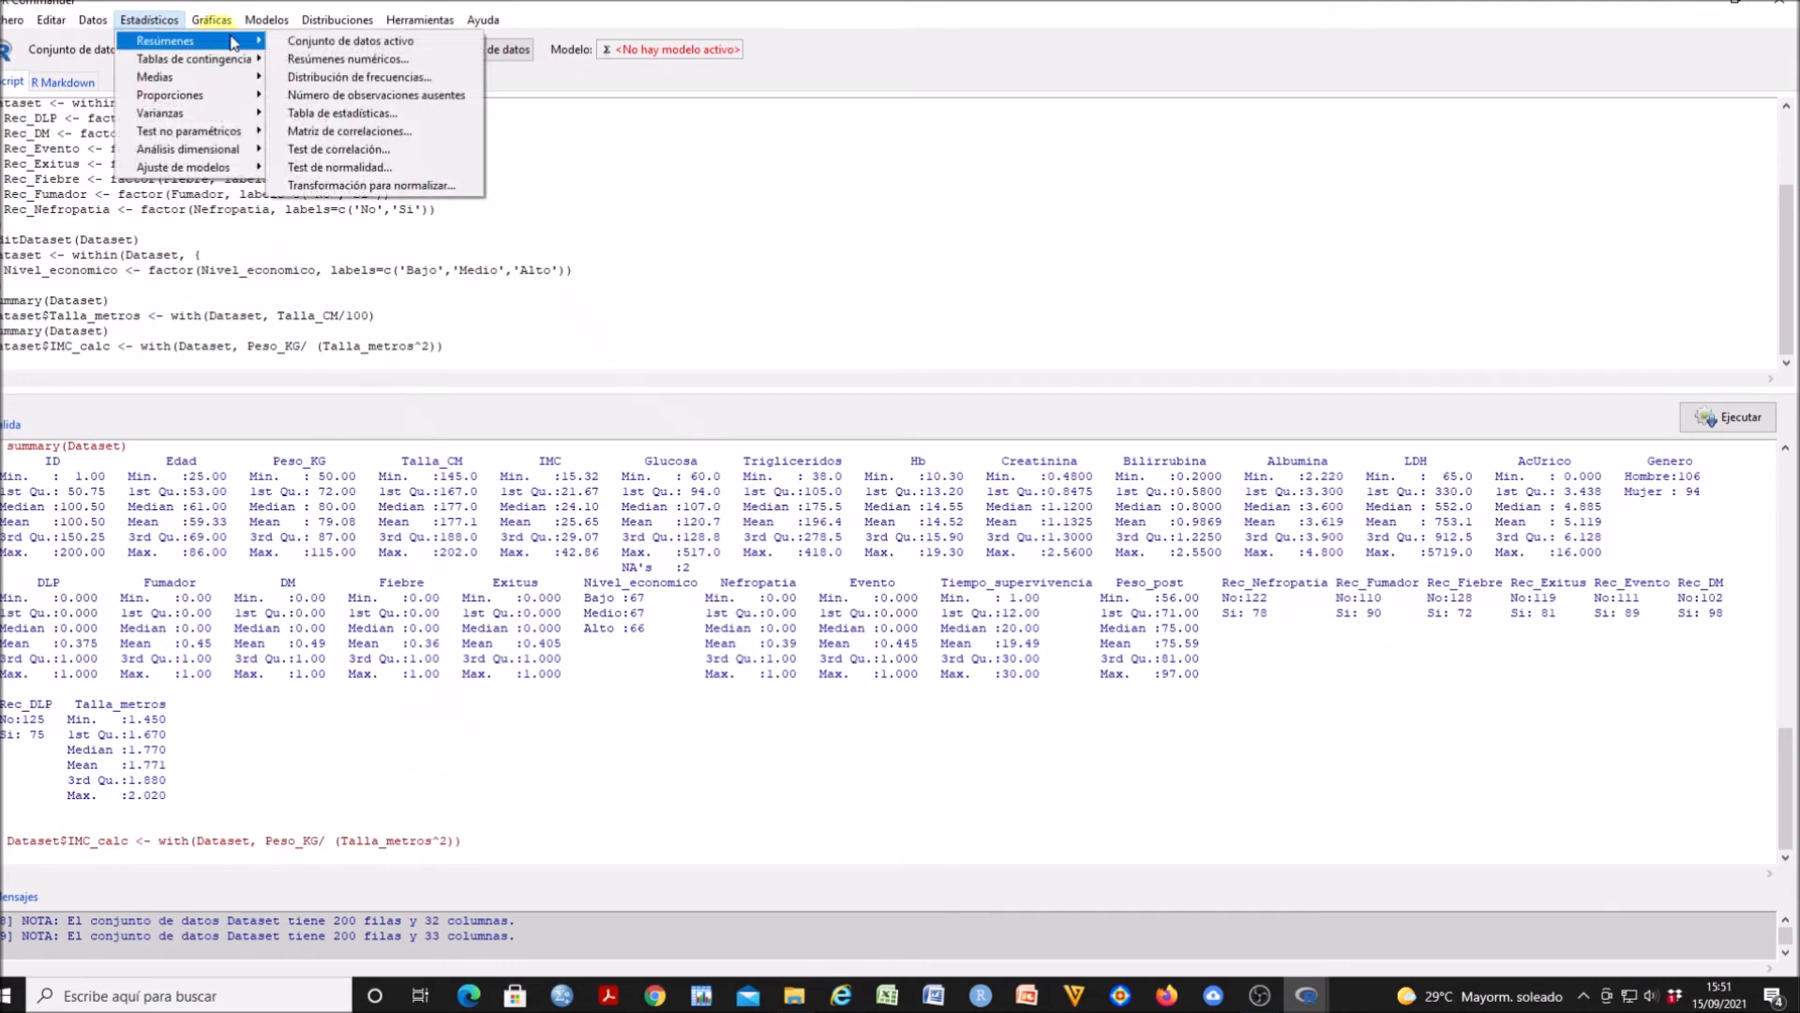
pyautogui.click(339, 40)
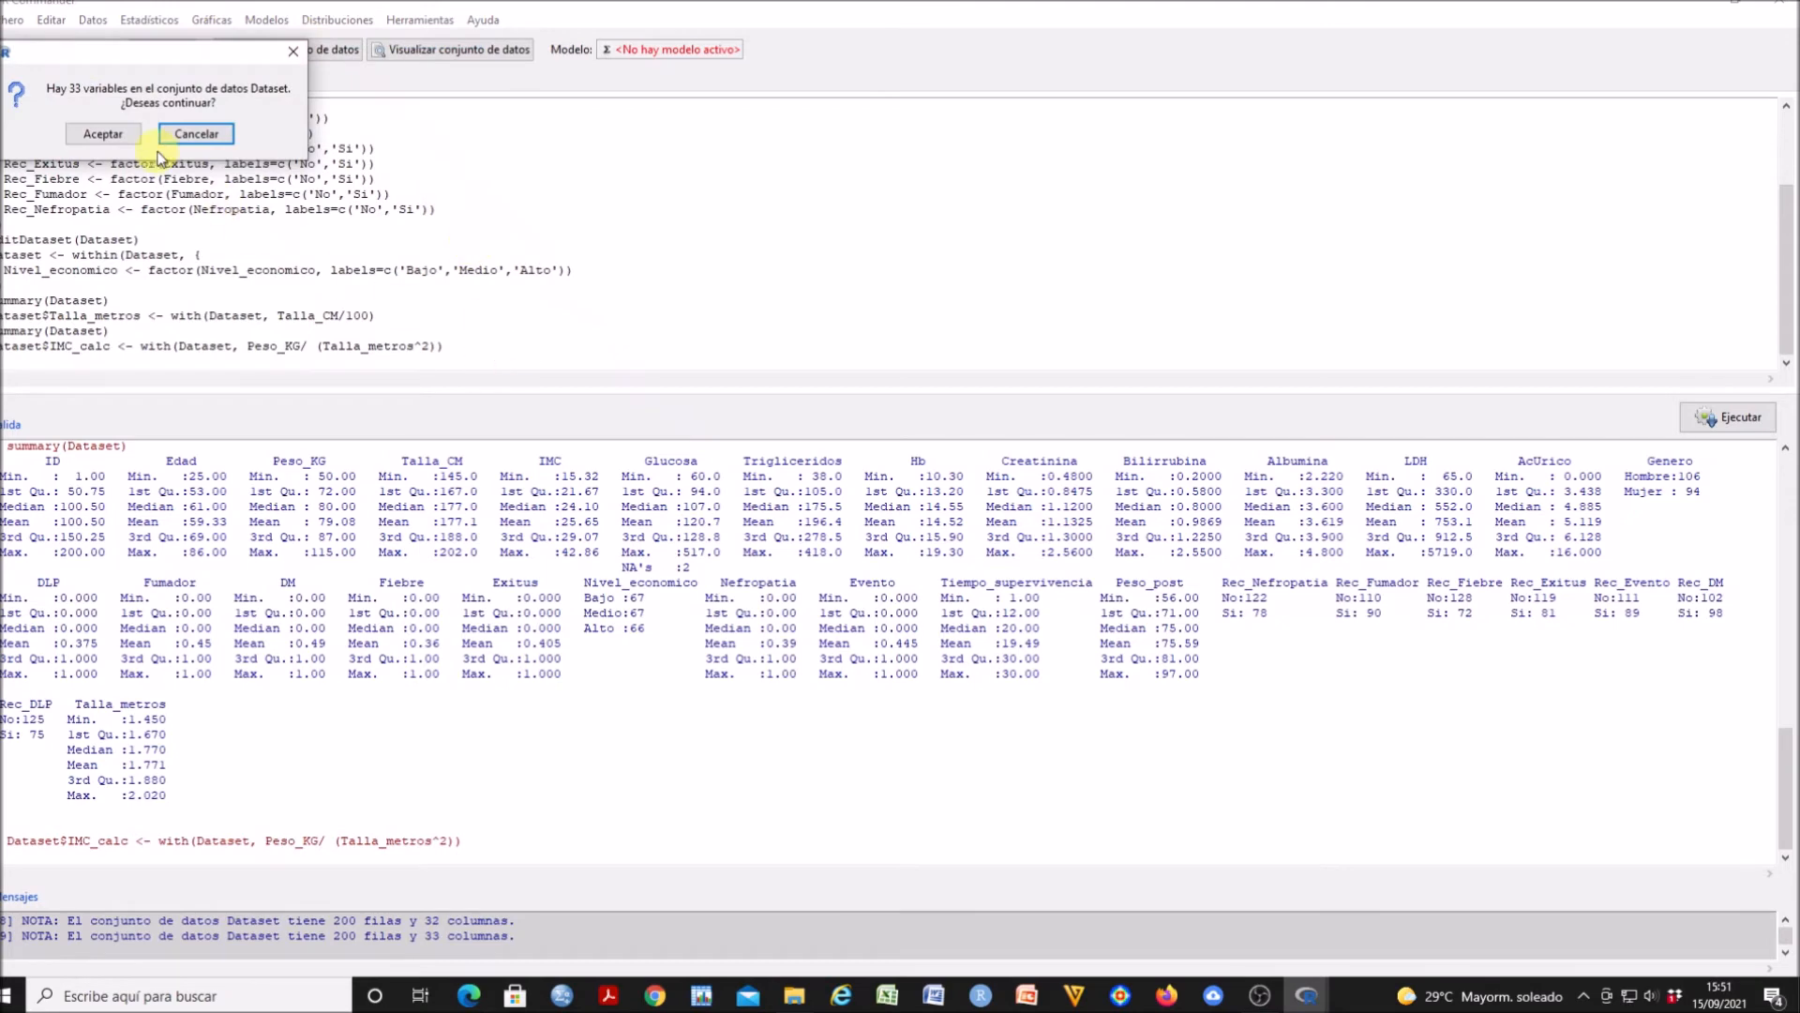
pyautogui.click(104, 135)
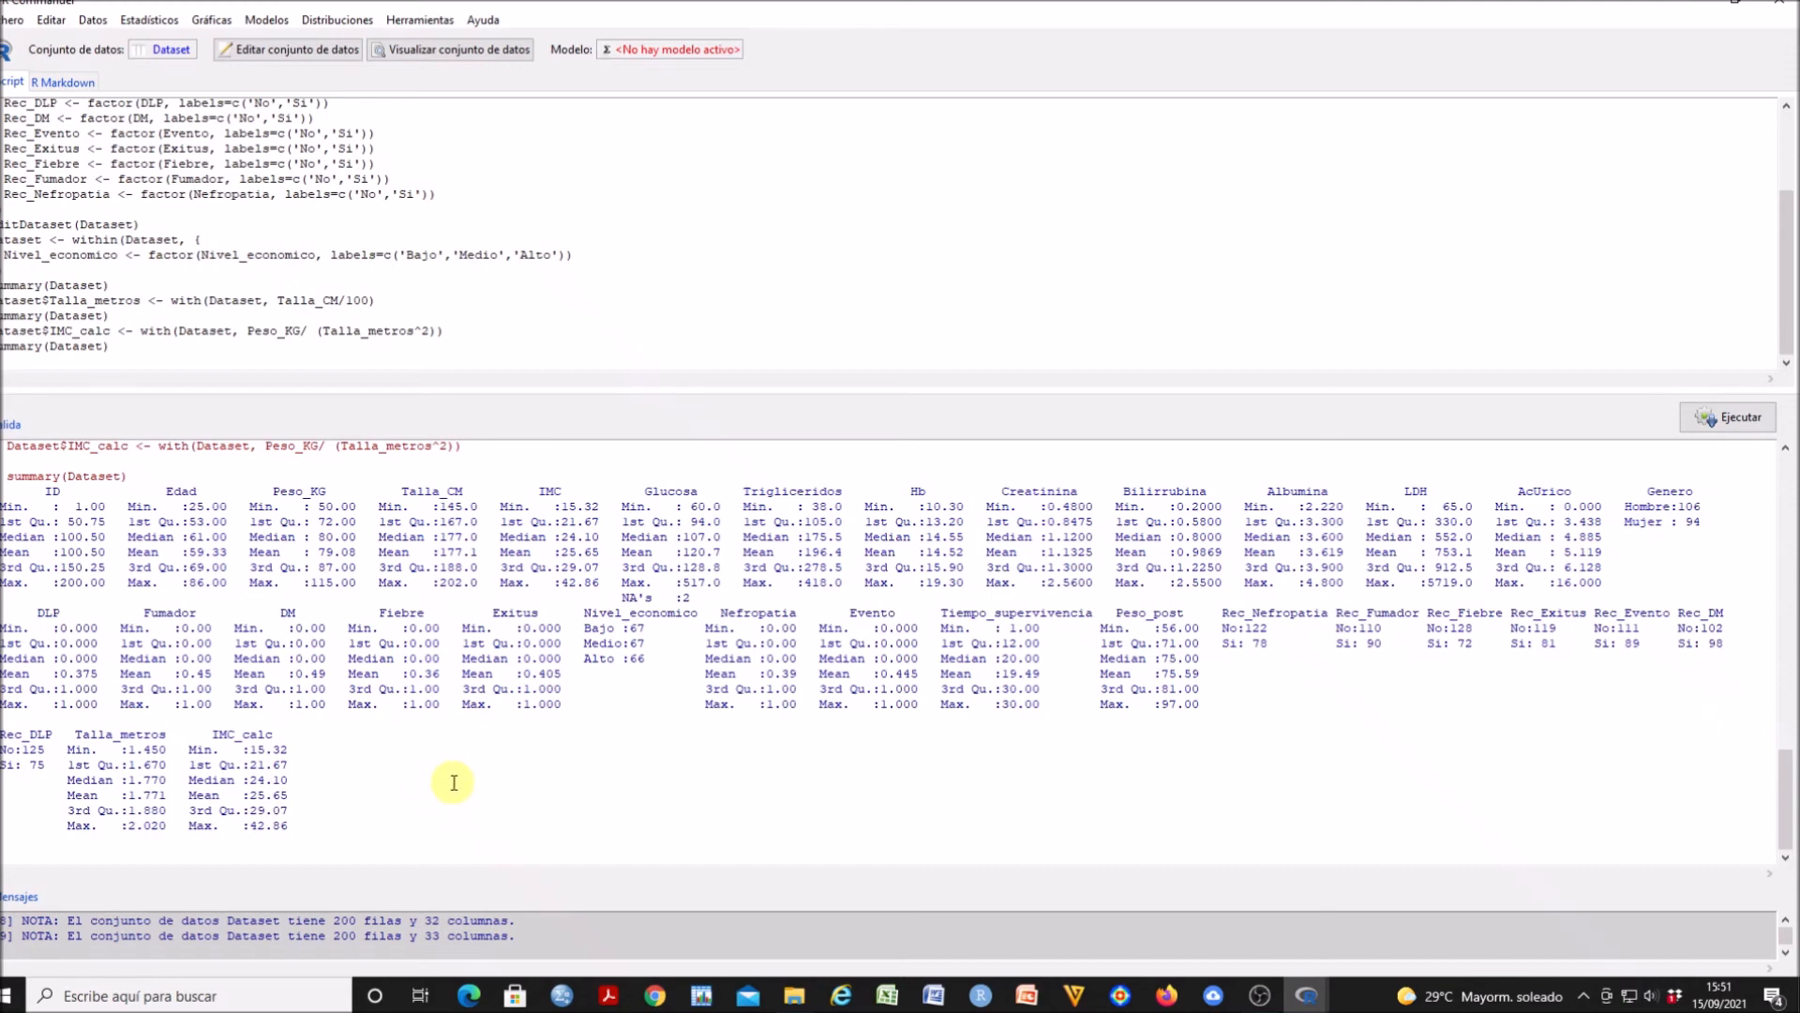
# Open the dataset in the full-size data editor, inspect the recoded, Talla_metros and IMC_calc columns, and close it
pyautogui.click(278, 49)
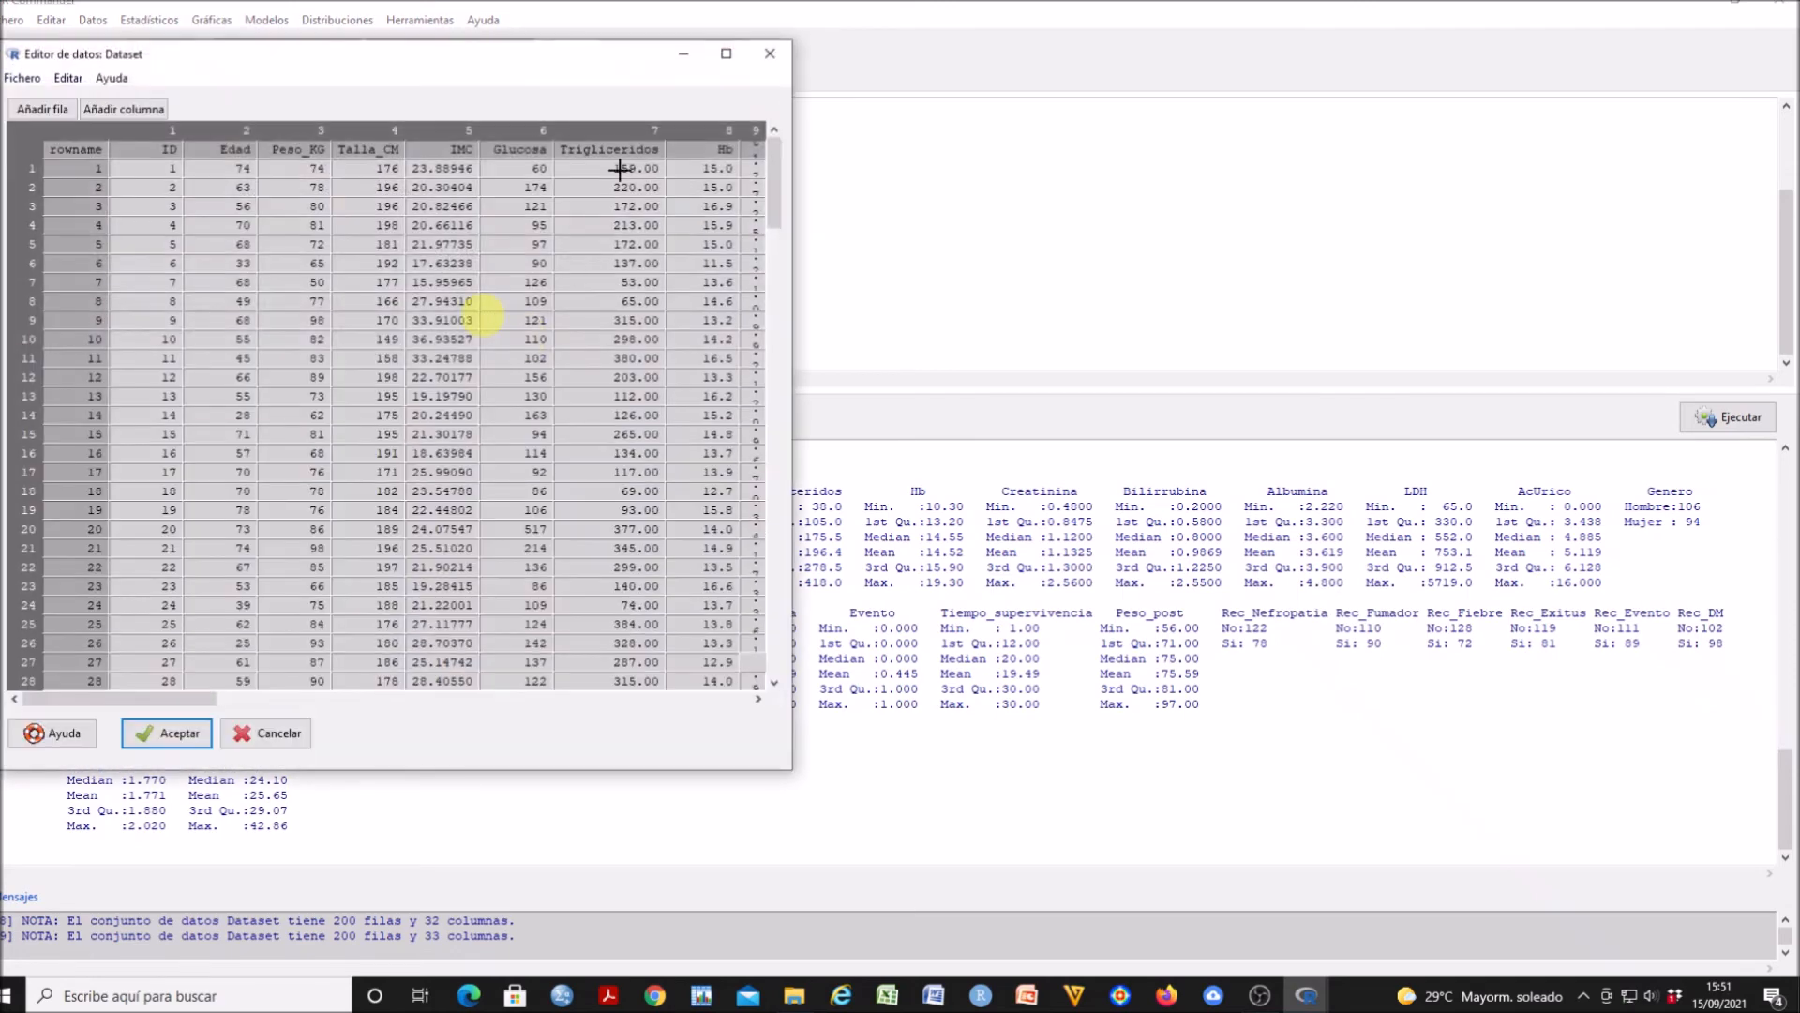
pyautogui.click(726, 54)
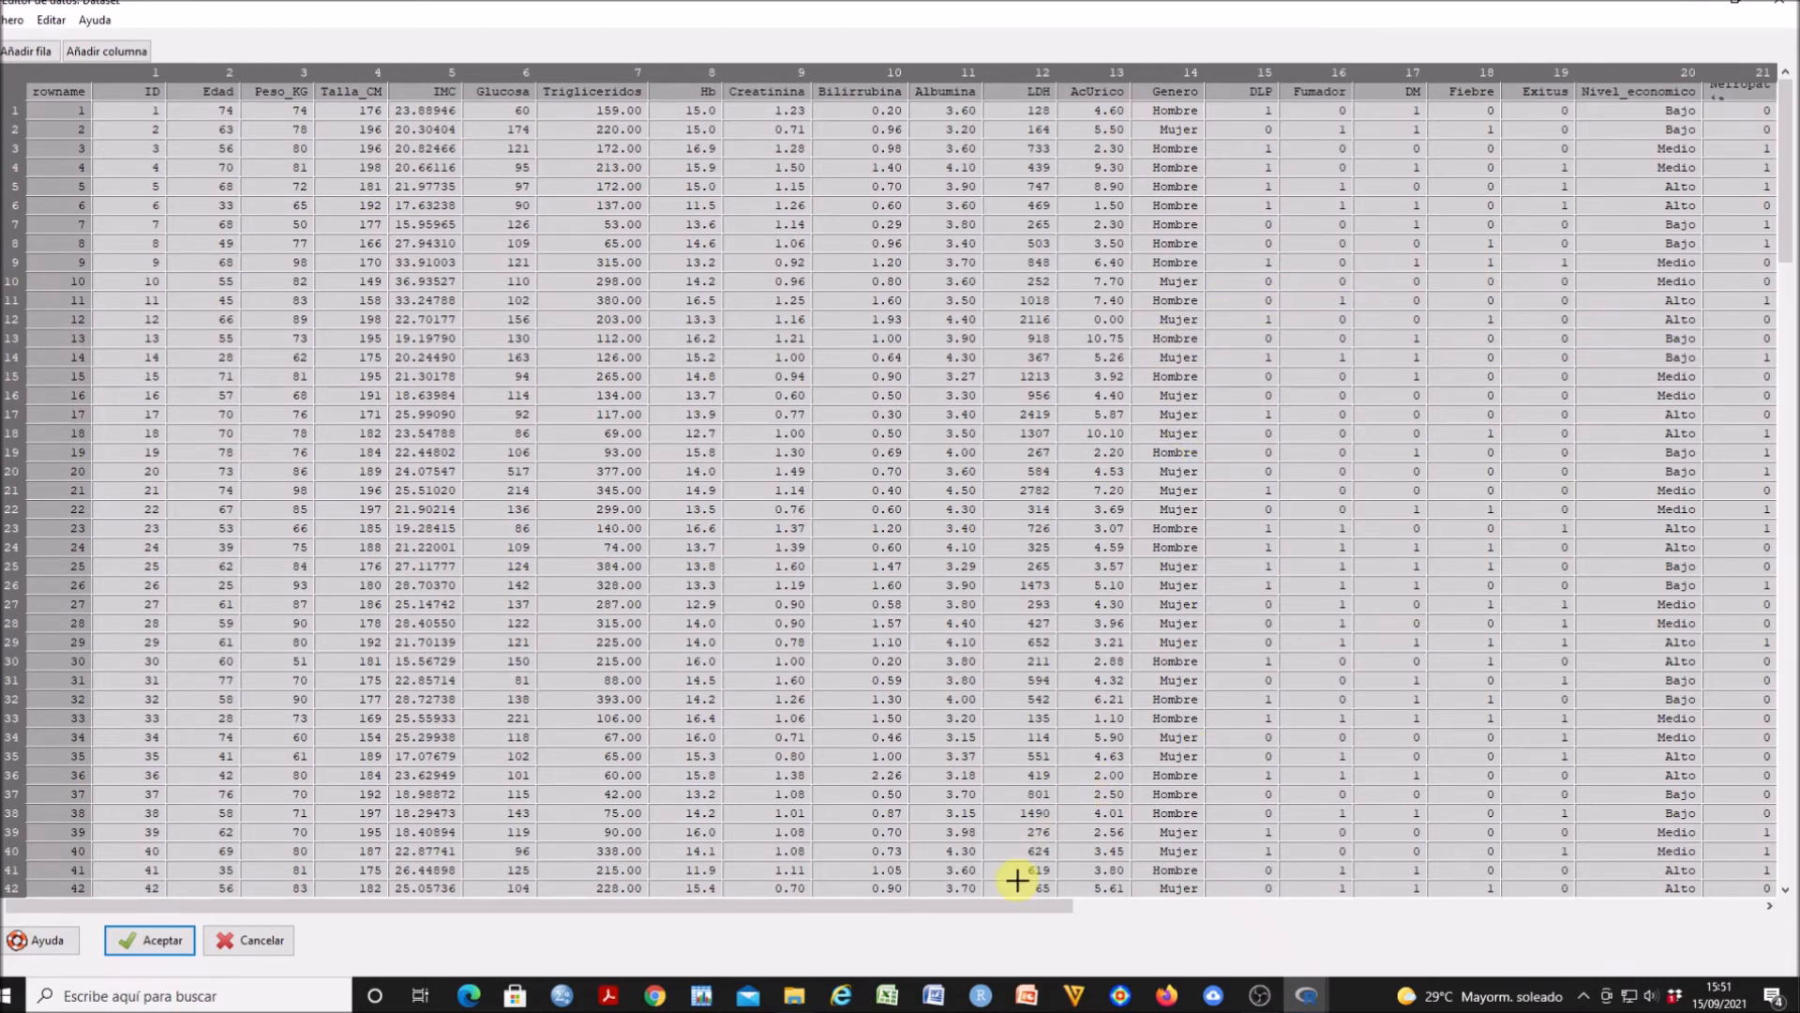
pyautogui.moveTo(1053, 902); pyautogui.dragTo(1675, 908)
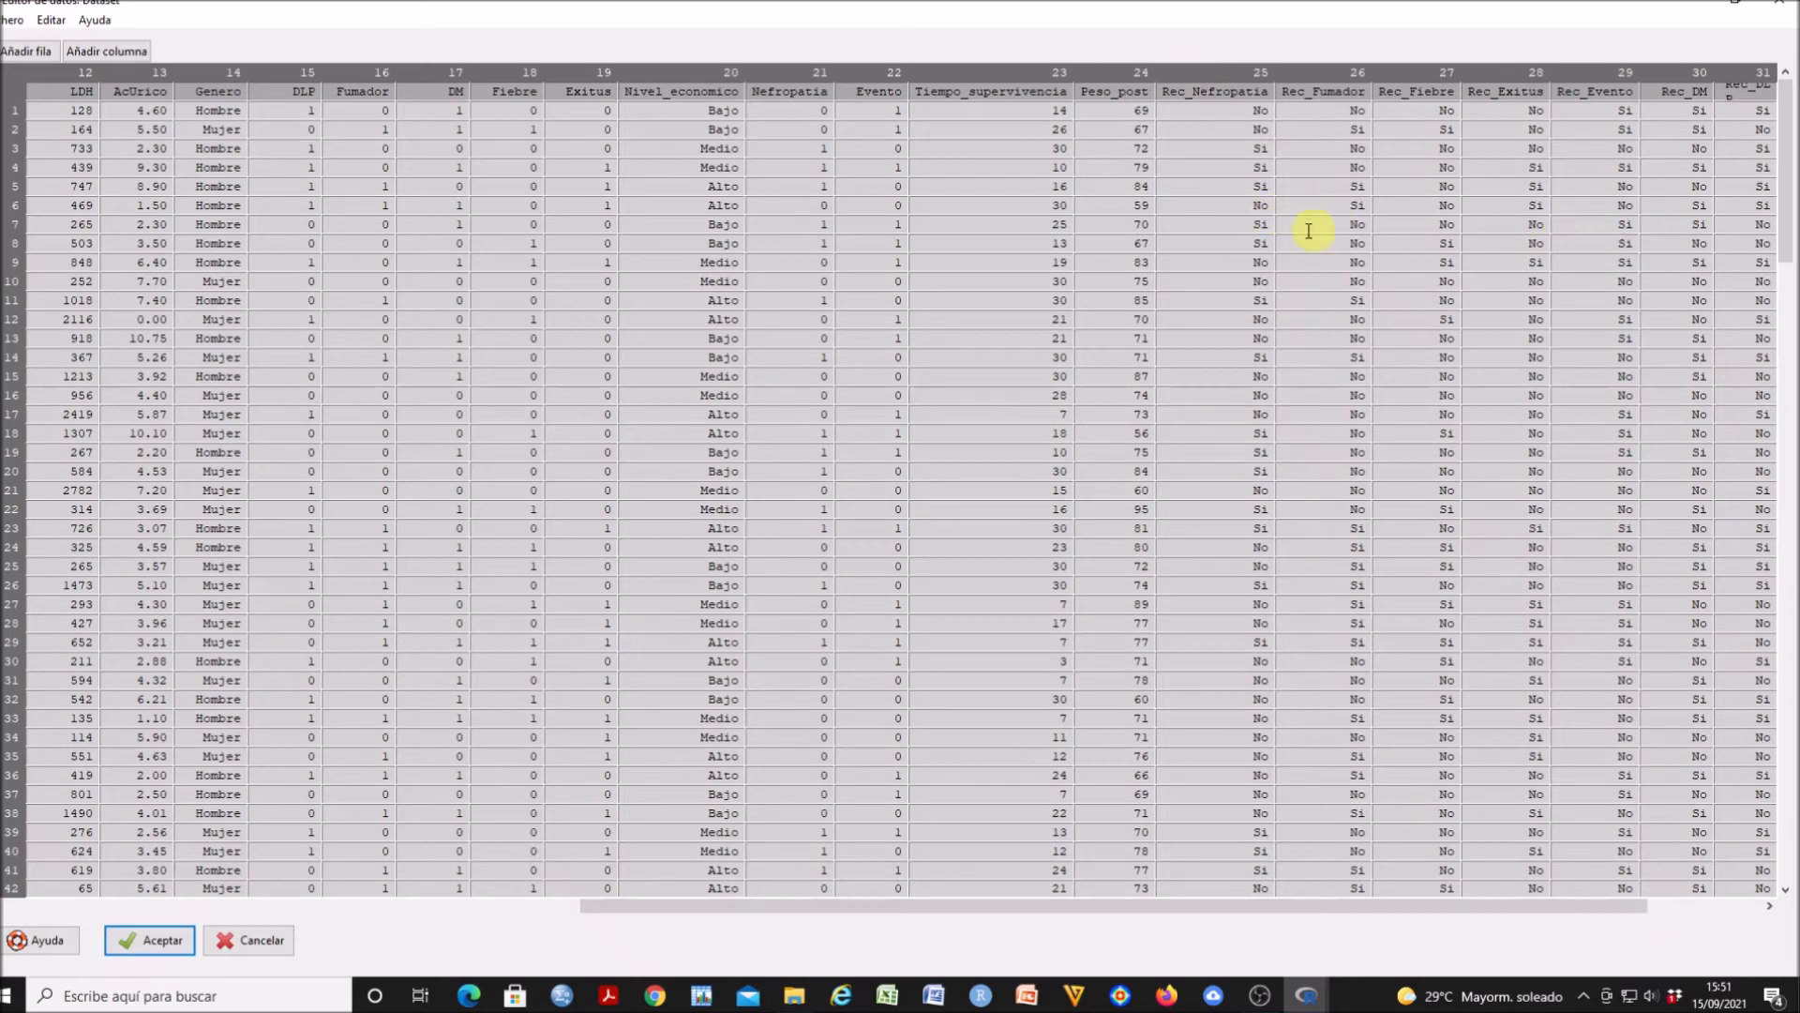
pyautogui.moveTo(1449, 903); pyautogui.dragTo(1739, 923)
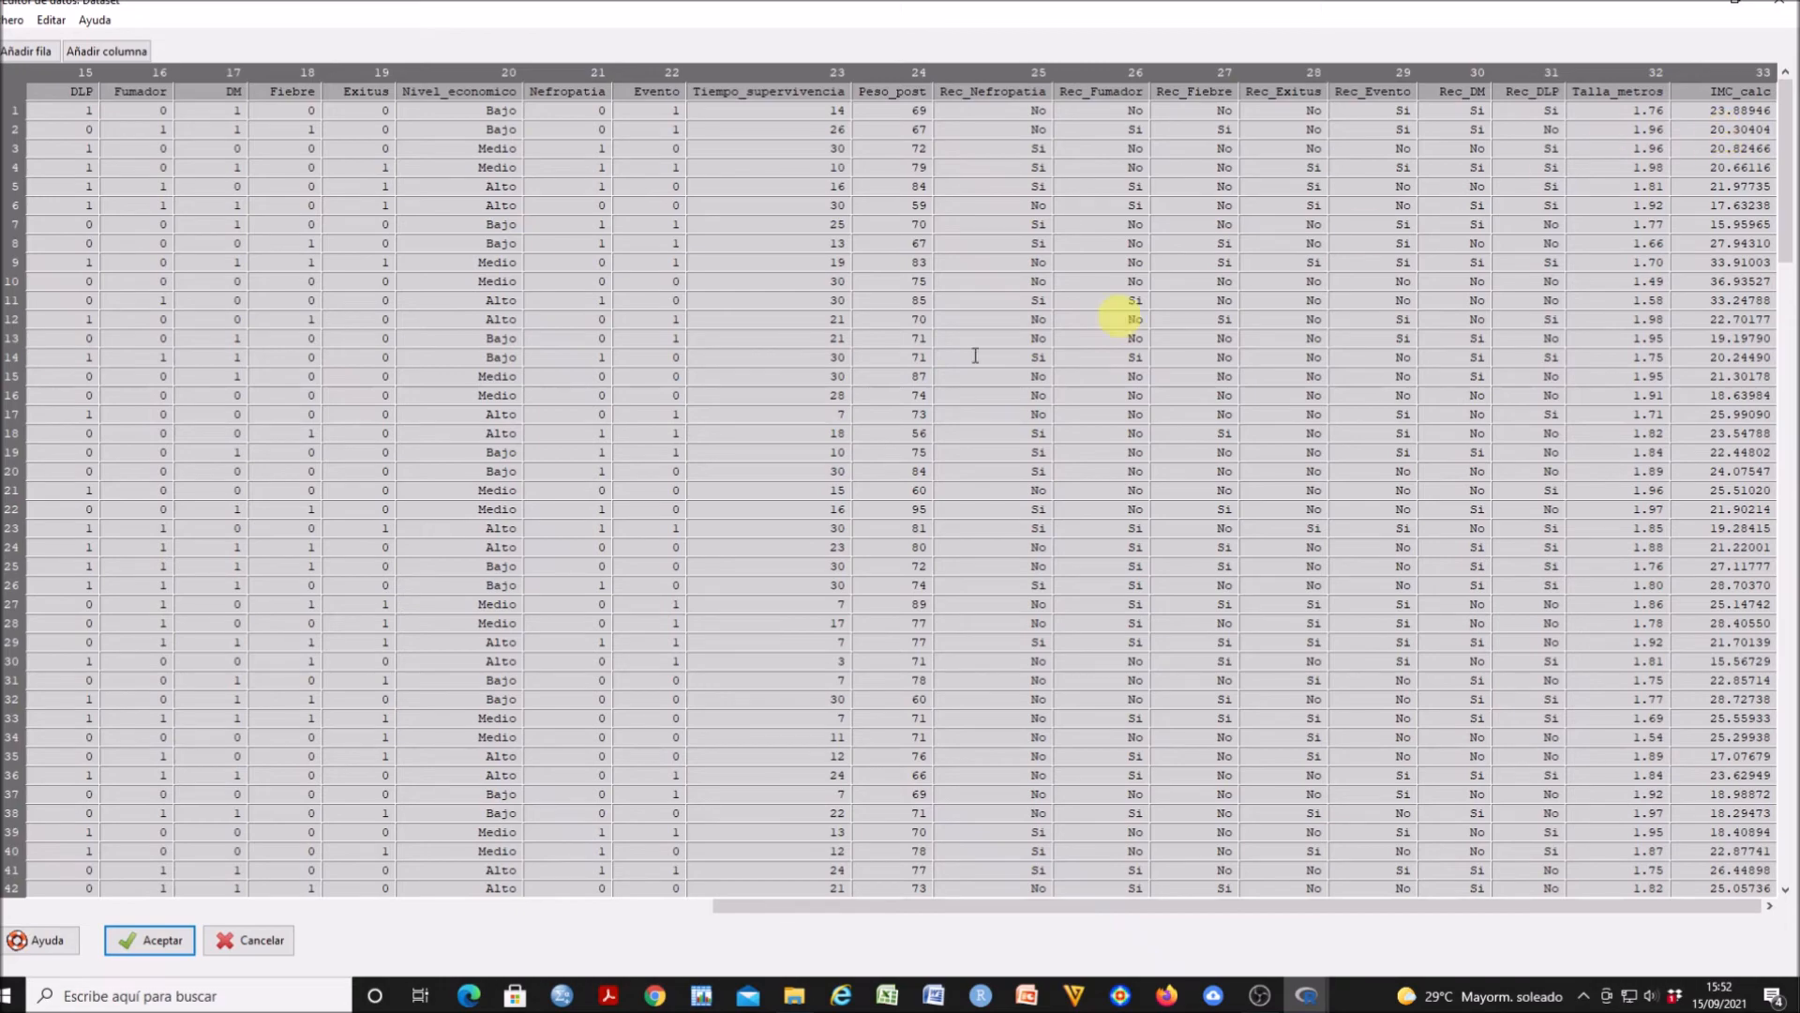
pyautogui.click(159, 940)
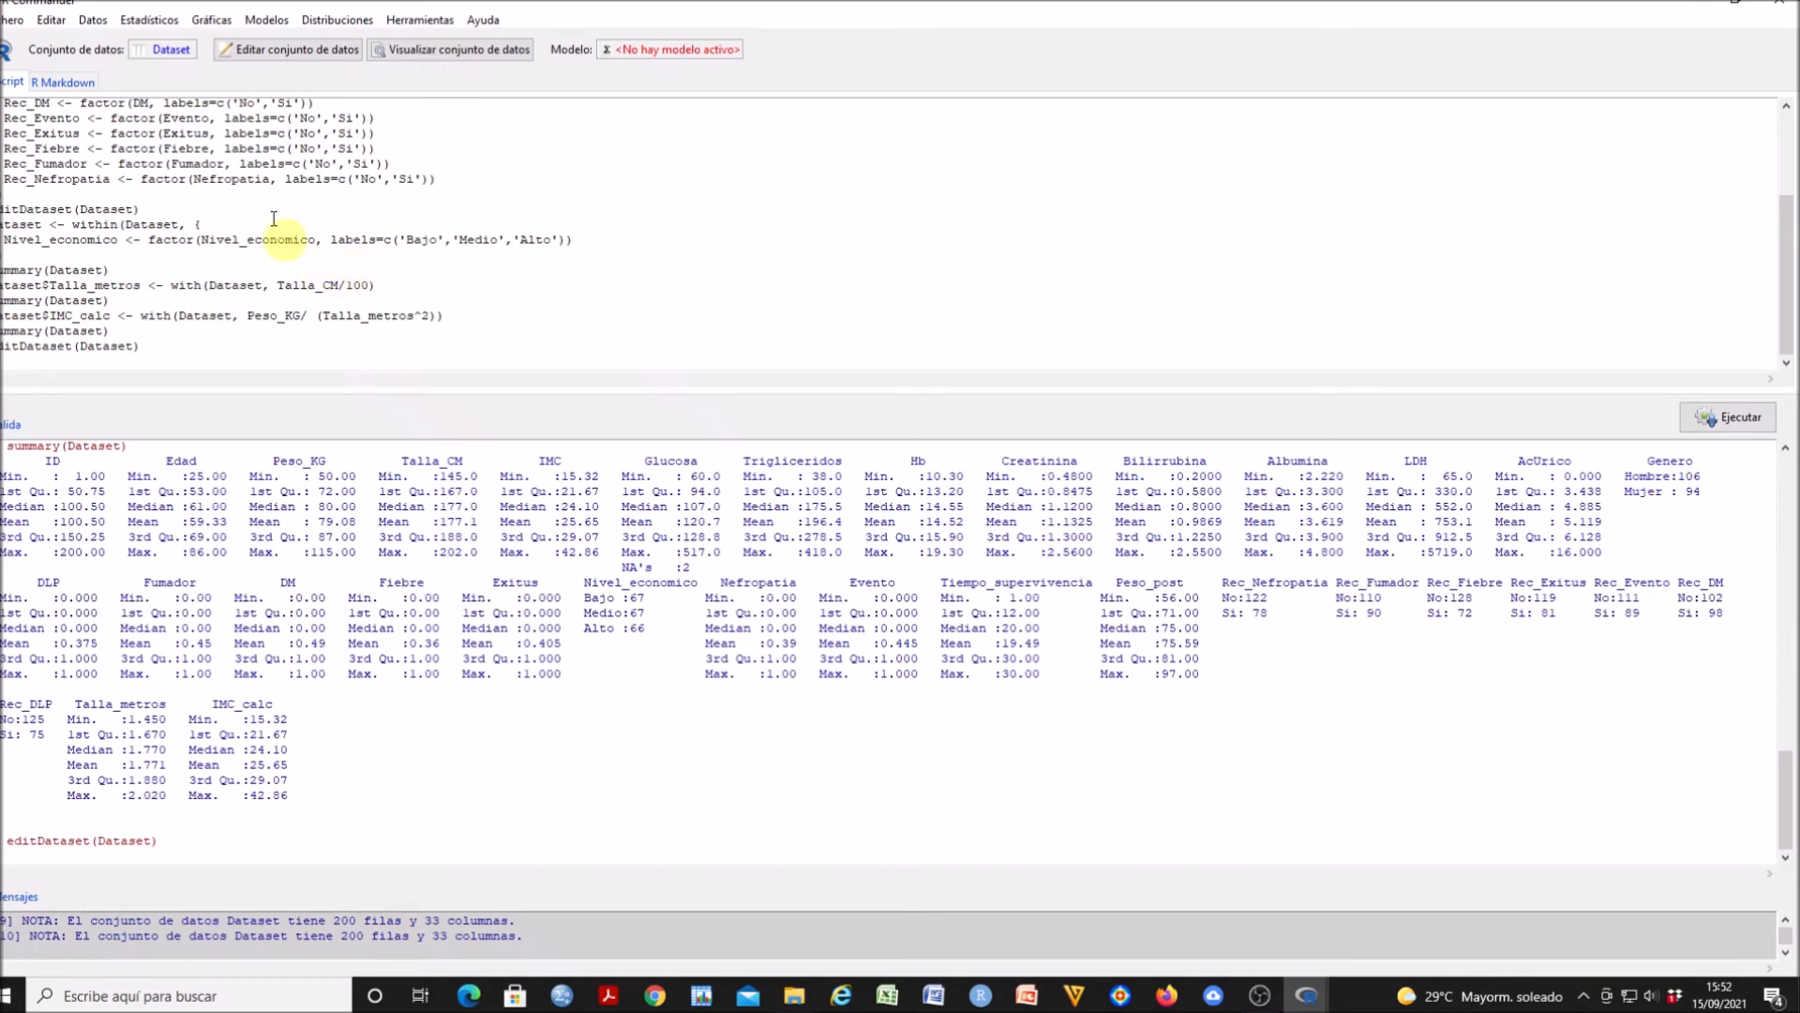
# Save the active dataset as Dataset.RData in the Curso básico de bioestadística folder
pyautogui.click(95, 21)
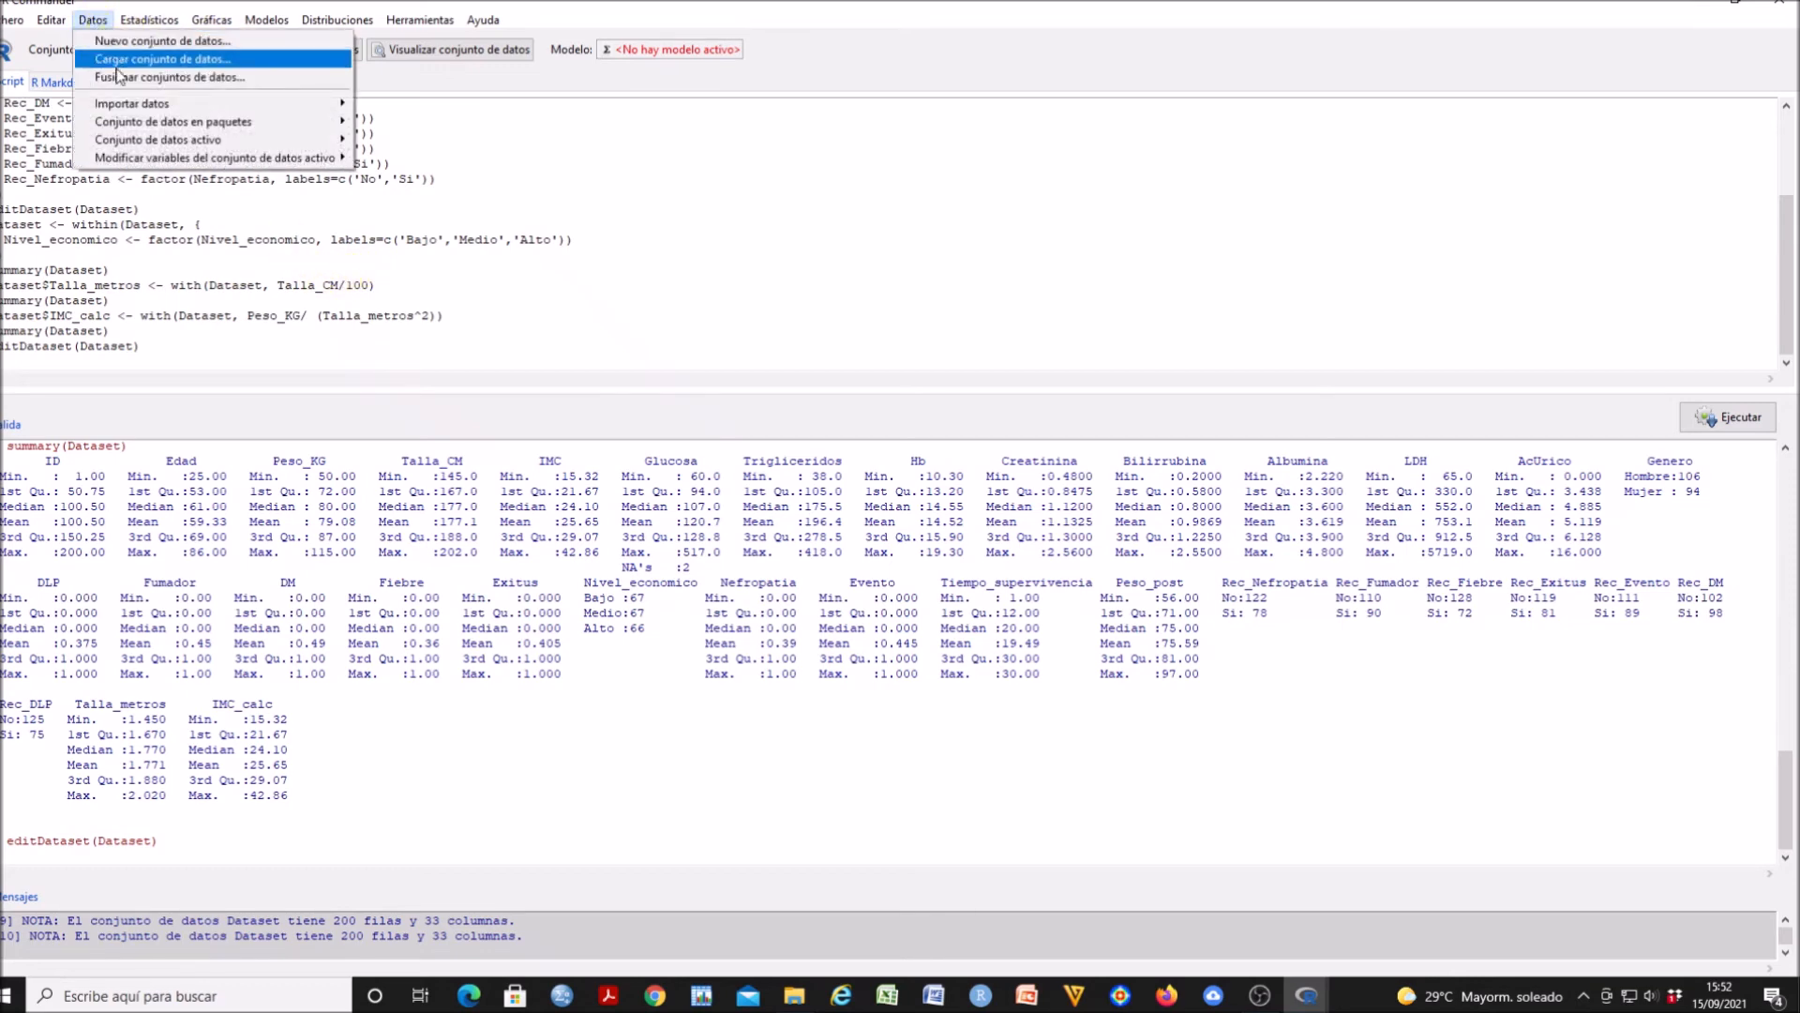
pyautogui.moveTo(237, 142)
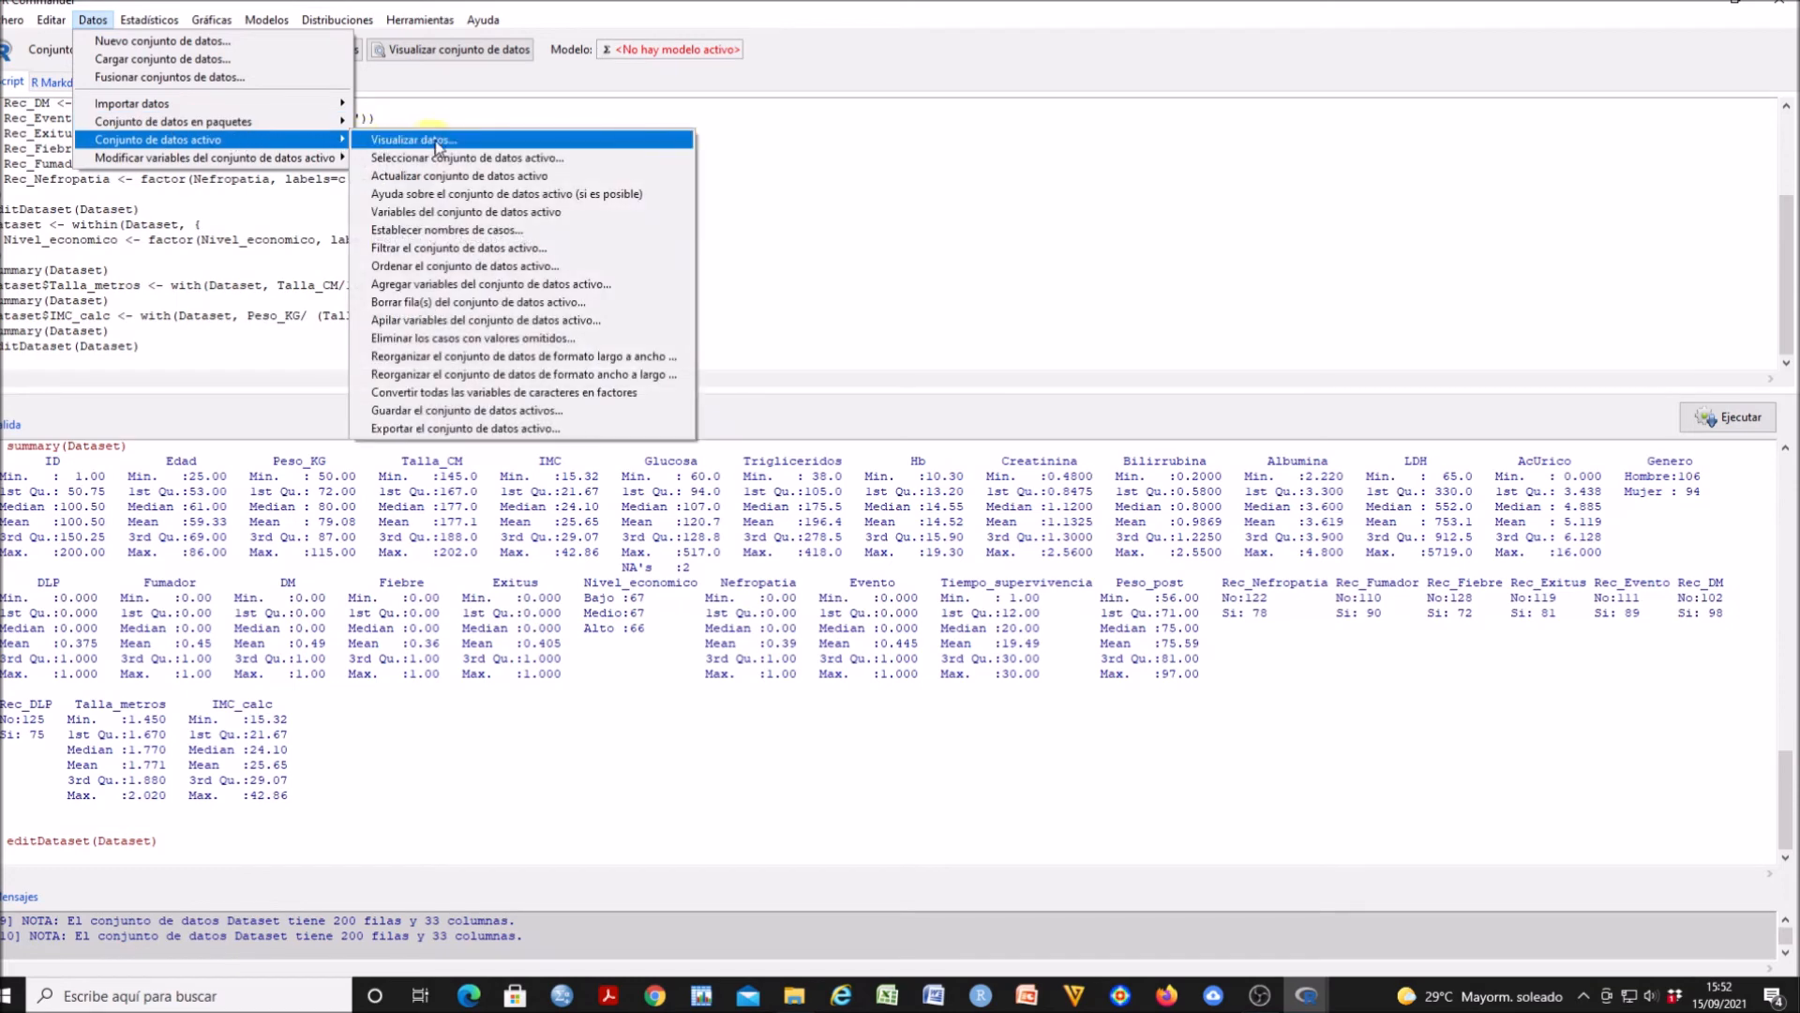
pyautogui.click(569, 165)
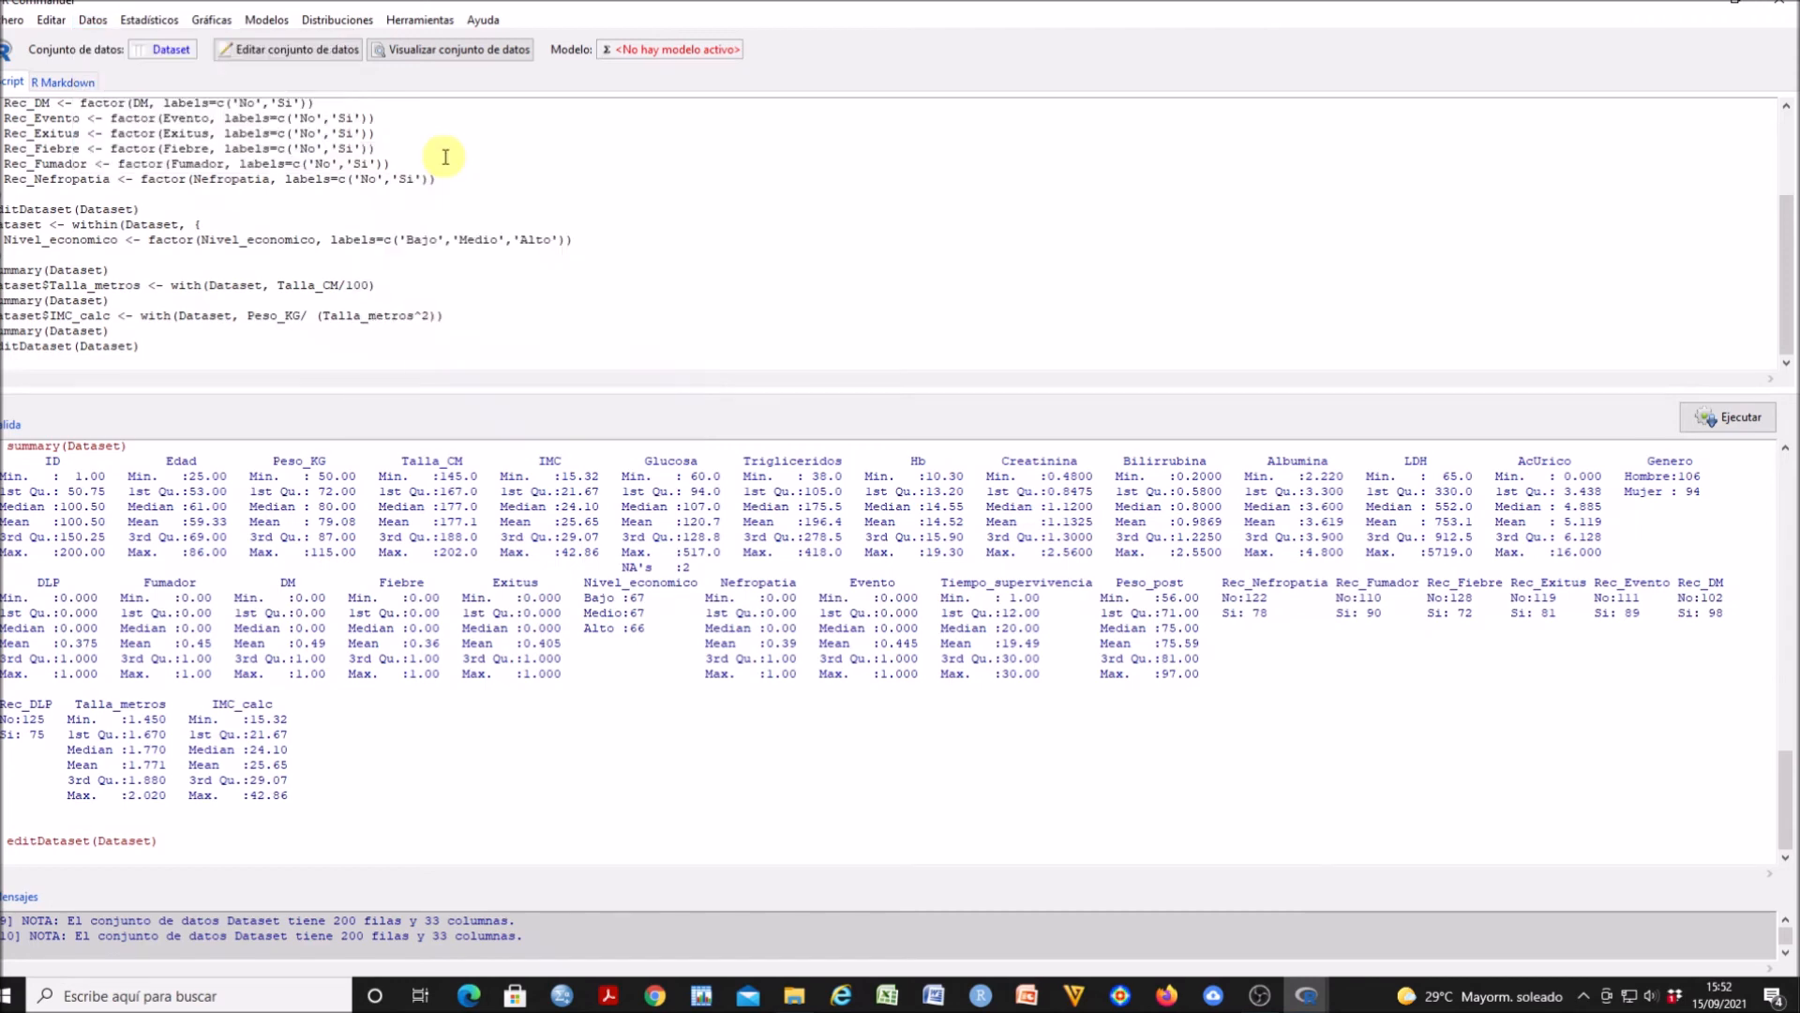
pyautogui.click(94, 20)
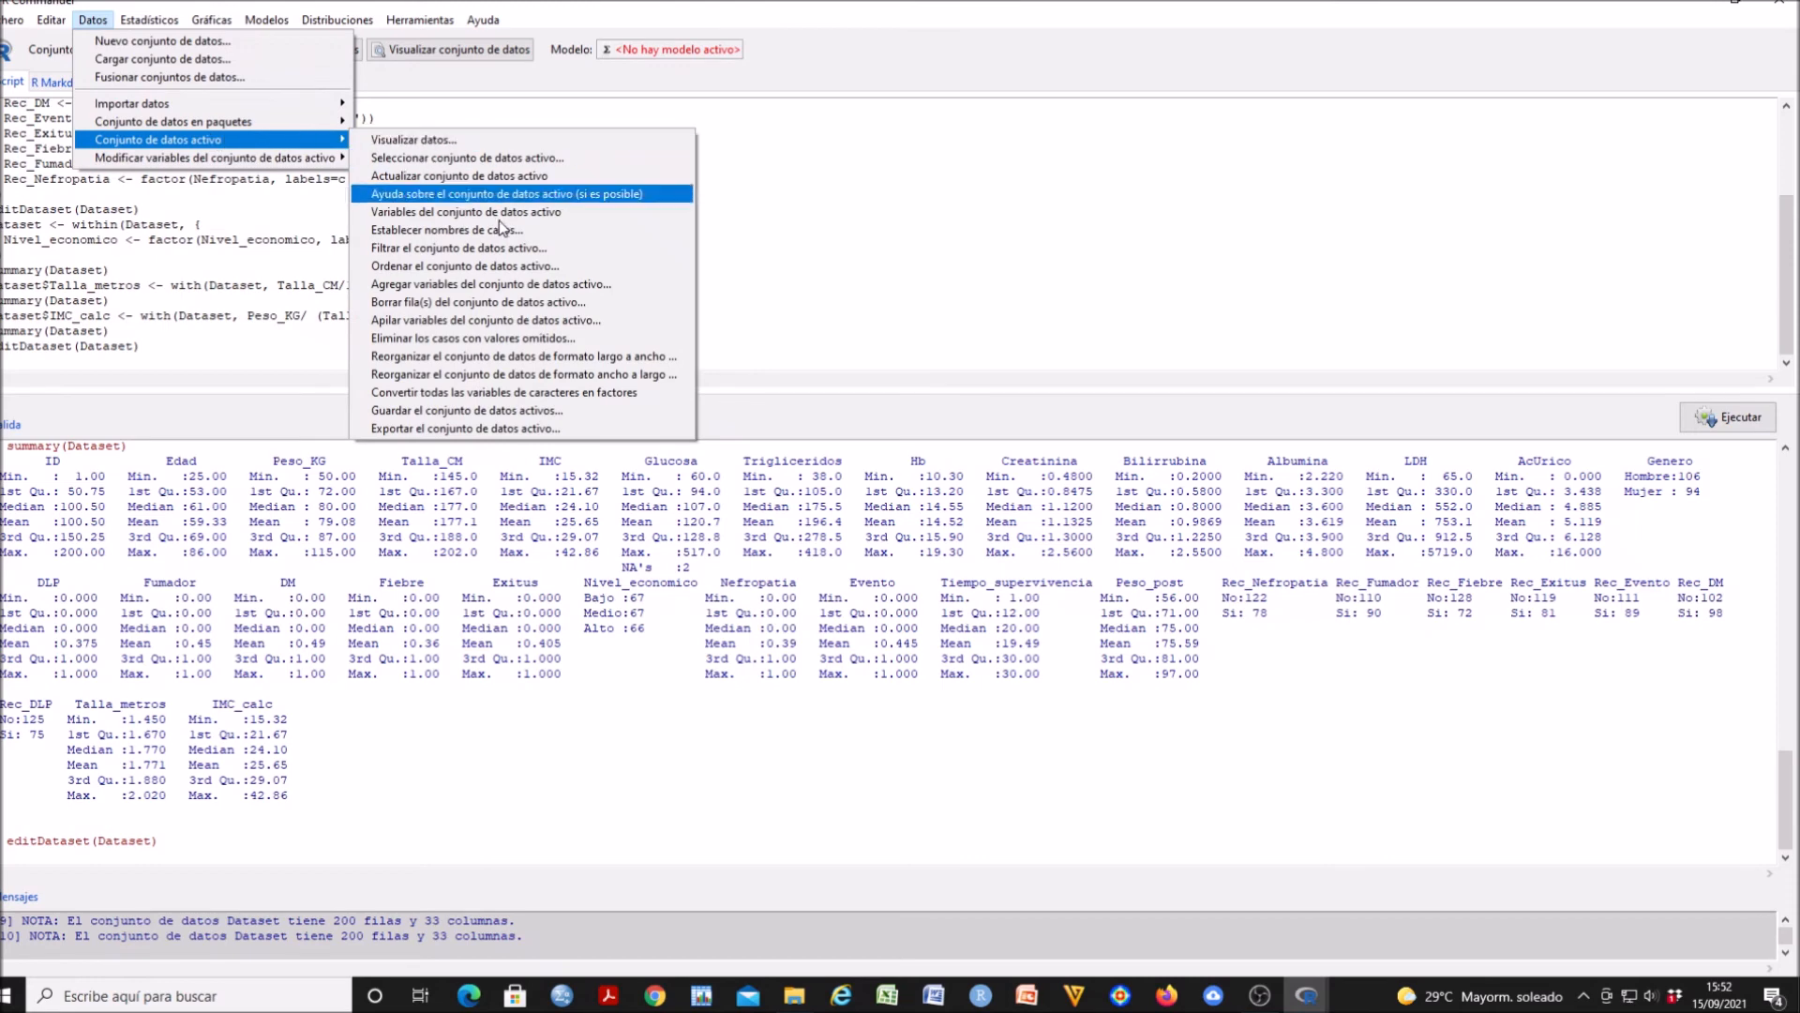
pyautogui.click(578, 414)
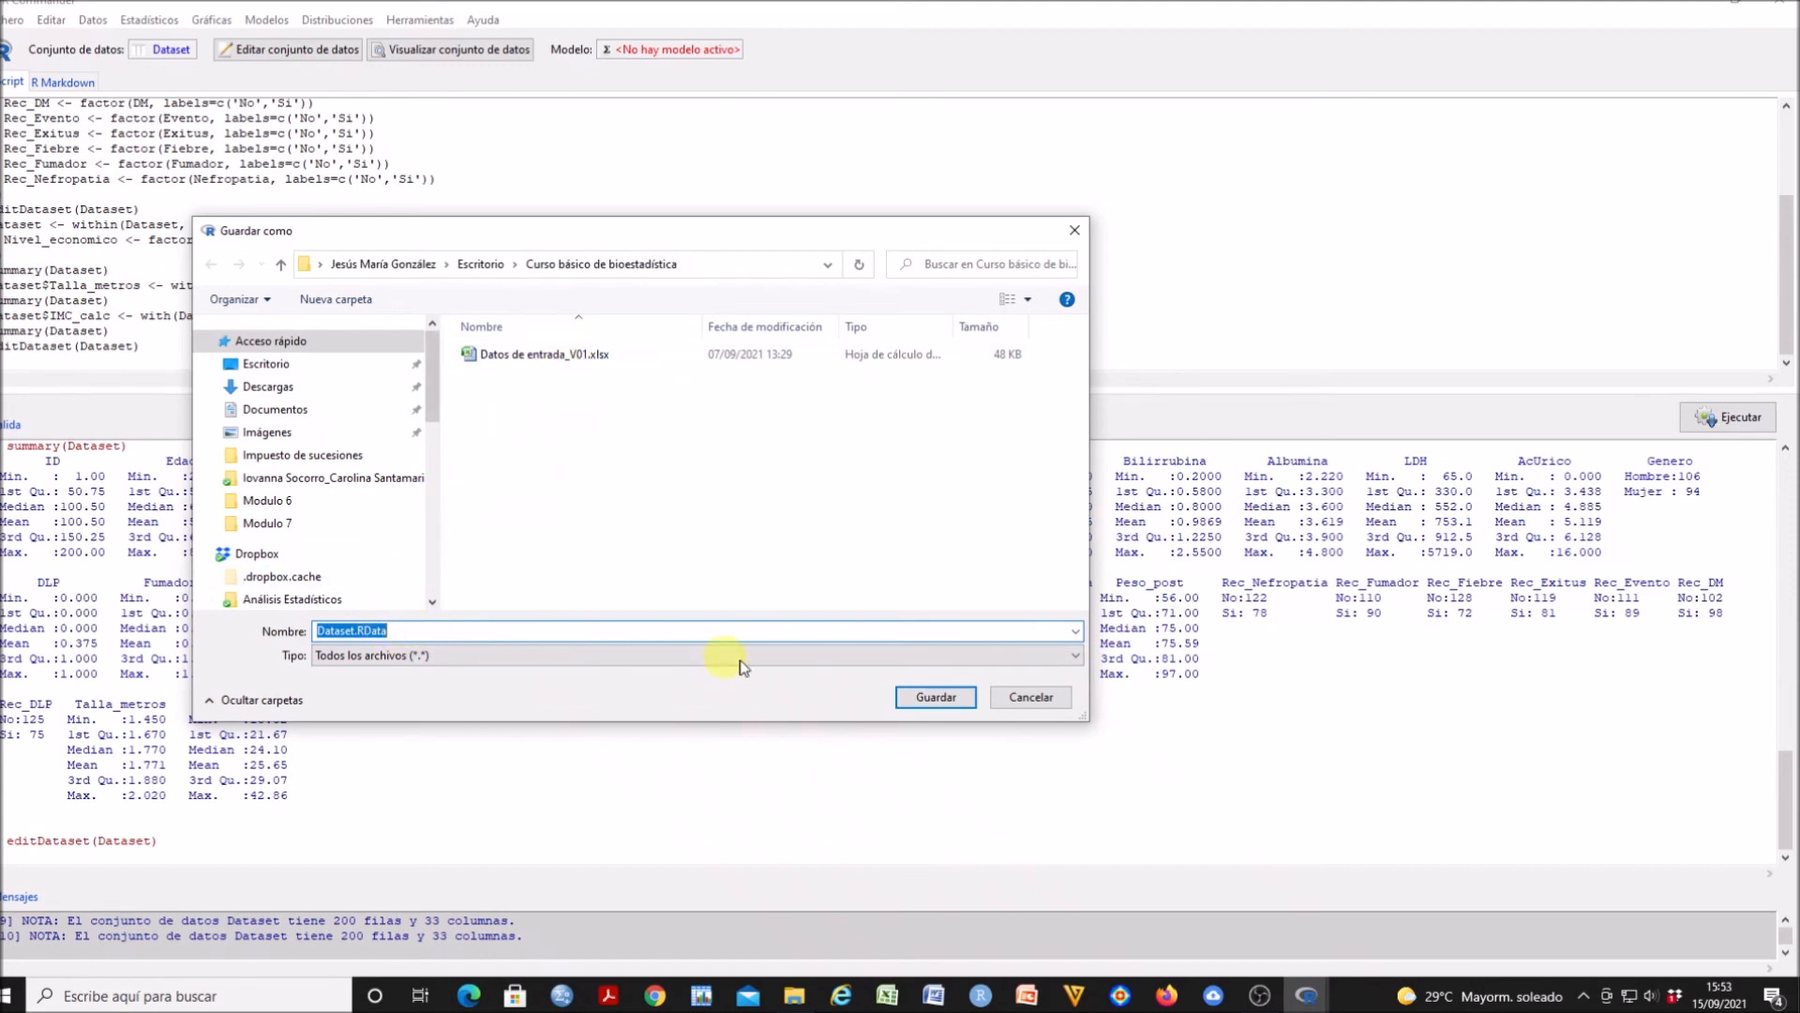
pyautogui.click(935, 698)
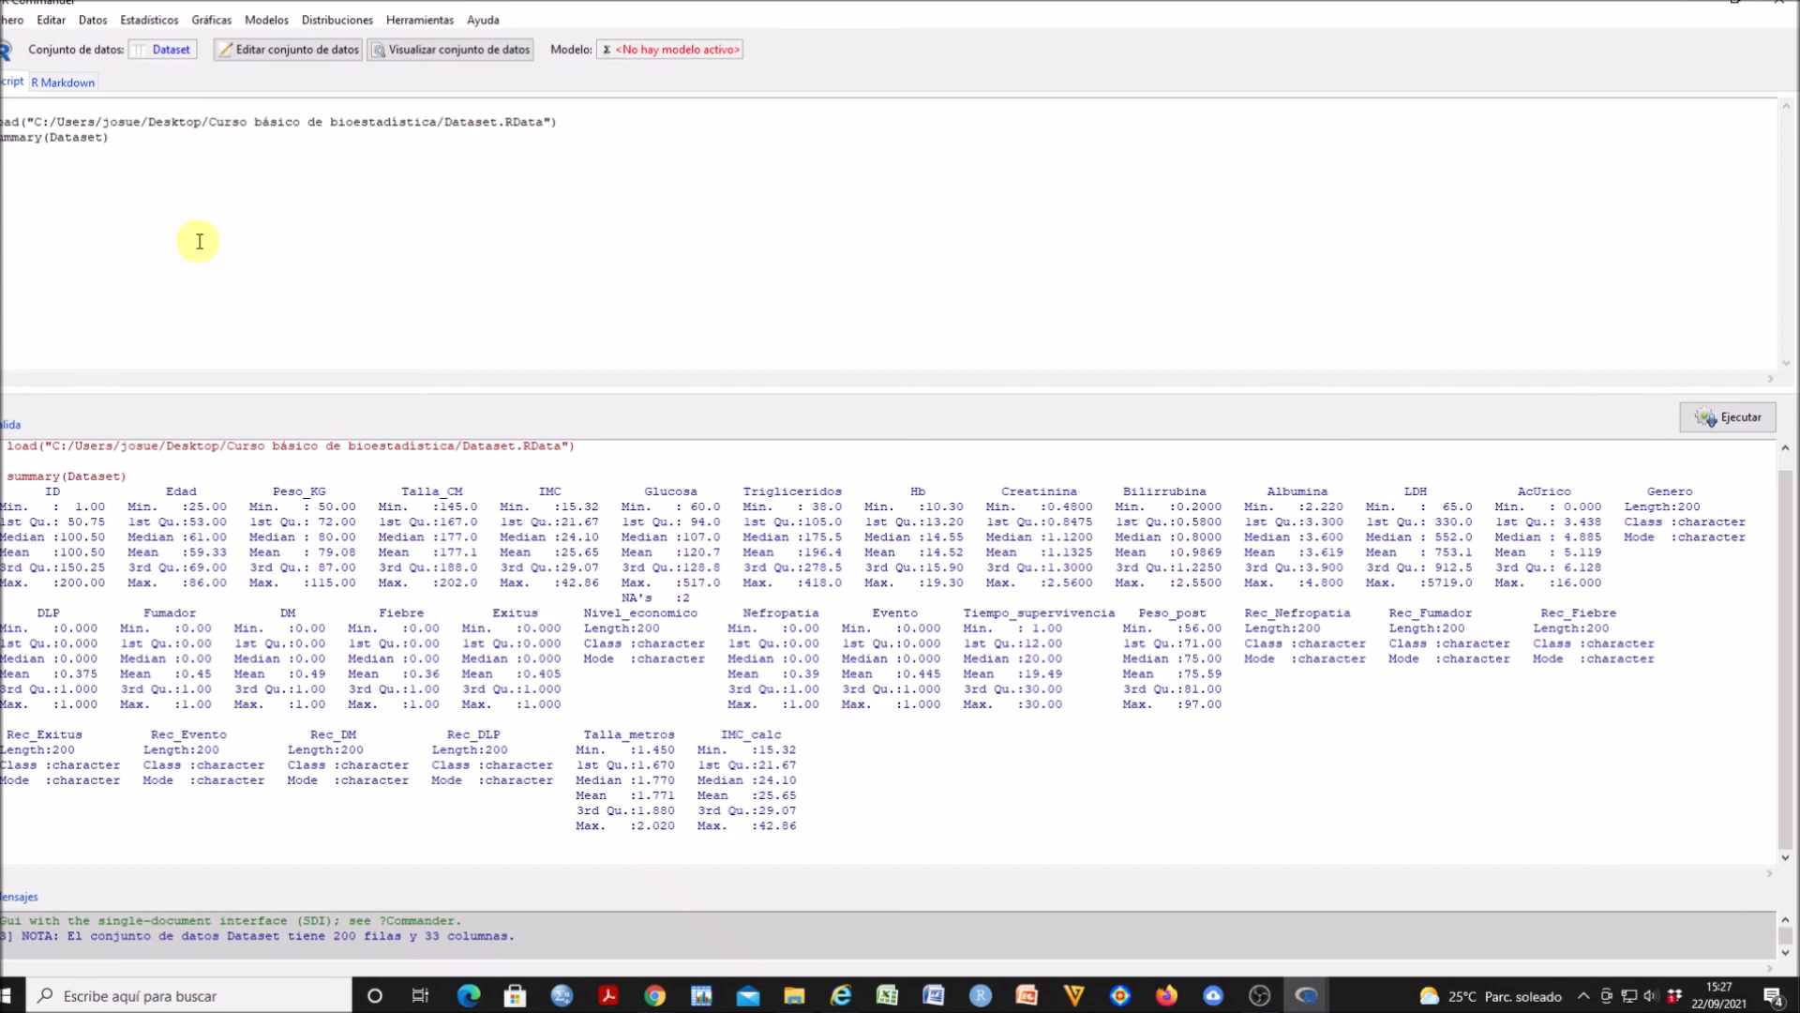
# Exit both Commander and R and confirm the exit
pyautogui.click(16, 23)
pyautogui.moveTo(129, 291)
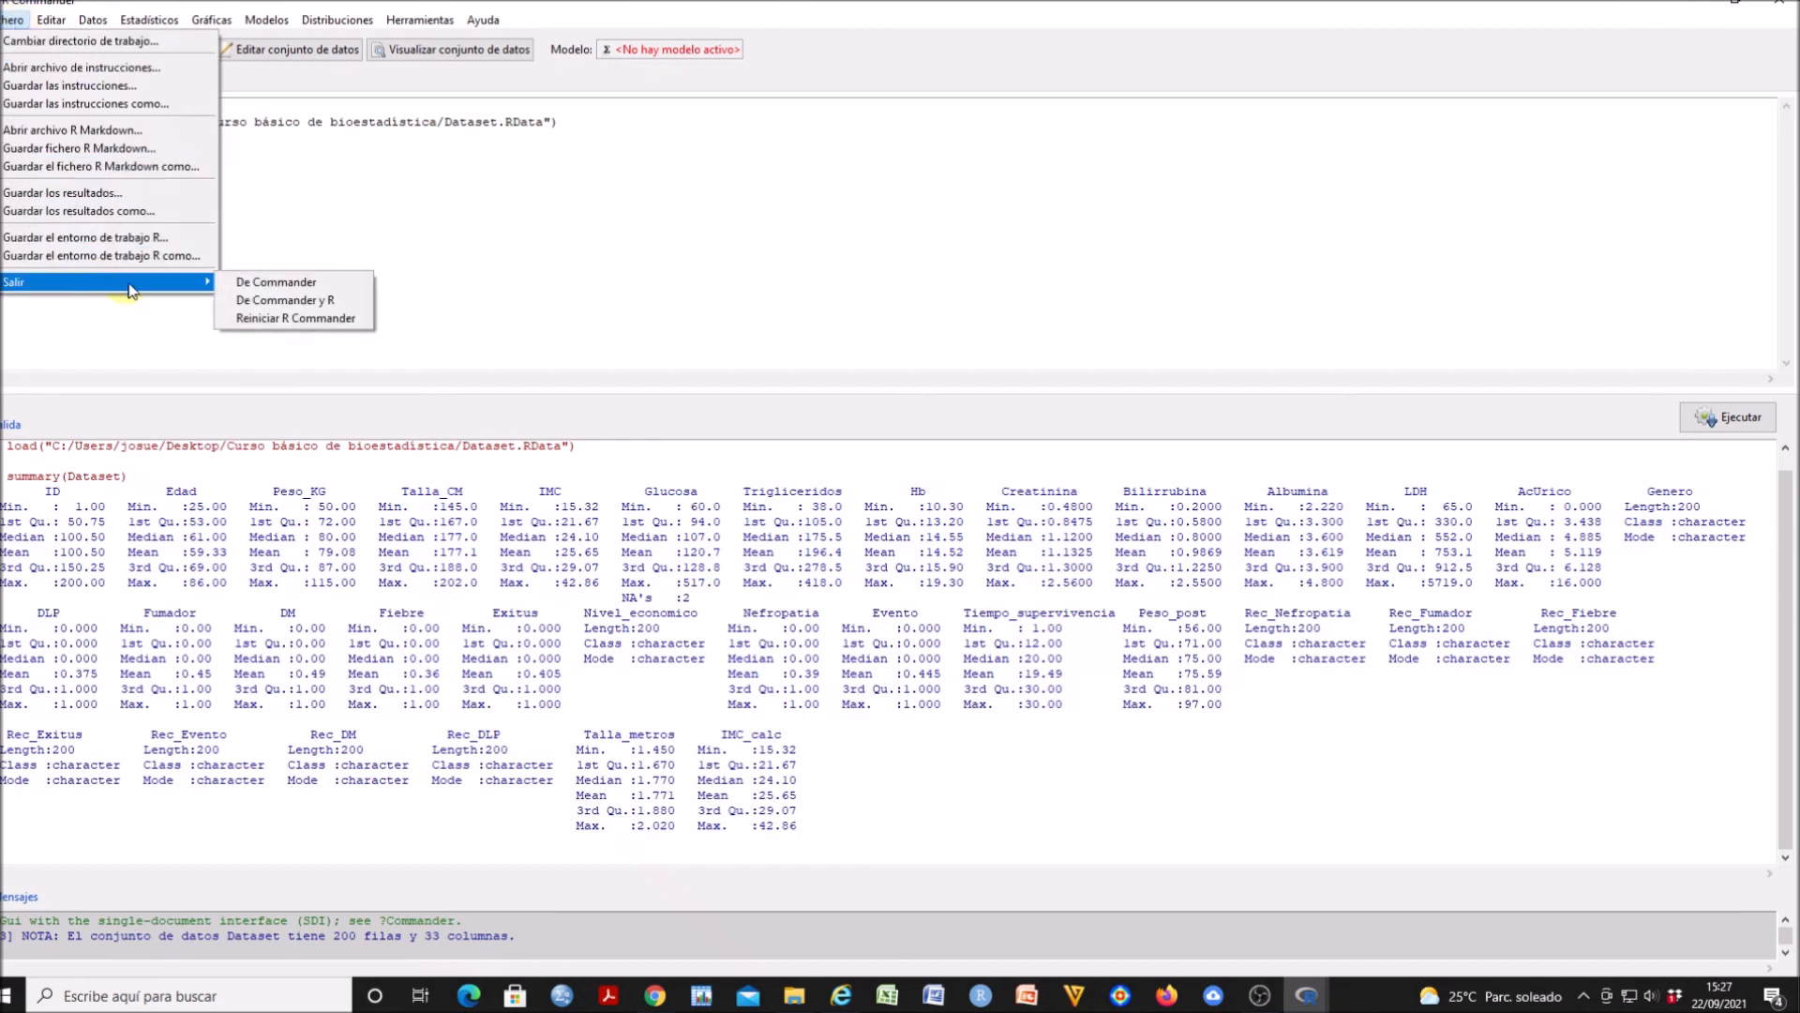
pyautogui.click(351, 300)
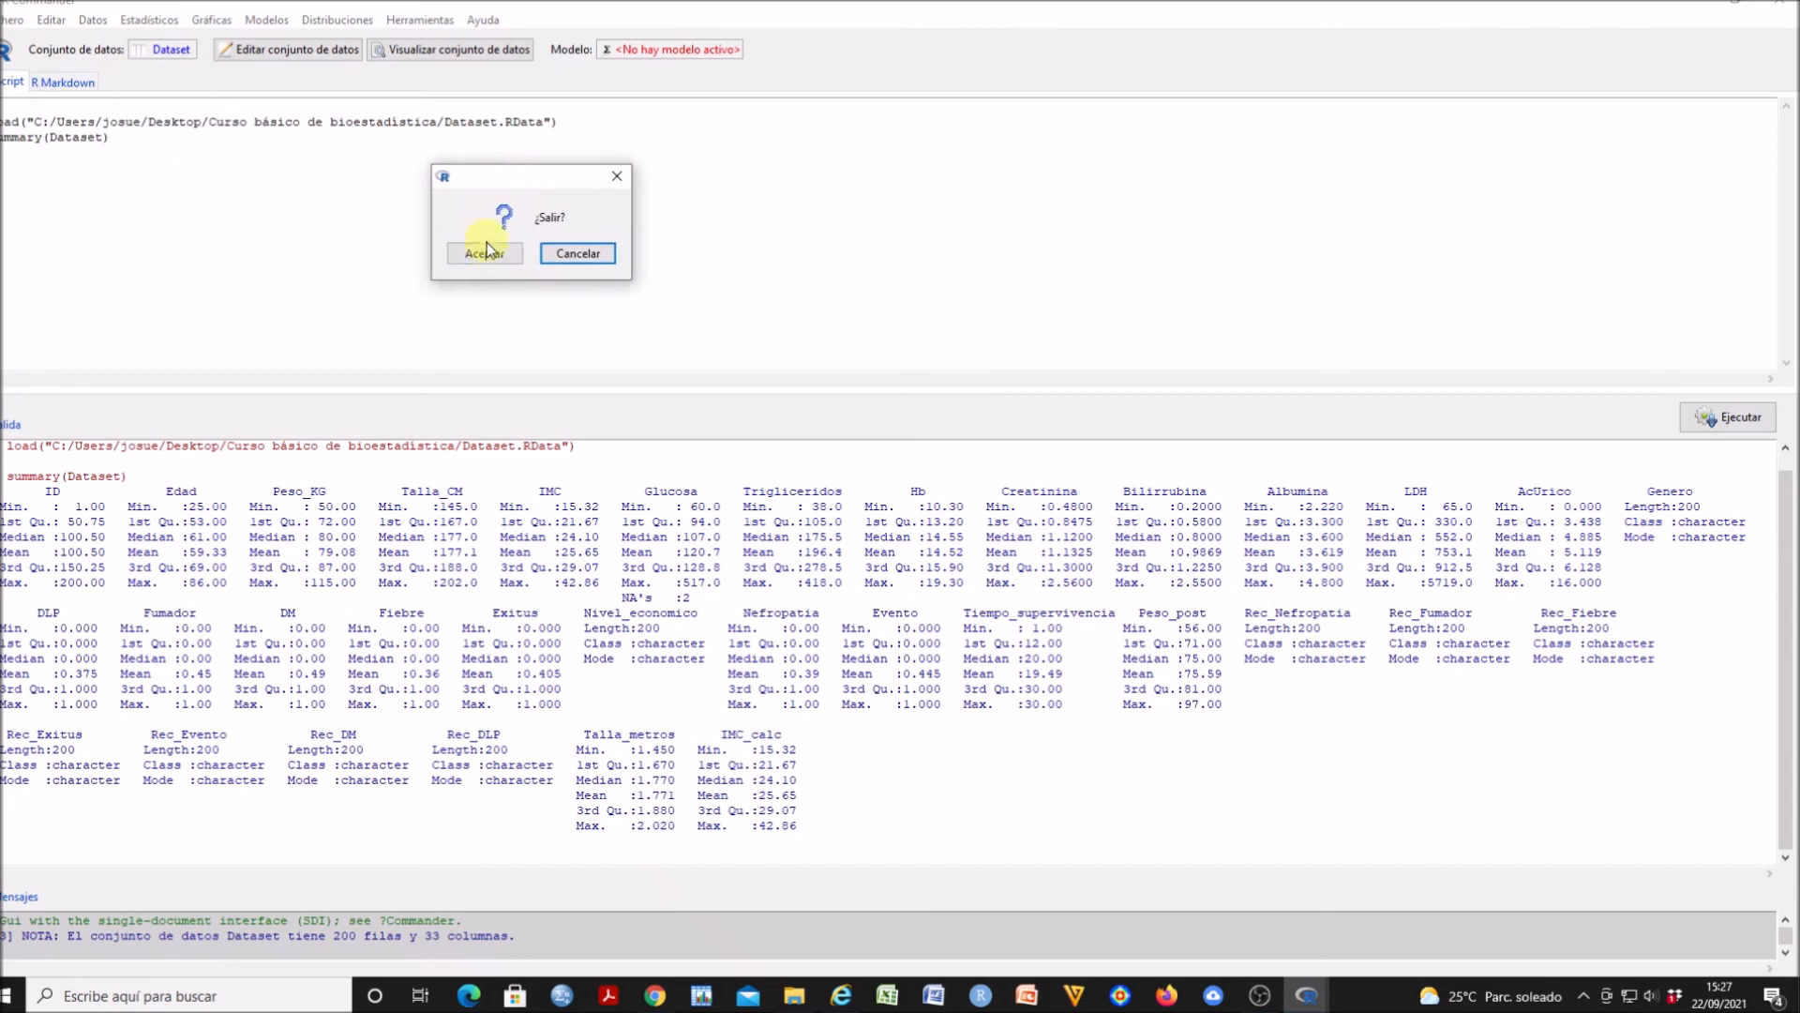
pyautogui.click(486, 255)
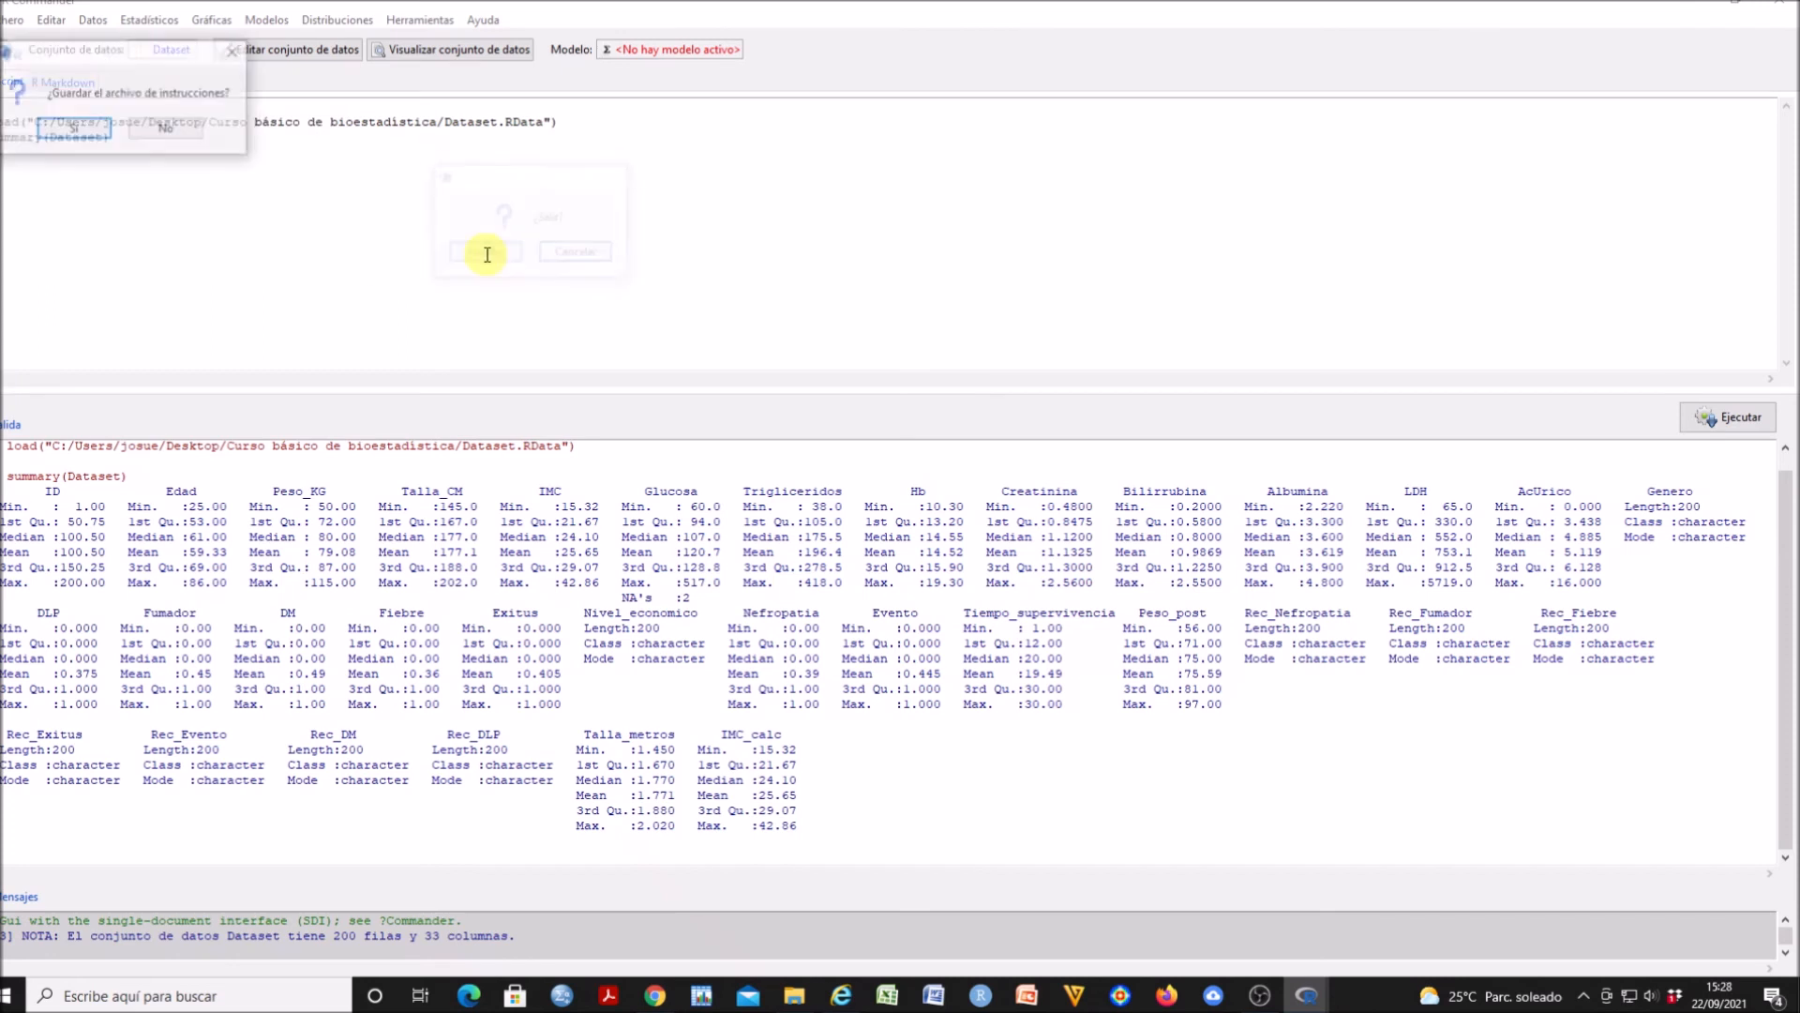
# Save the instructions file as RCommander_Modulo2.R in the course folder
pyautogui.moveTo(146, 65); pyautogui.dragTo(478, 213)
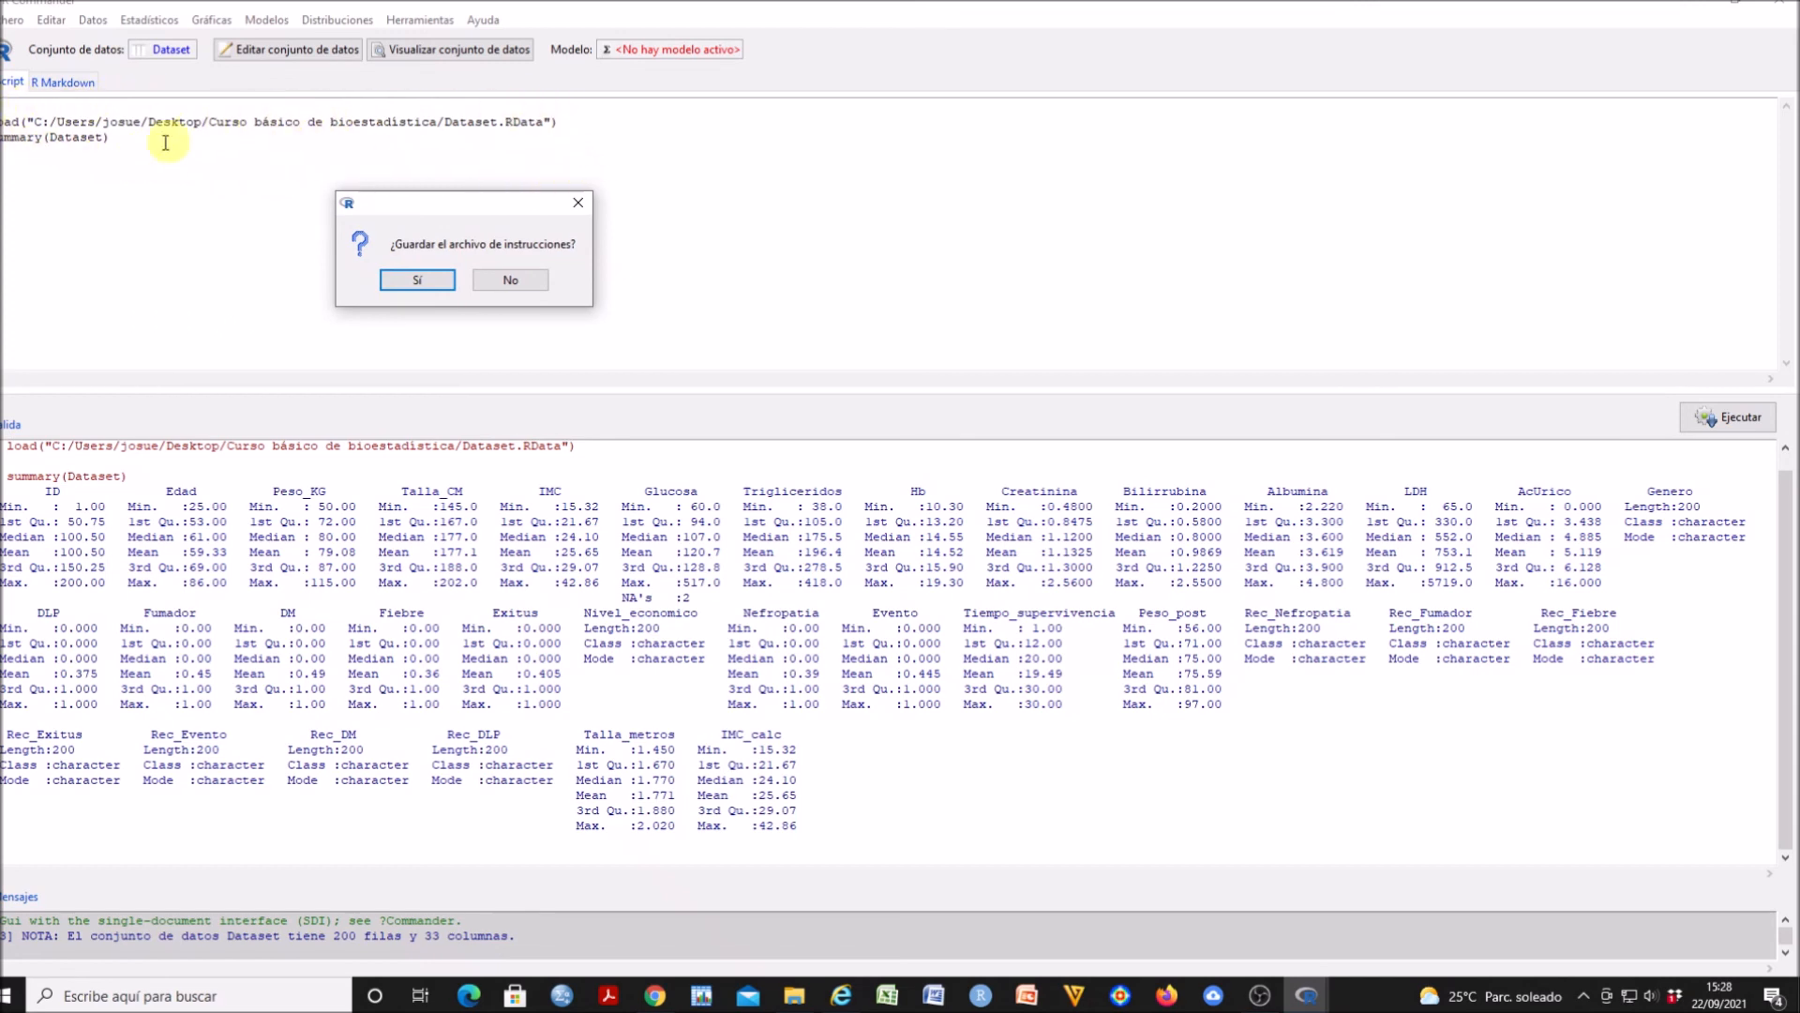
pyautogui.click(420, 281)
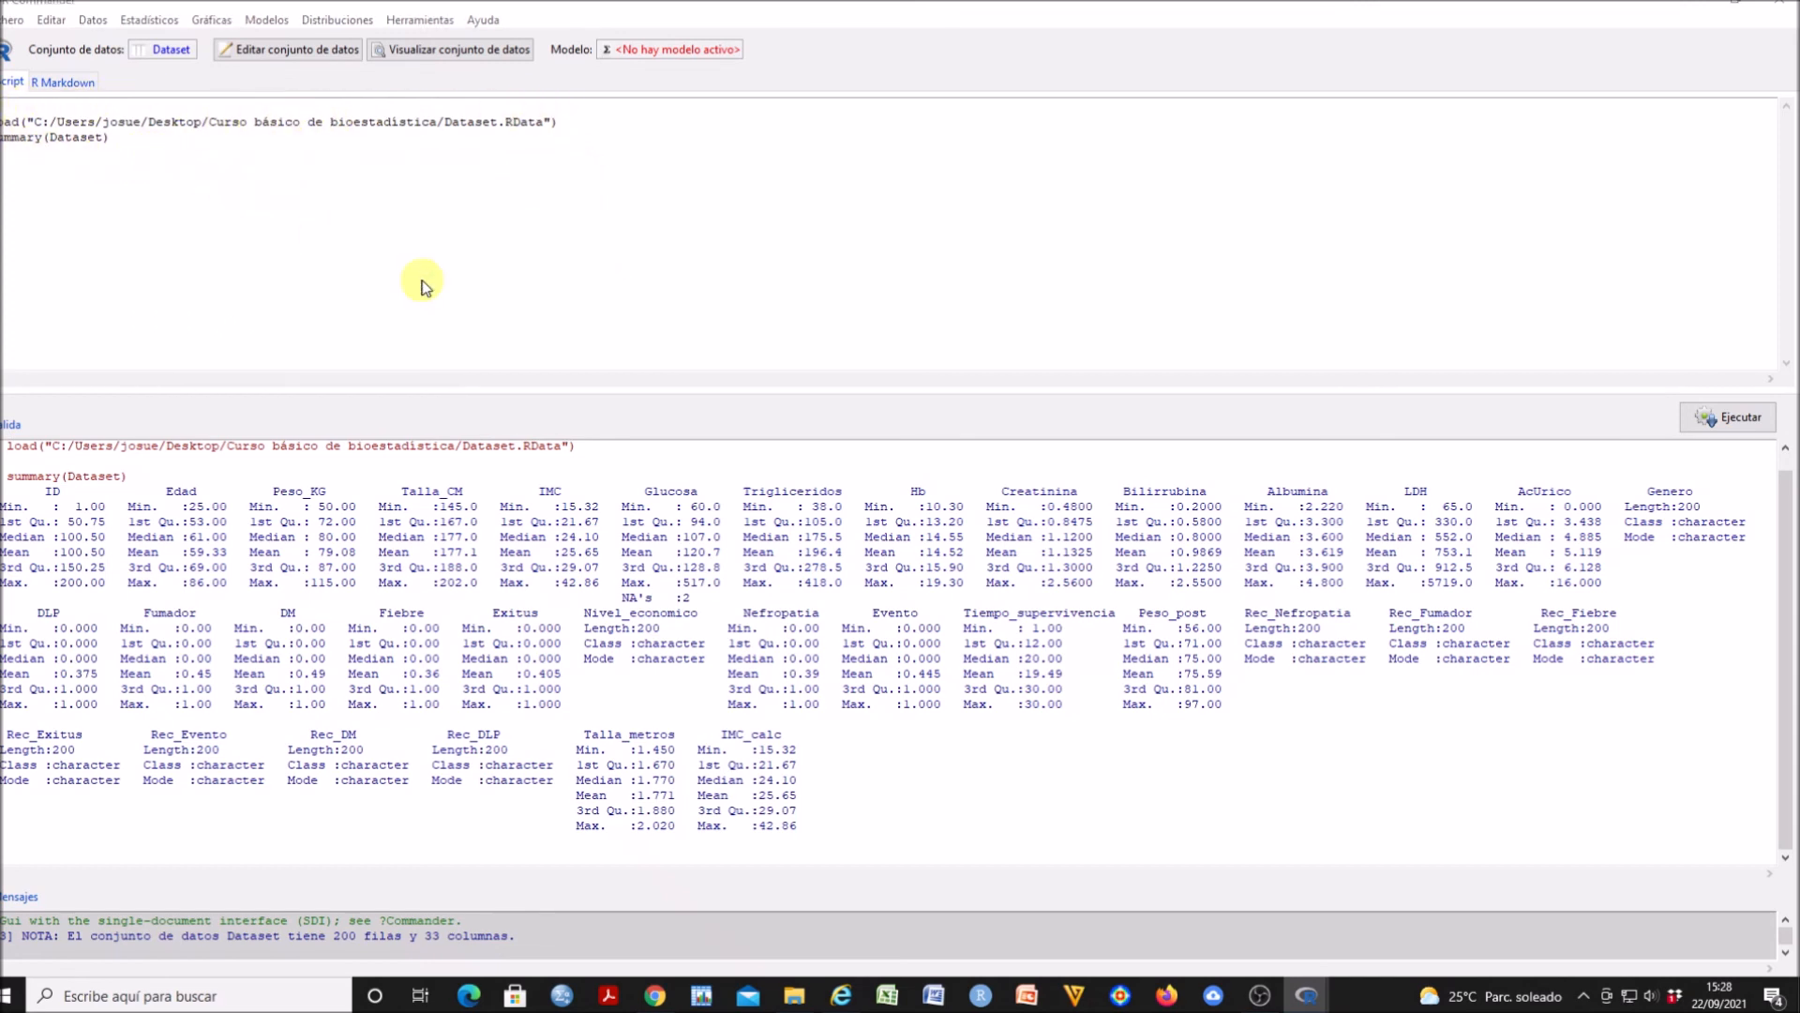
pyautogui.click(185, 444)
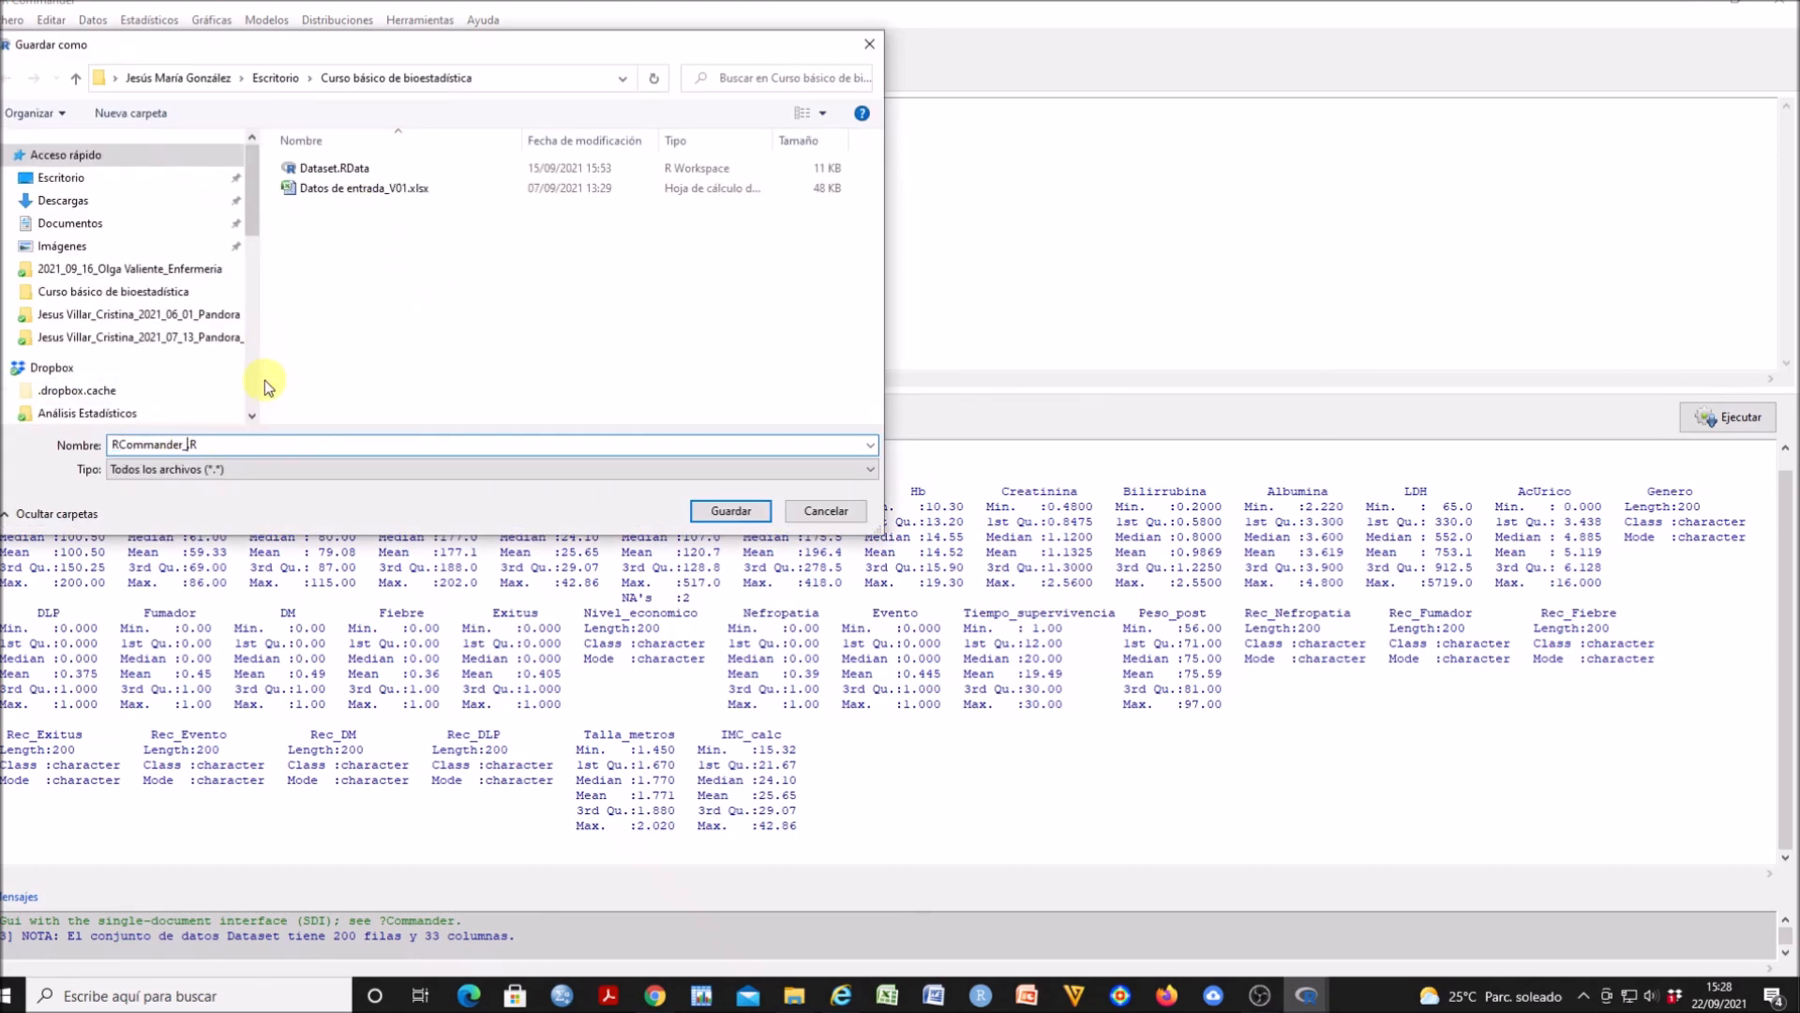
pyautogui.write('_Modulo2')
pyautogui.press('Return')
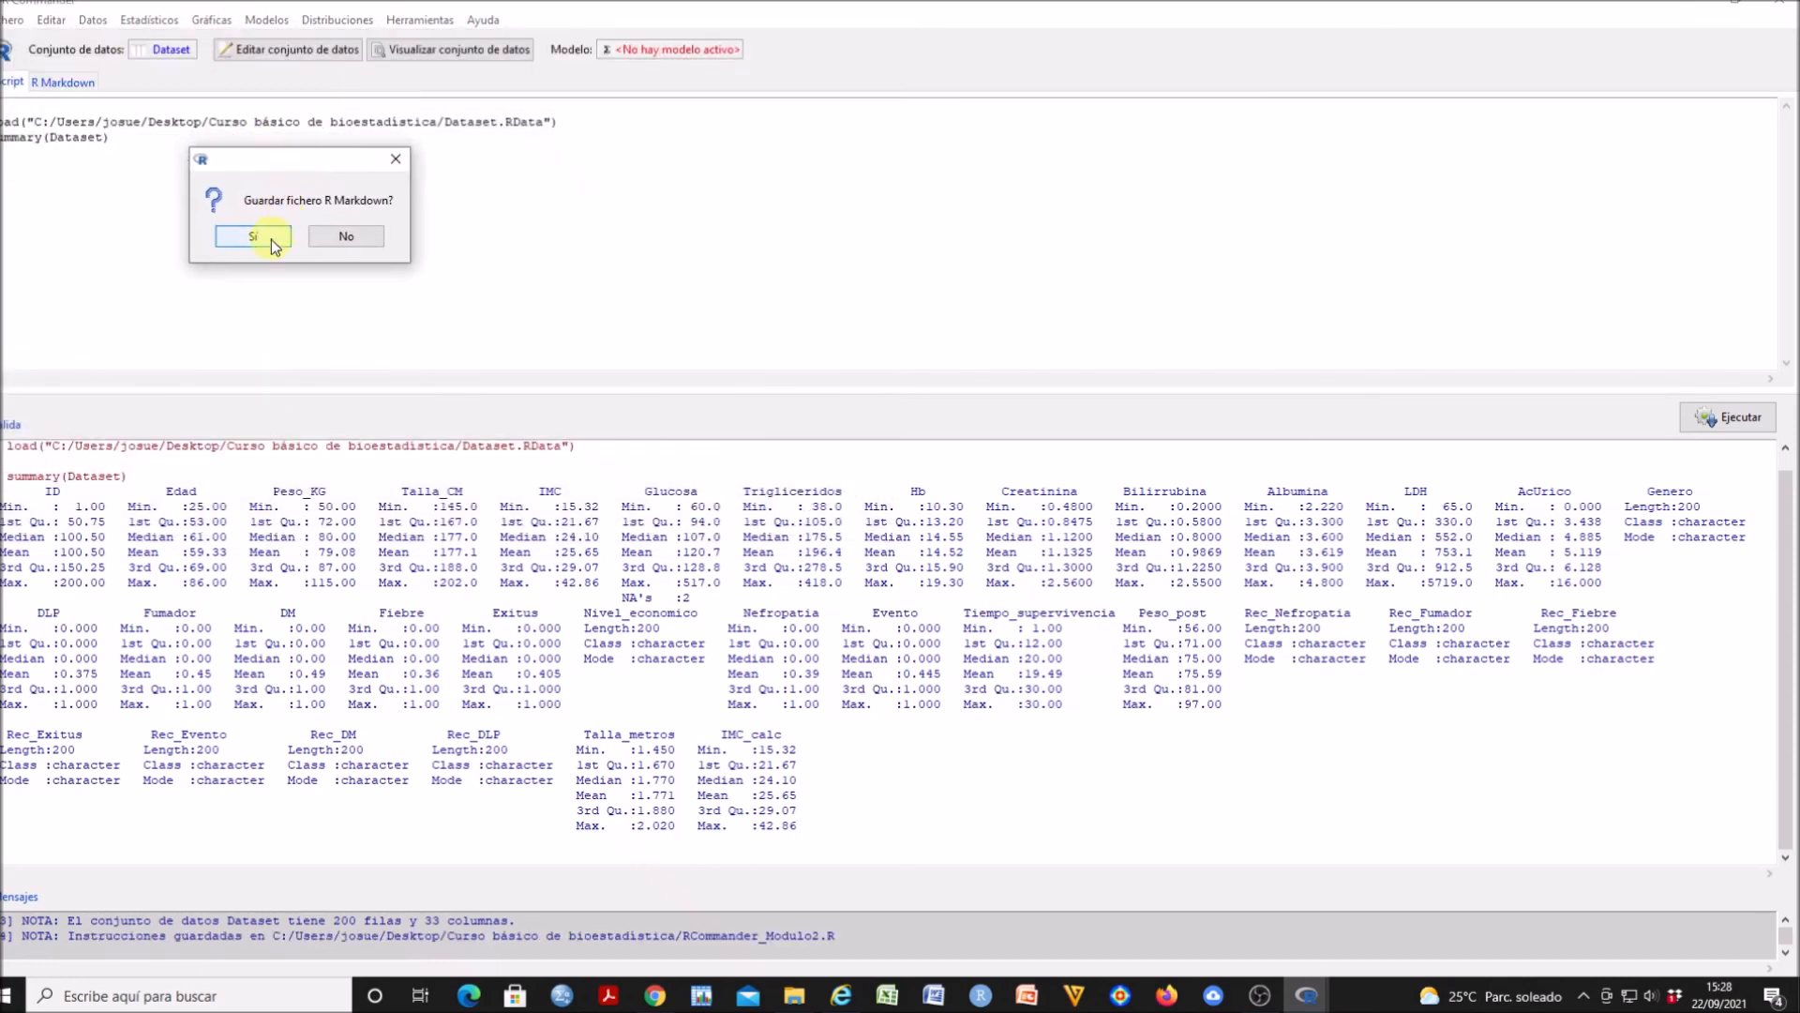
# Decline saving the R Markdown file and save the output file as RCommander_Modulo2.txt
pyautogui.click(338, 236)
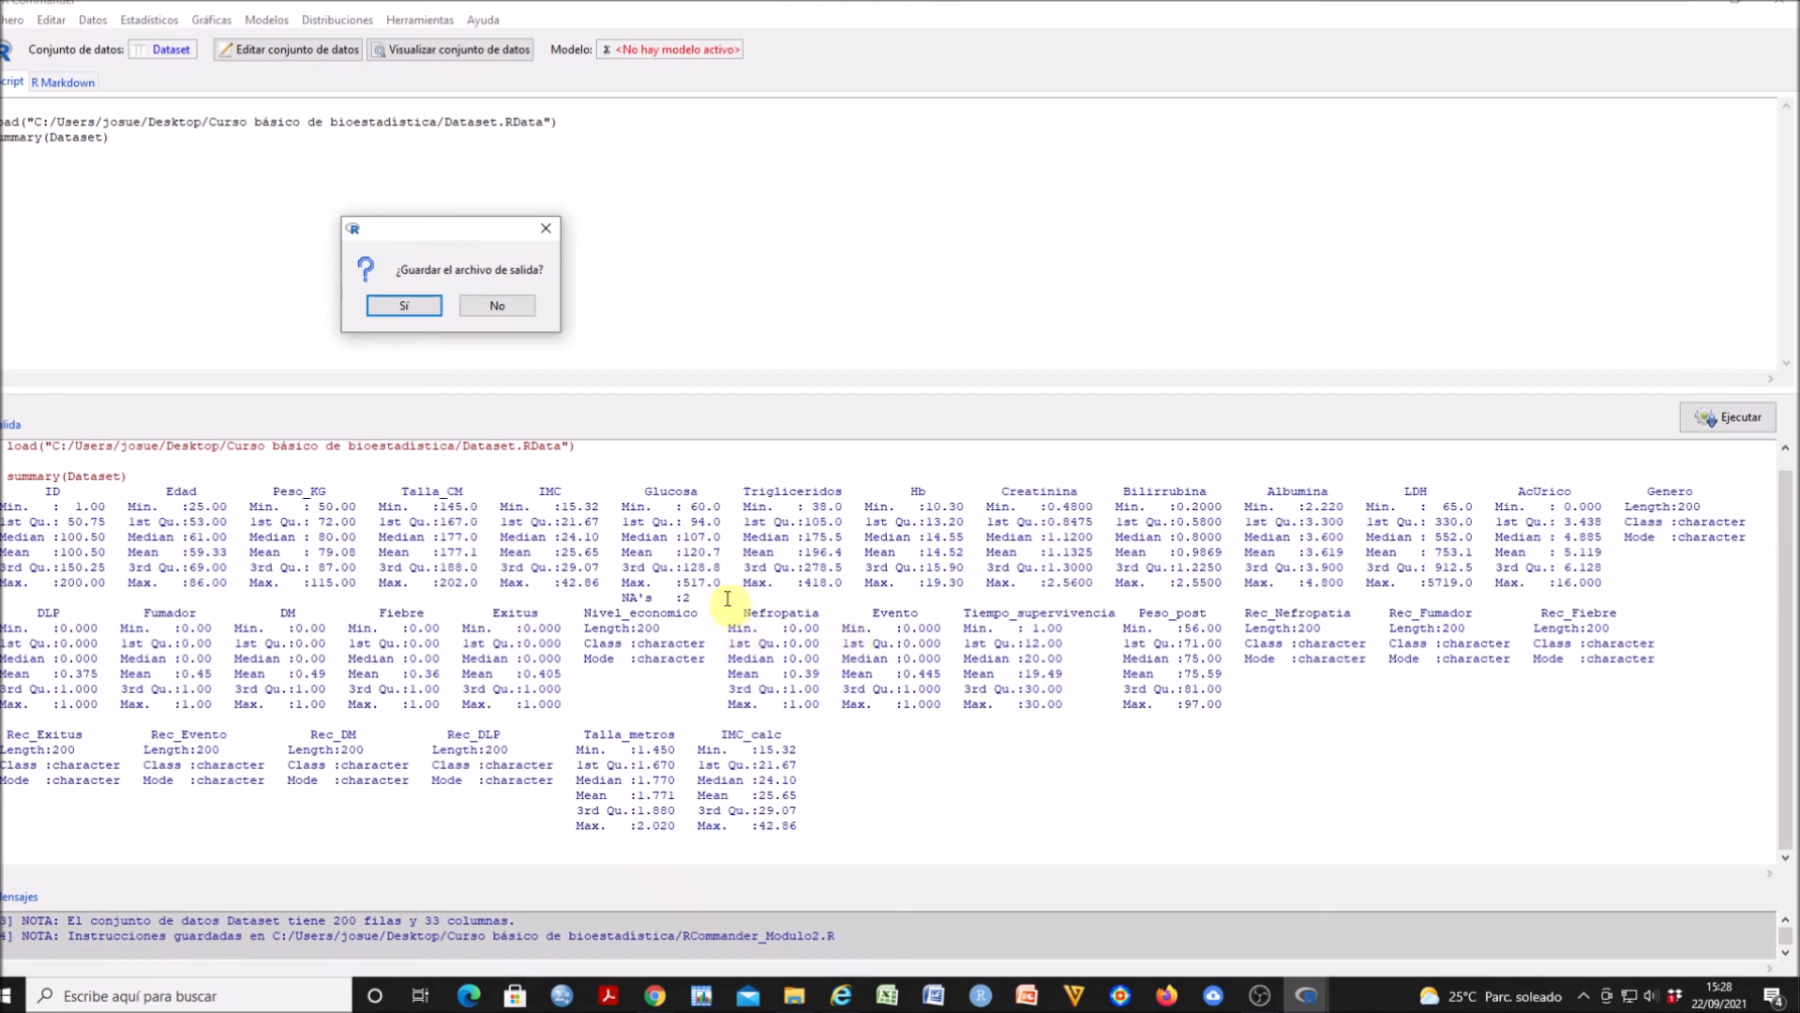
pyautogui.click(404, 306)
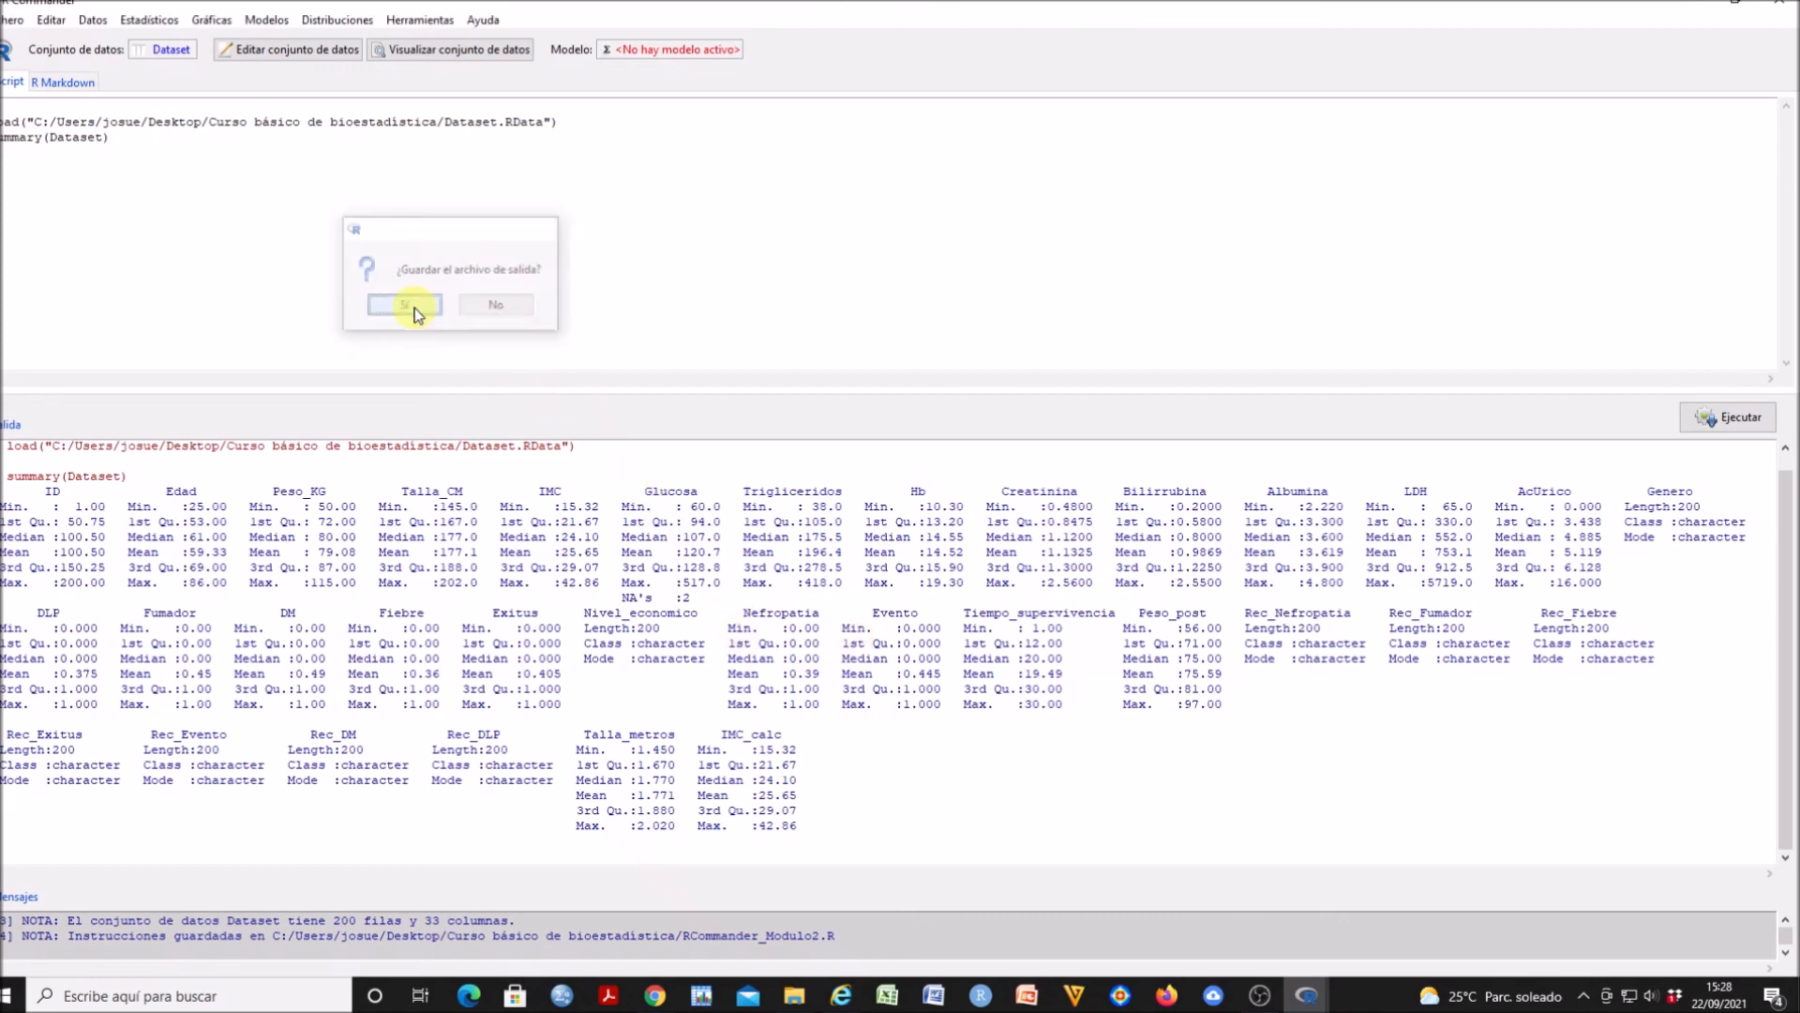
pyautogui.click(190, 444)
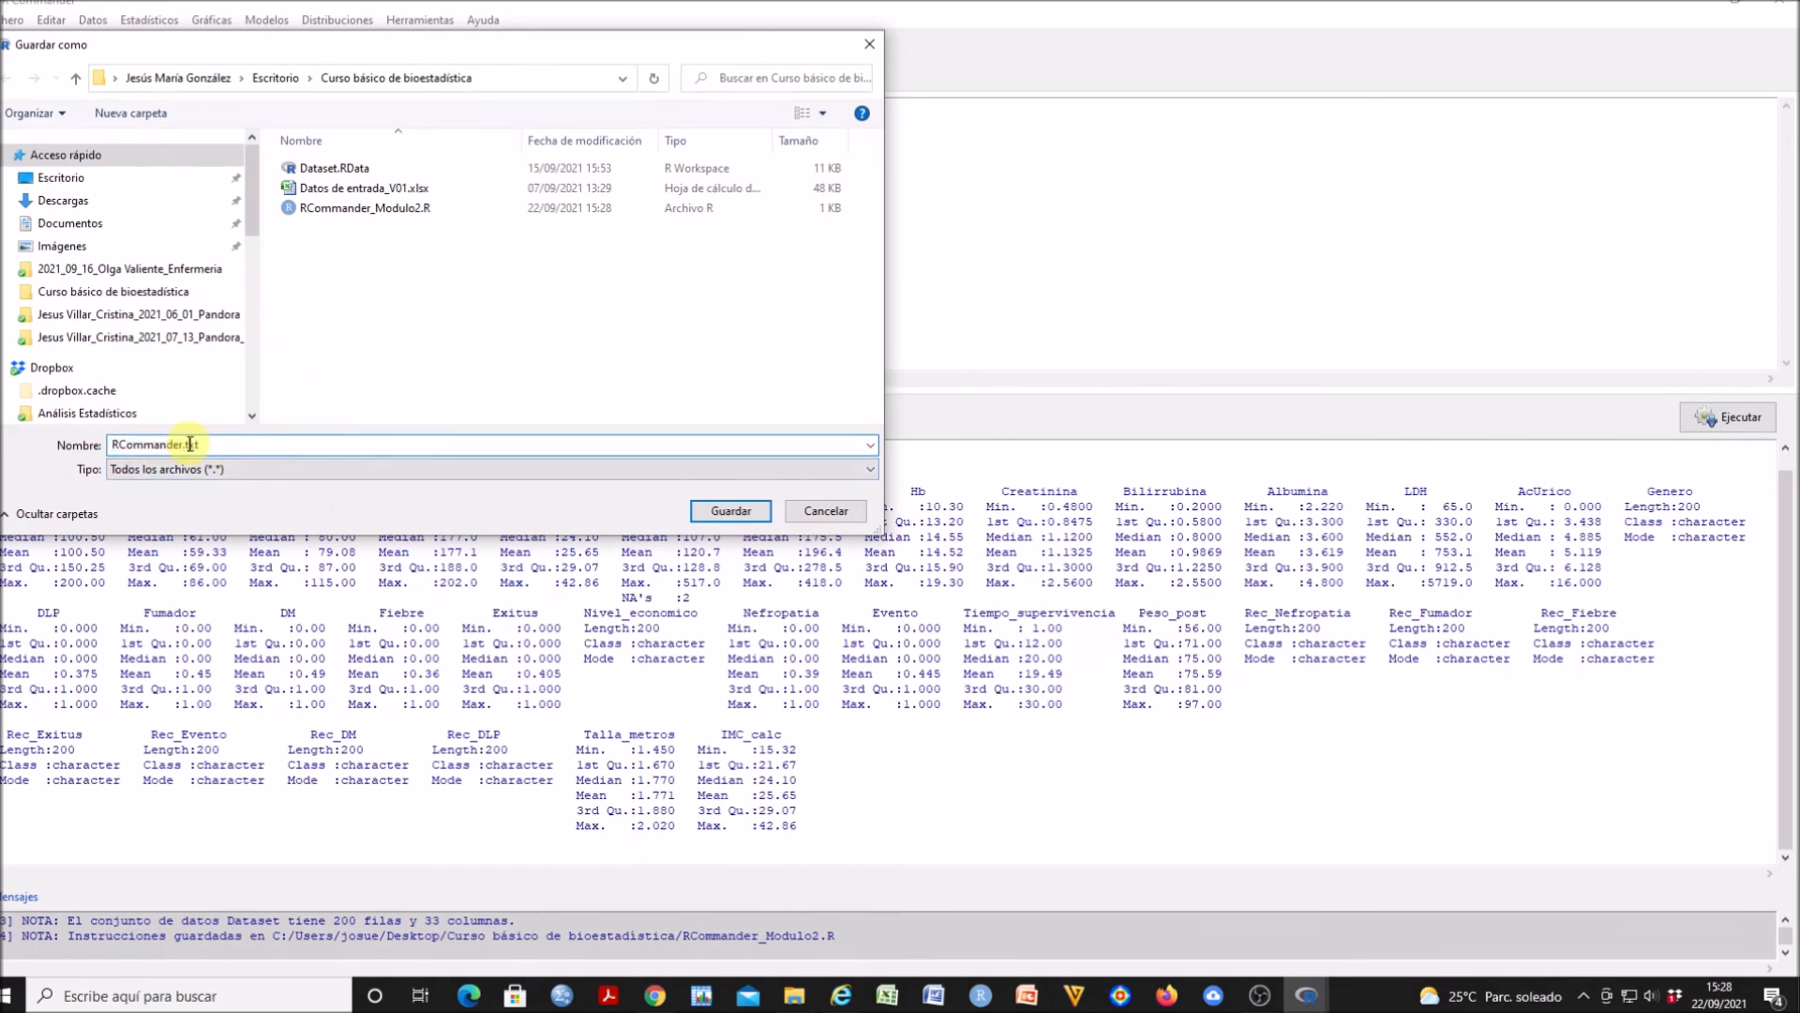
pyautogui.write('_Modulo')
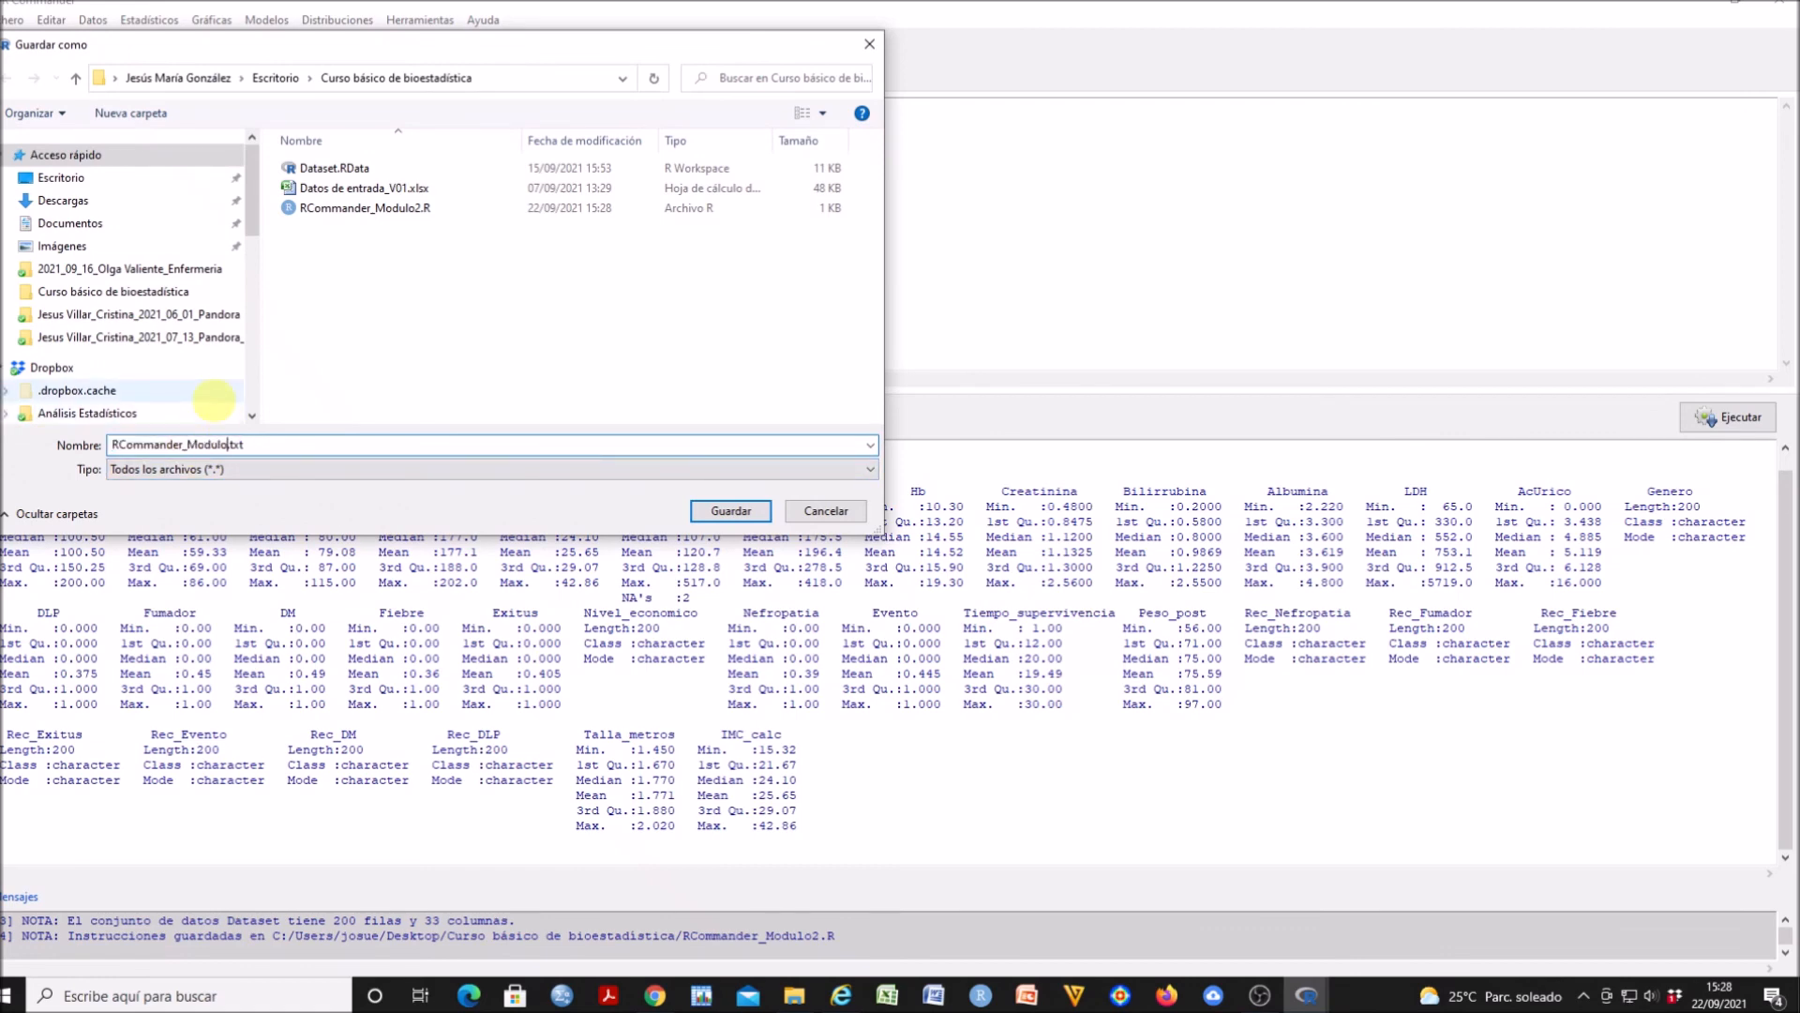
pyautogui.press('Return')
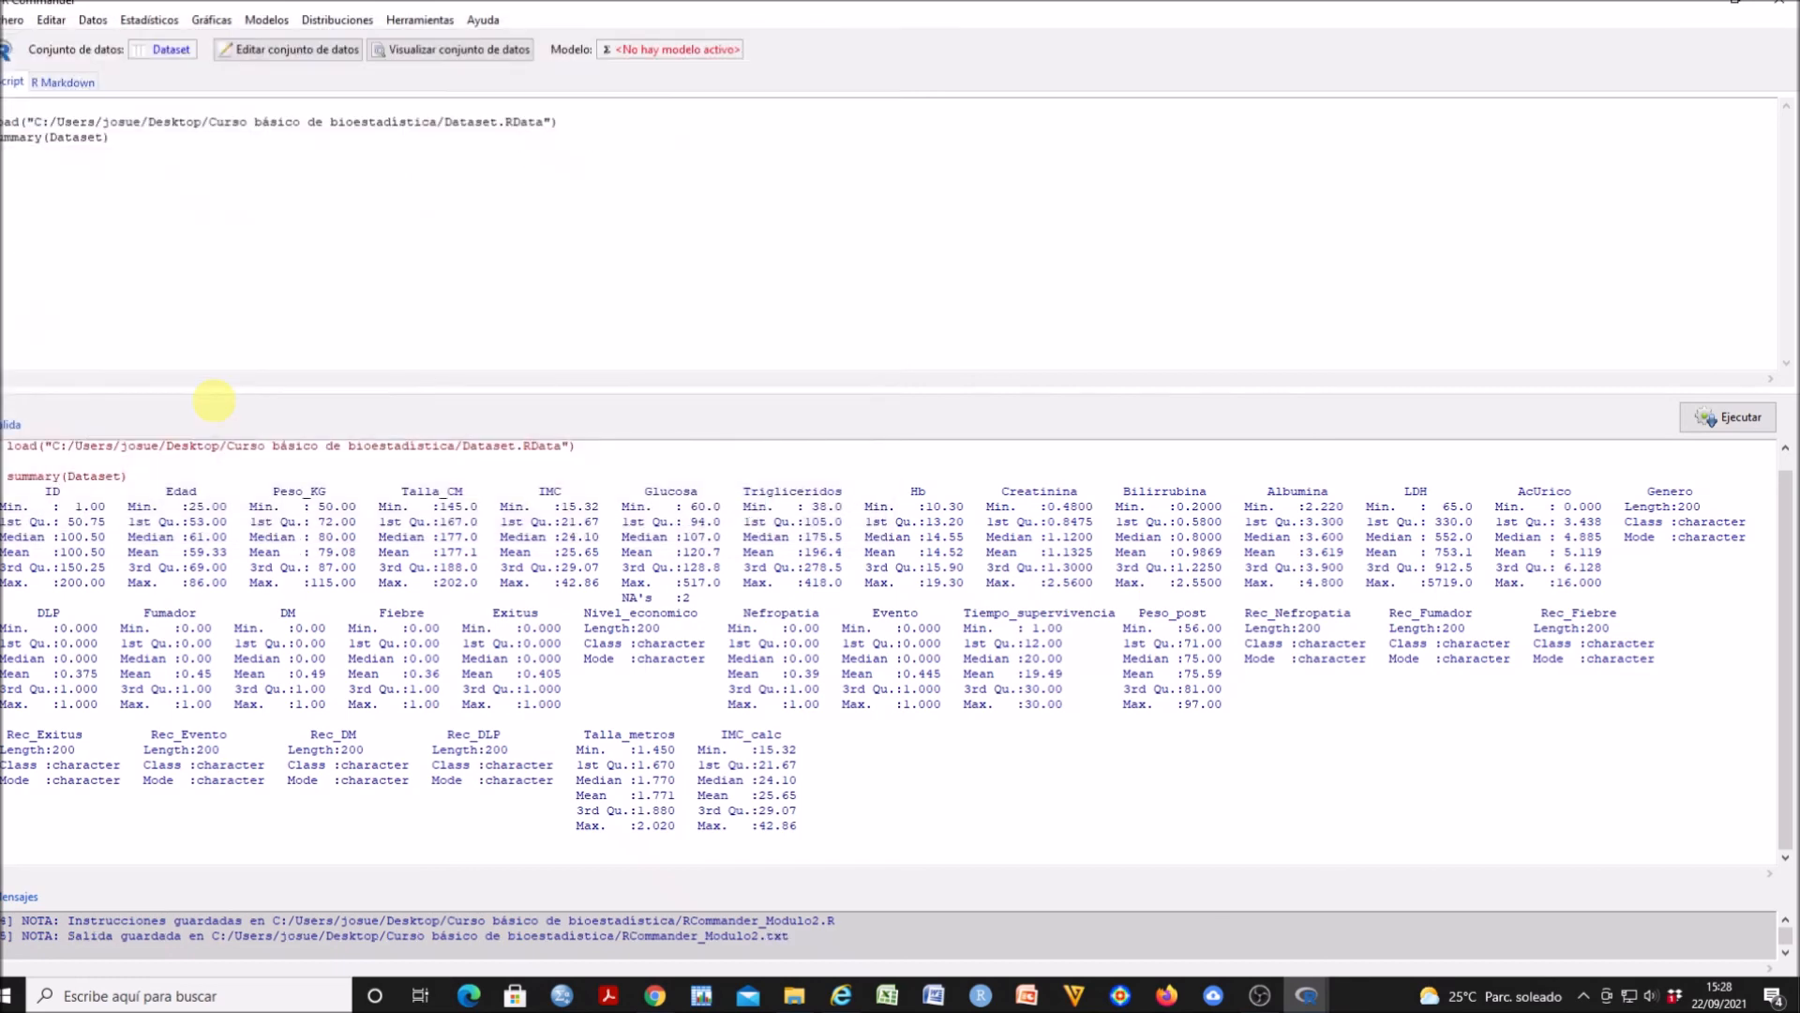
# Switch to the course folder in File Explorer and open RCommander_Modulo2.txt to examine the saved output
pyautogui.hotkey('alt', 'Tab')
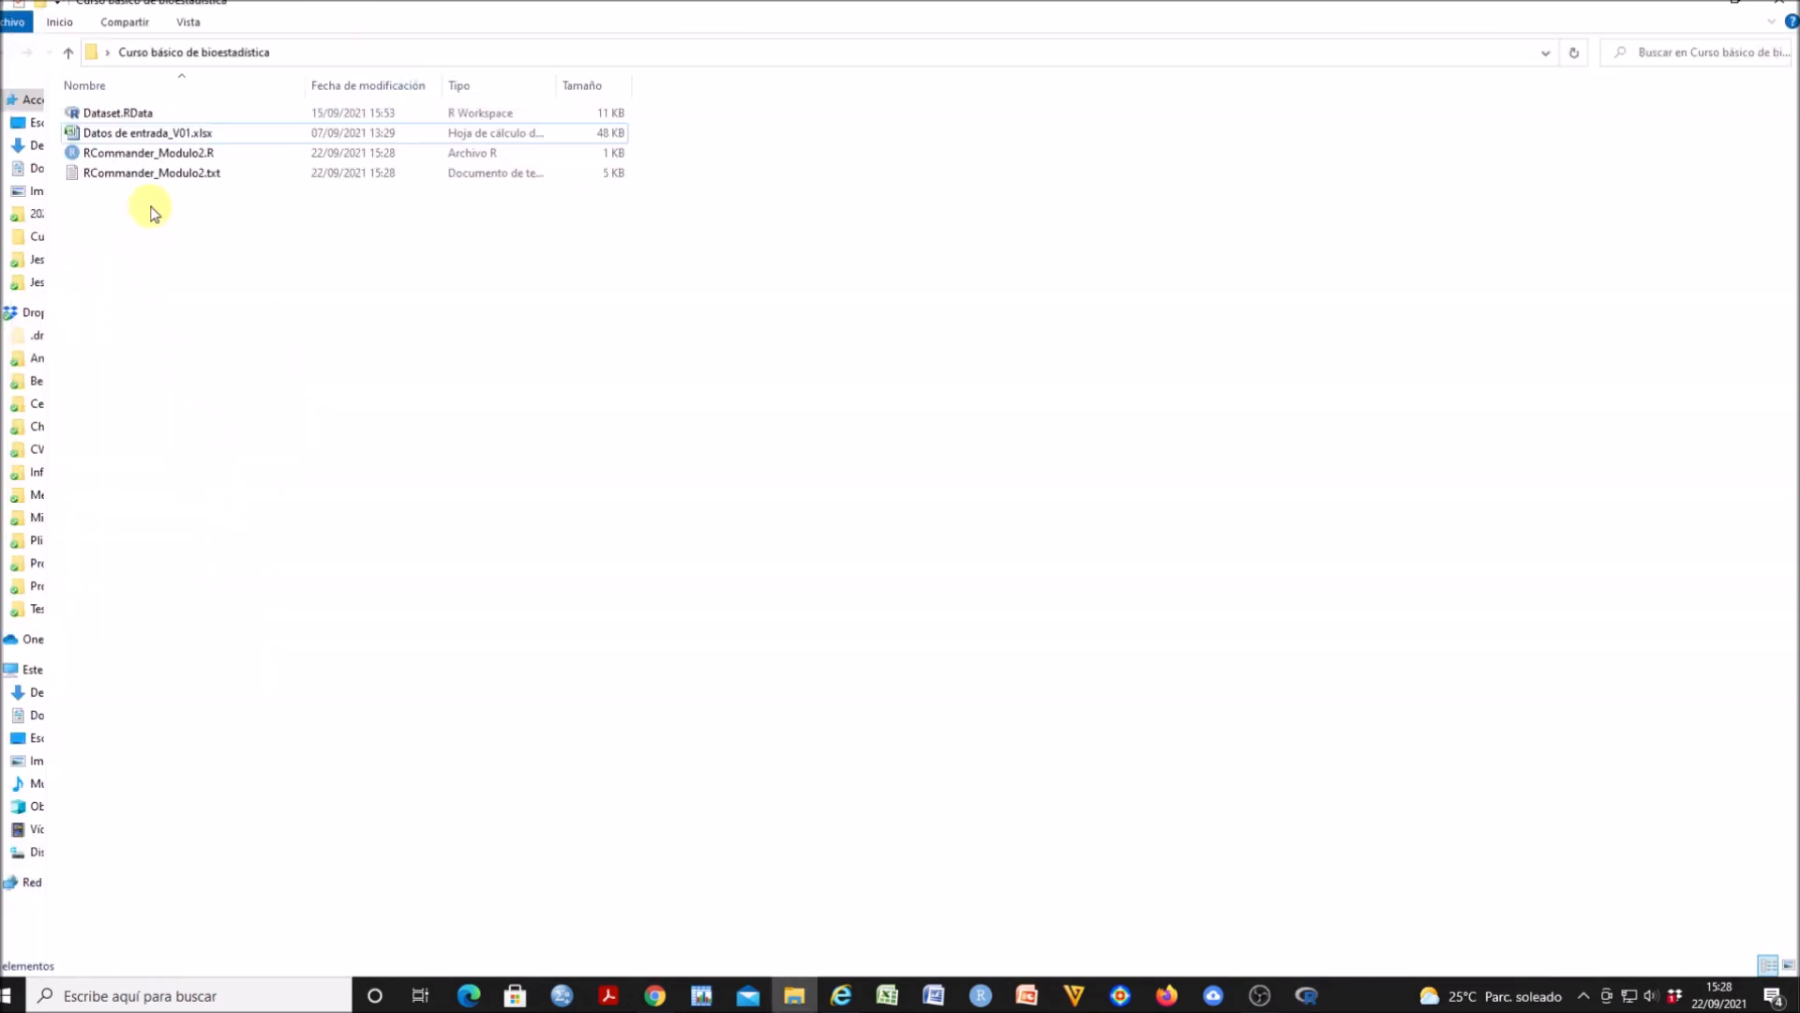
pyautogui.click(205, 178)
pyautogui.doubleClick(206, 178)
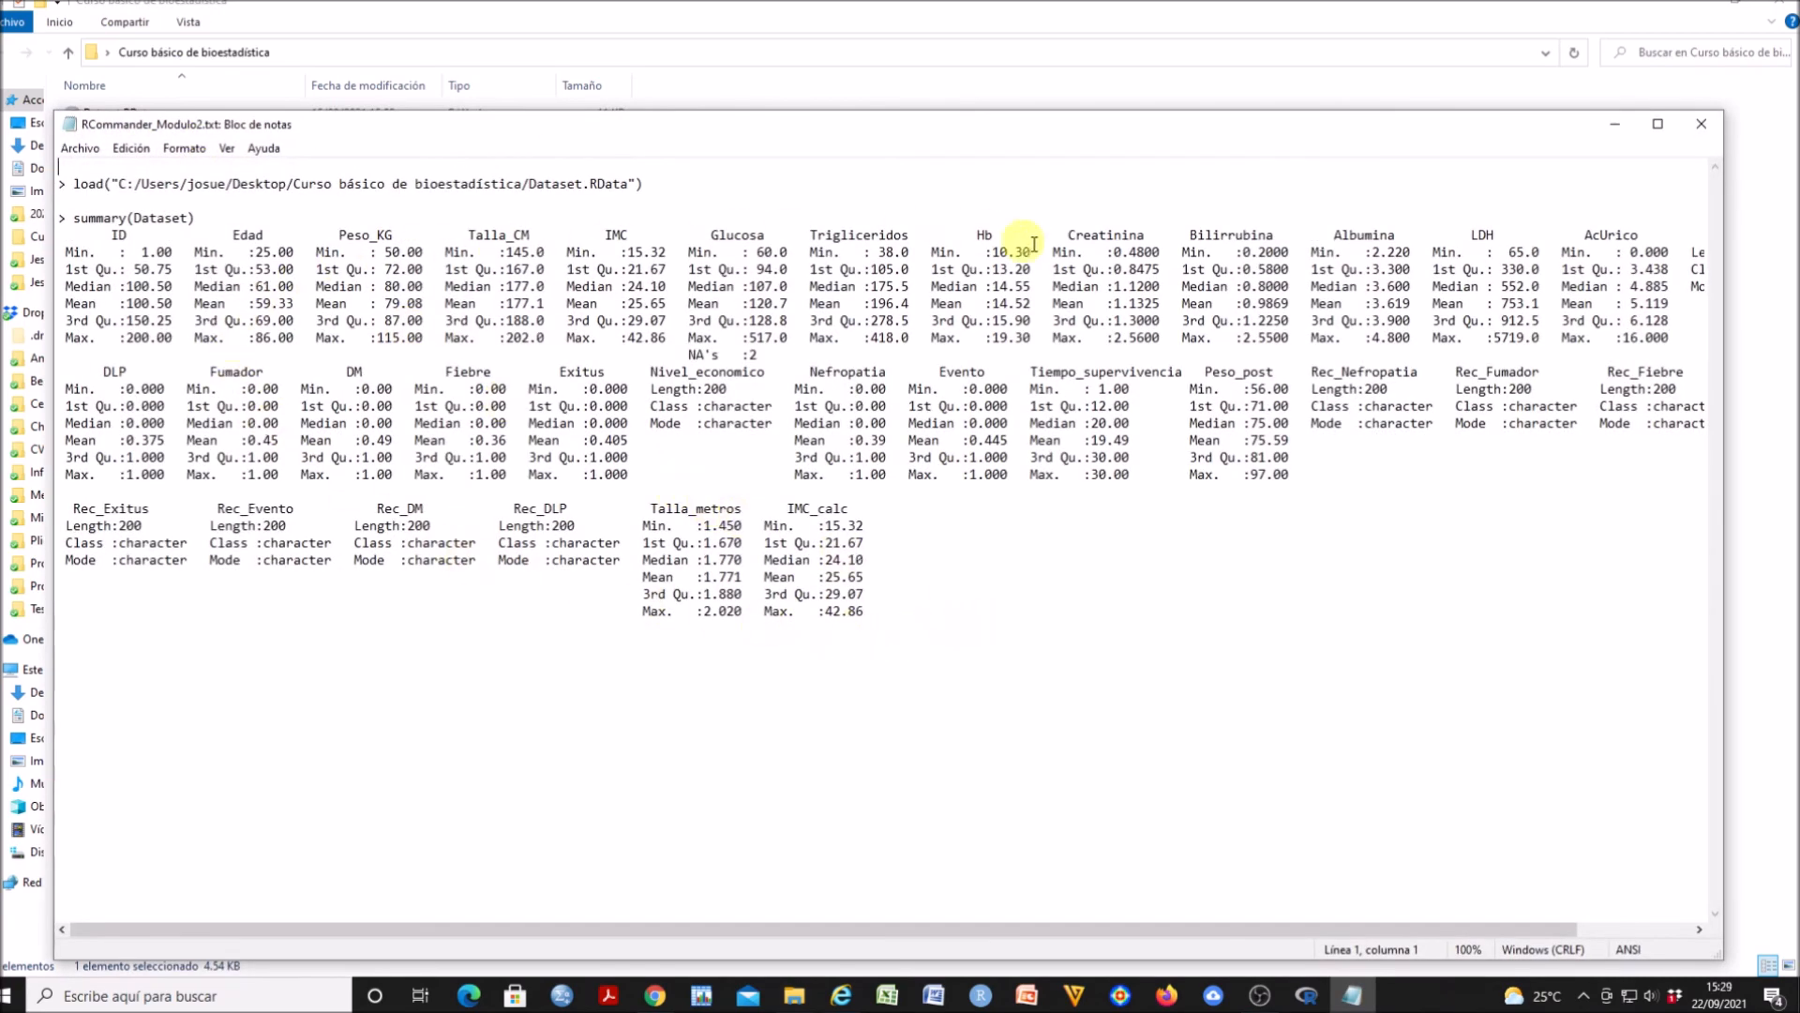
pyautogui.click(1056, 658)
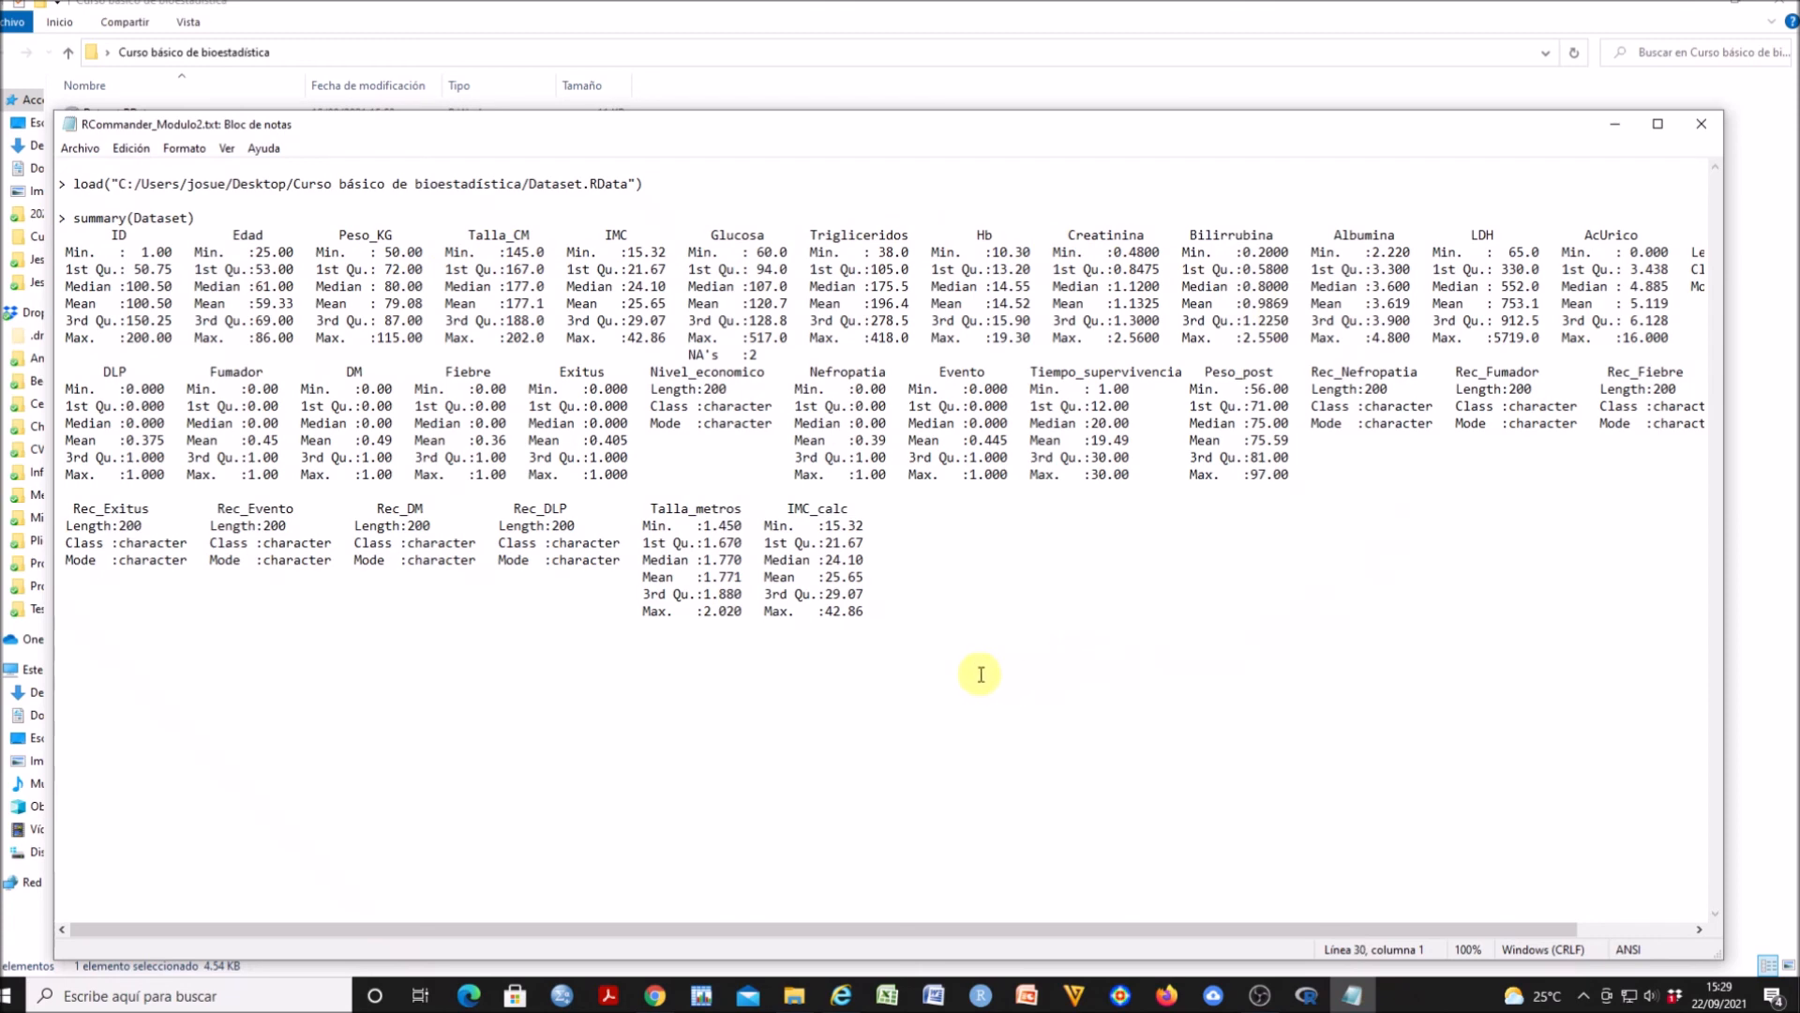